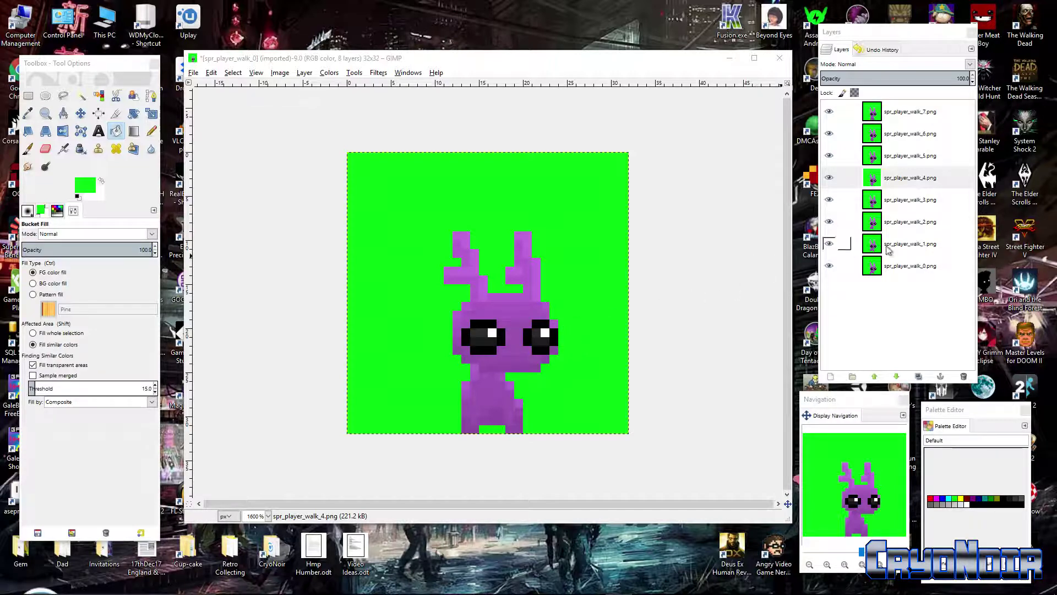
# Go through the walk-cycle layers one by one, from spr_player_walk_0.png up to spr_player_walk_7.png
pyautogui.click(906, 267)
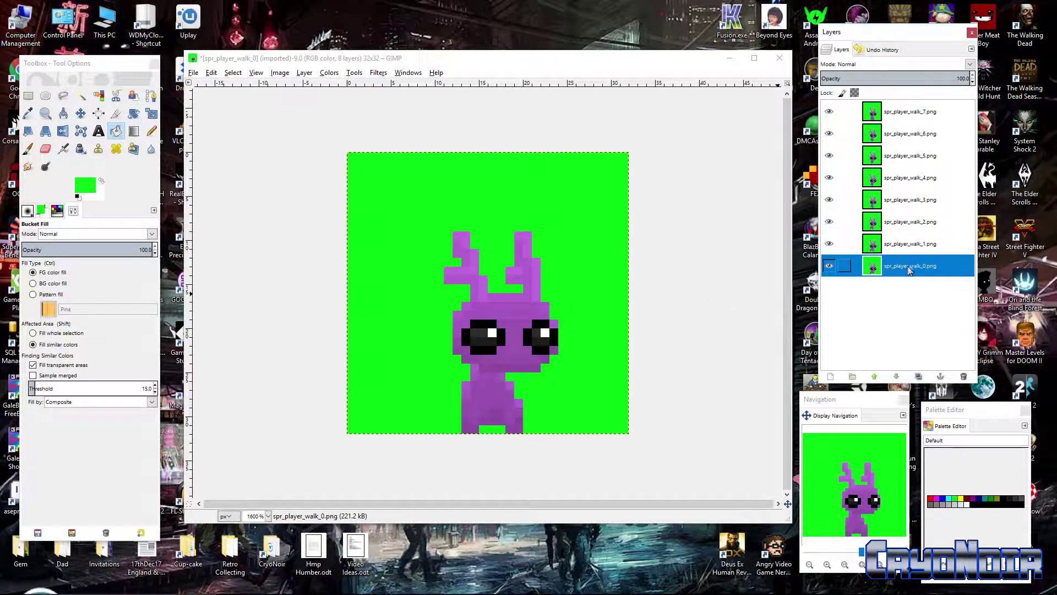
pyautogui.click(915, 236)
pyautogui.click(916, 221)
pyautogui.click(918, 199)
pyautogui.click(920, 178)
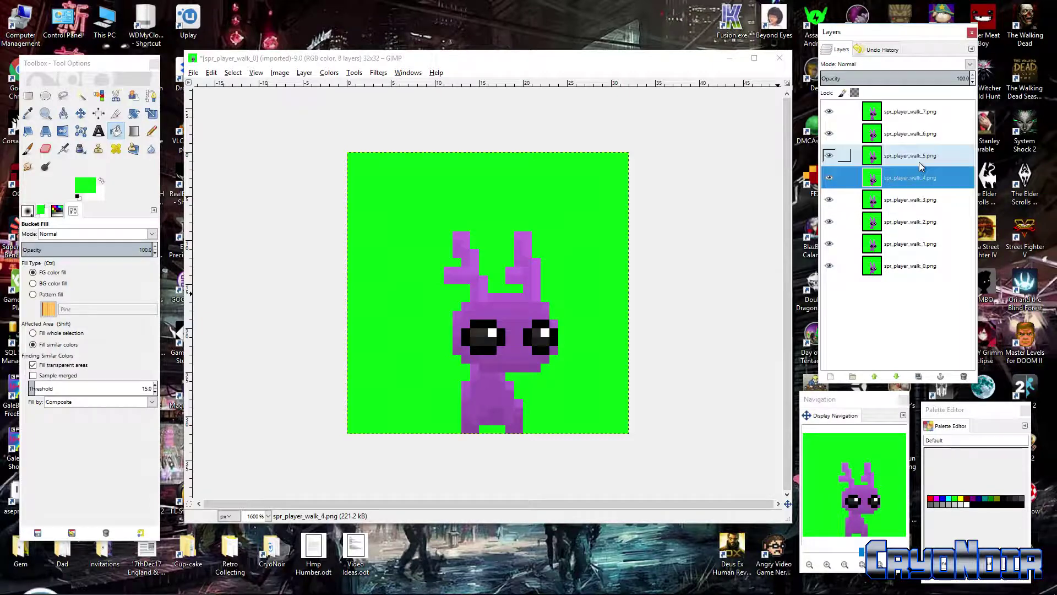
pyautogui.click(923, 155)
pyautogui.click(927, 134)
pyautogui.click(927, 119)
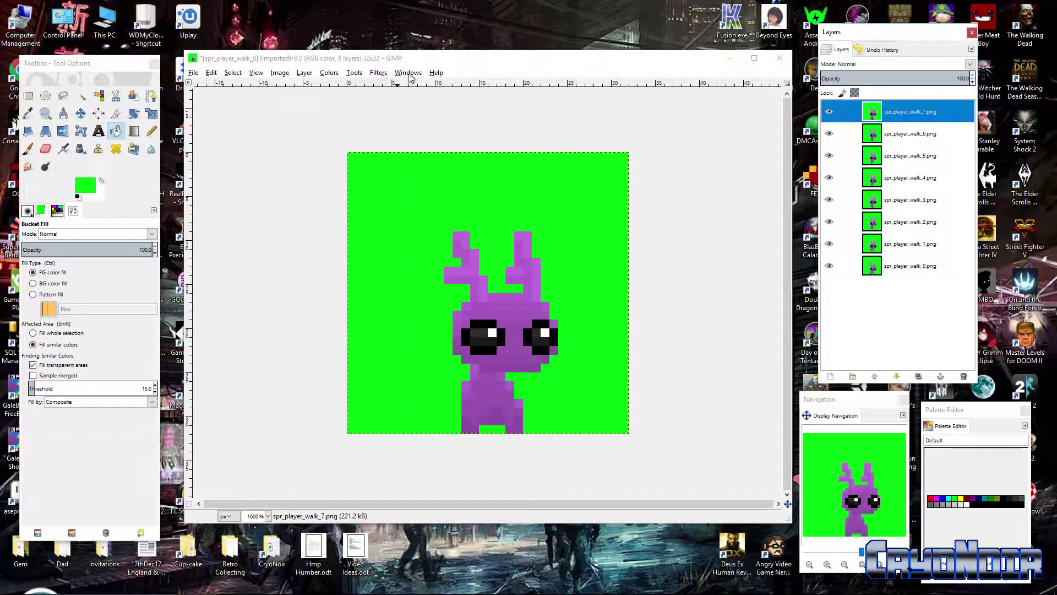
# Preview the walk cycle with the Animation Playback filter, then close the preview
pyautogui.click(378, 72)
pyautogui.moveTo(423, 272)
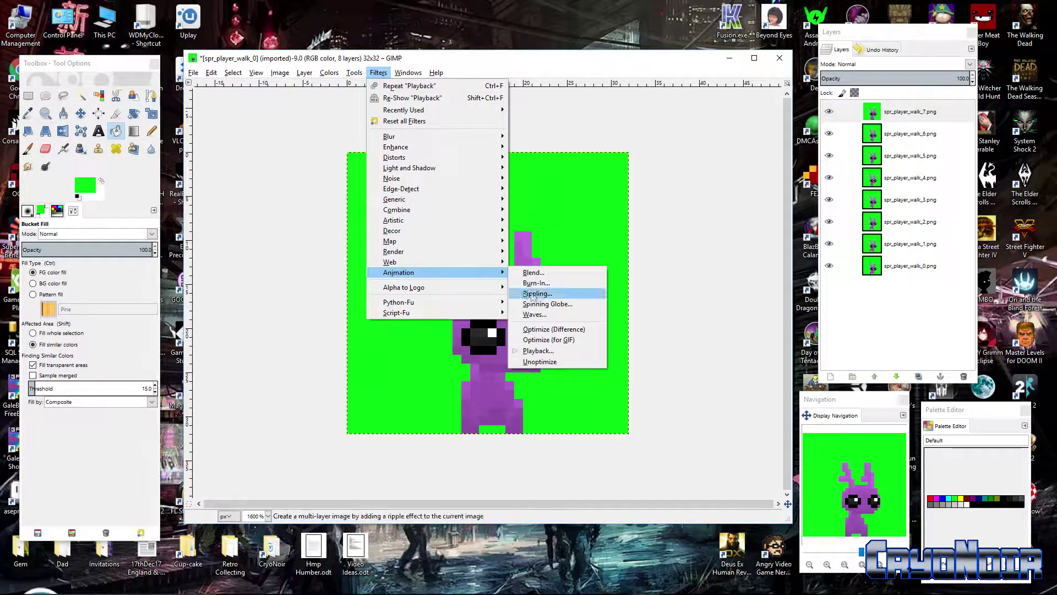
pyautogui.click(538, 351)
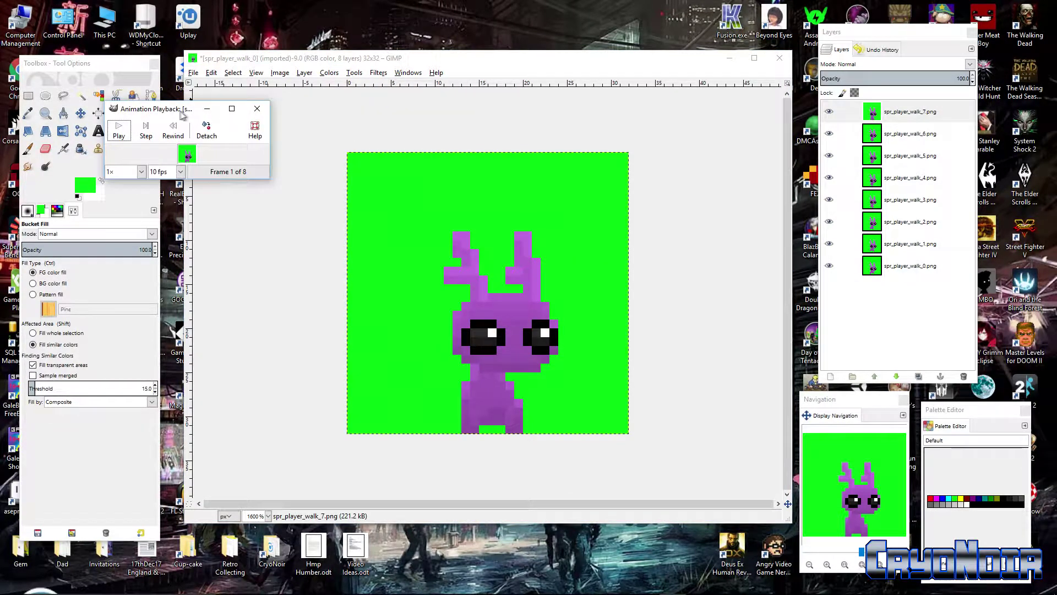
pyautogui.moveTo(182, 113); pyautogui.dragTo(465, 255)
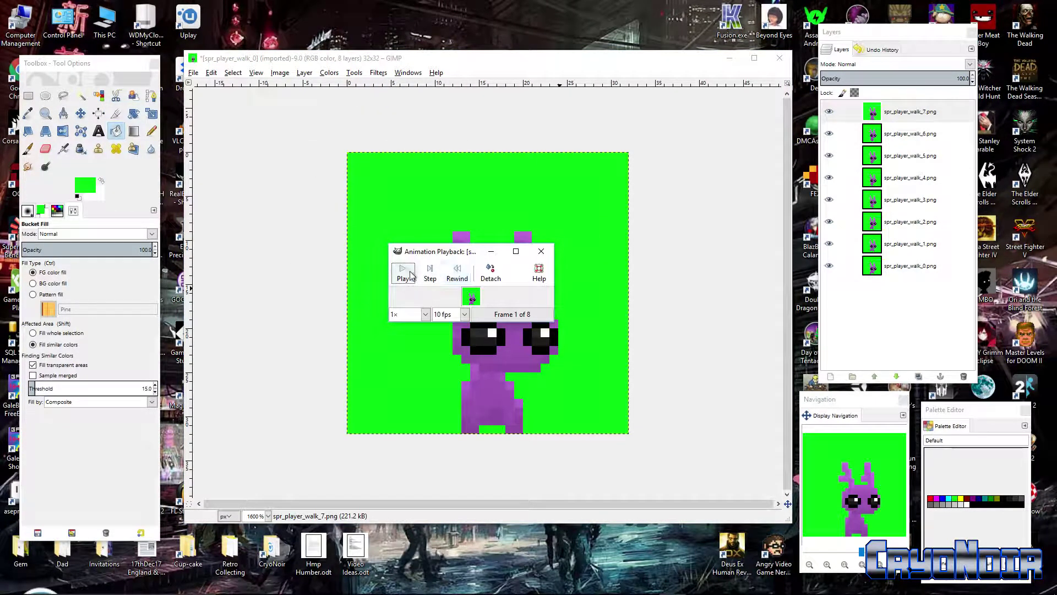
pyautogui.click(410, 275)
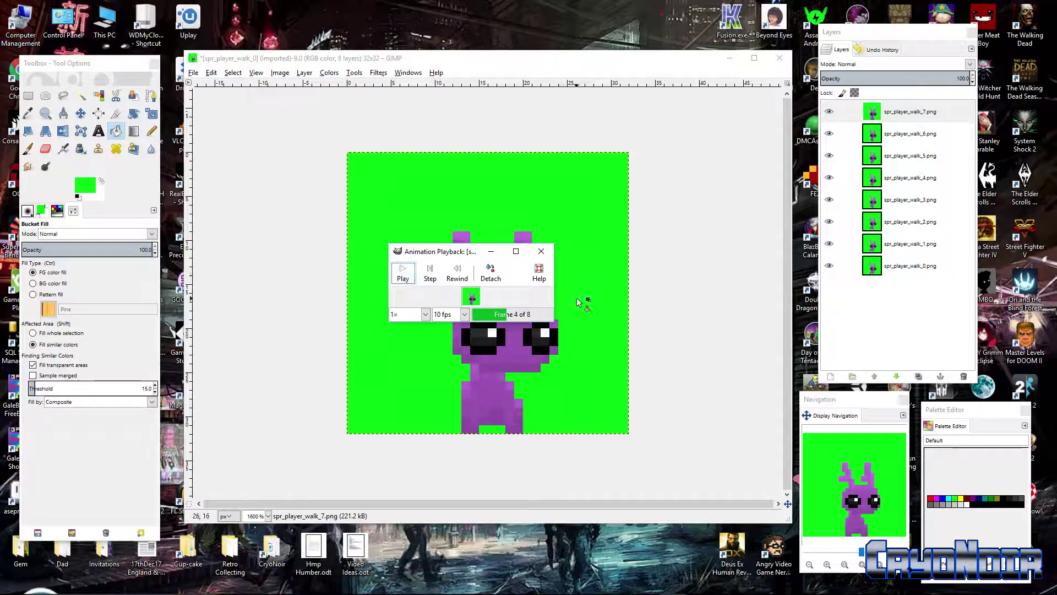
pyautogui.click(541, 252)
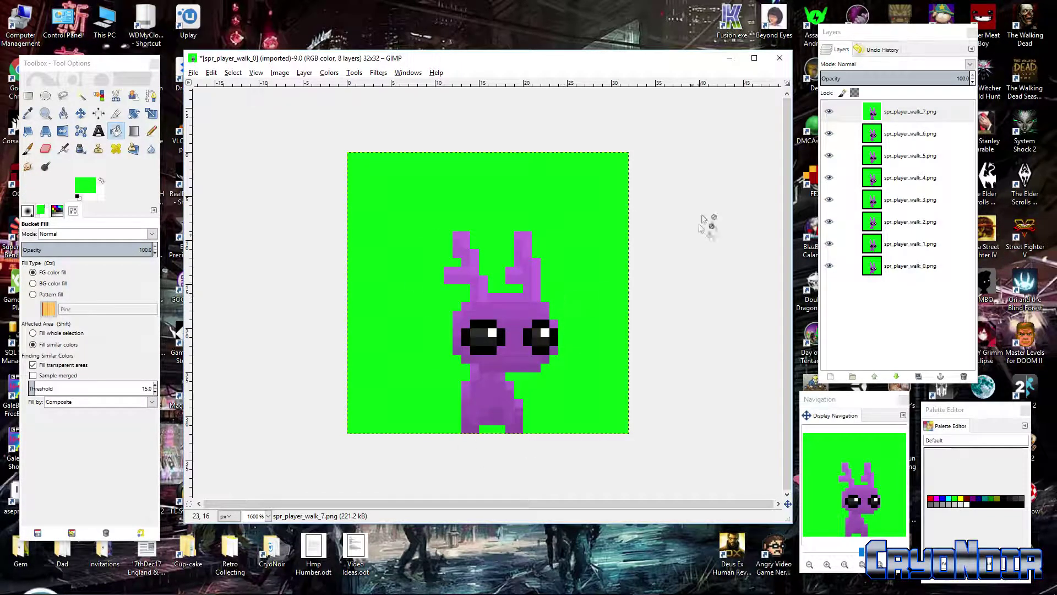
# Swap the foreground and background colours and bucket-fill the green background white on layers spr_player_walk_0.png through spr_player_walk_3.png
pyautogui.click(101, 180)
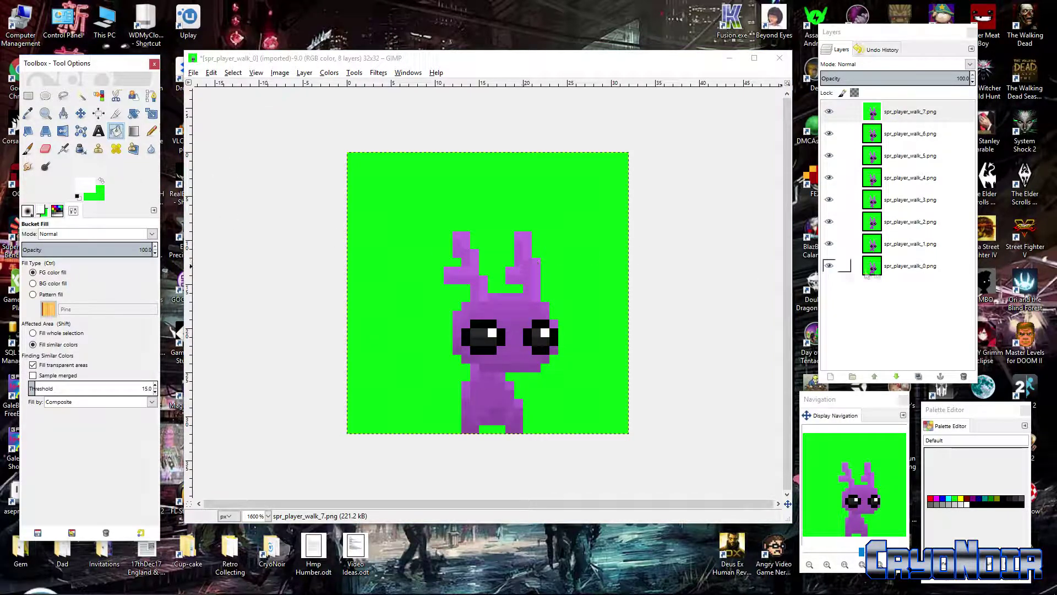
pyautogui.click(868, 272)
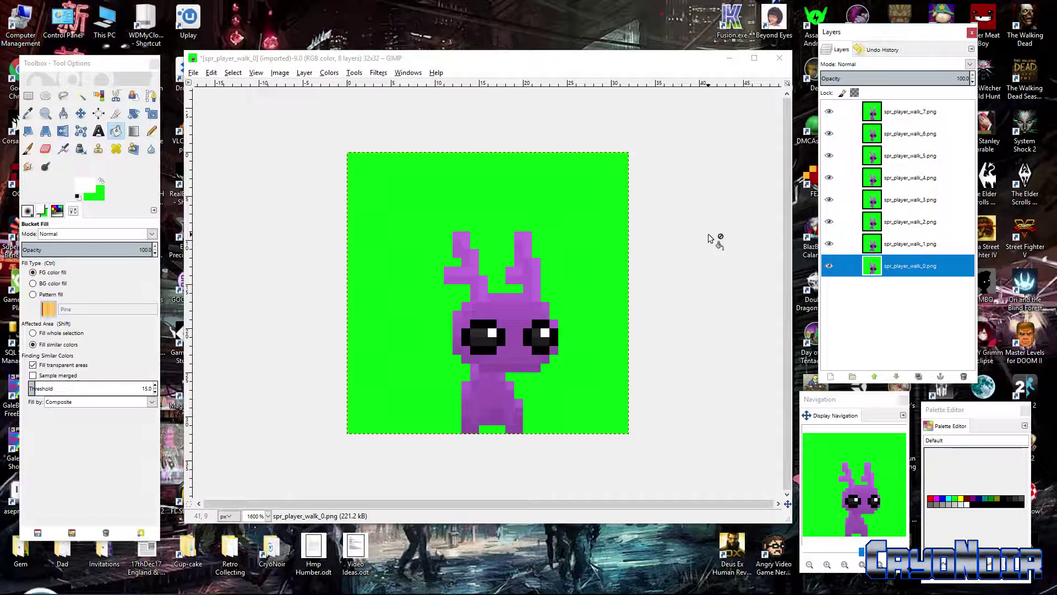
pyautogui.click(603, 223)
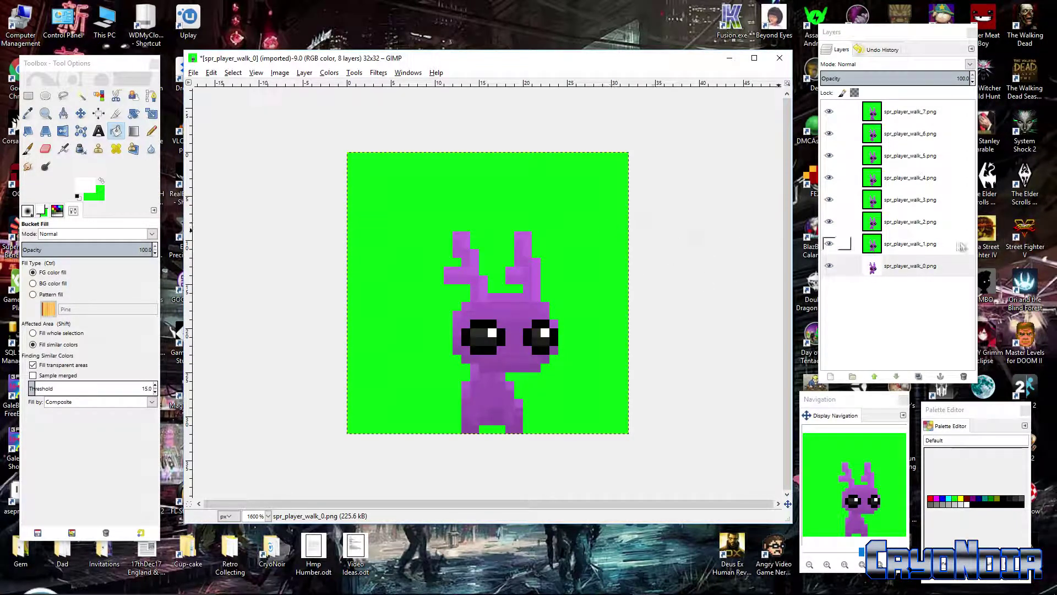
pyautogui.click(961, 246)
pyautogui.click(605, 237)
pyautogui.click(961, 221)
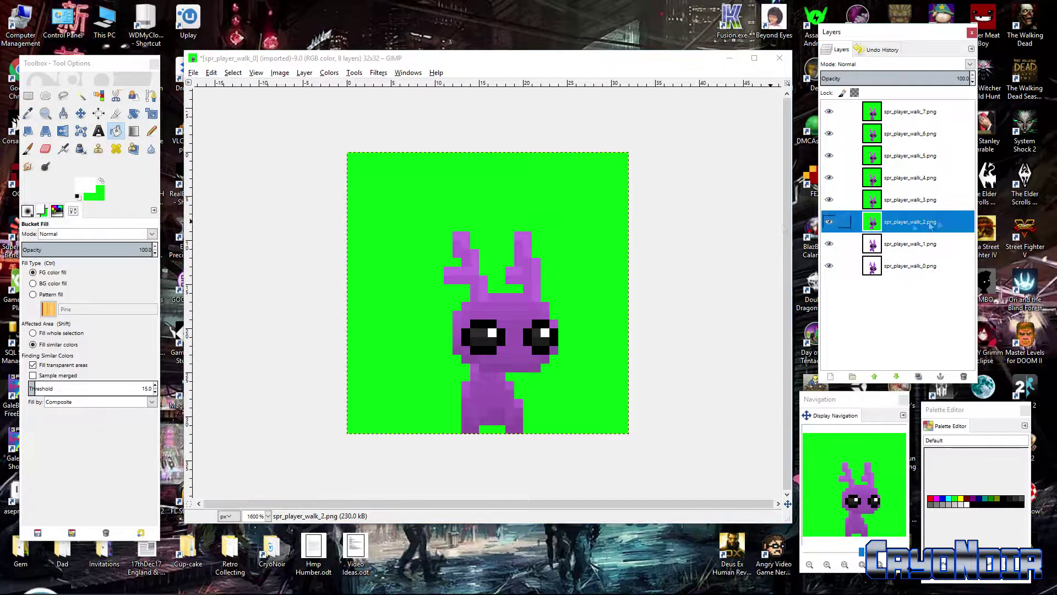
pyautogui.click(610, 232)
pyautogui.click(916, 200)
pyautogui.click(629, 215)
# Bucket-fill the green background white on layers spr_player_walk_4.png through spr_player_walk_7.png
pyautogui.click(908, 184)
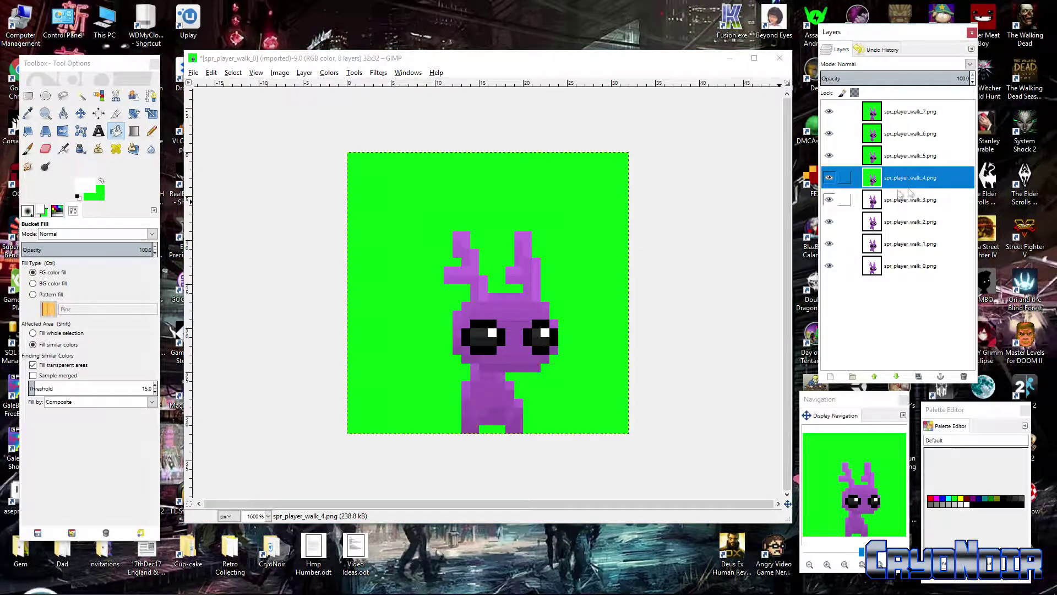
pyautogui.click(609, 217)
pyautogui.click(907, 158)
pyautogui.click(585, 206)
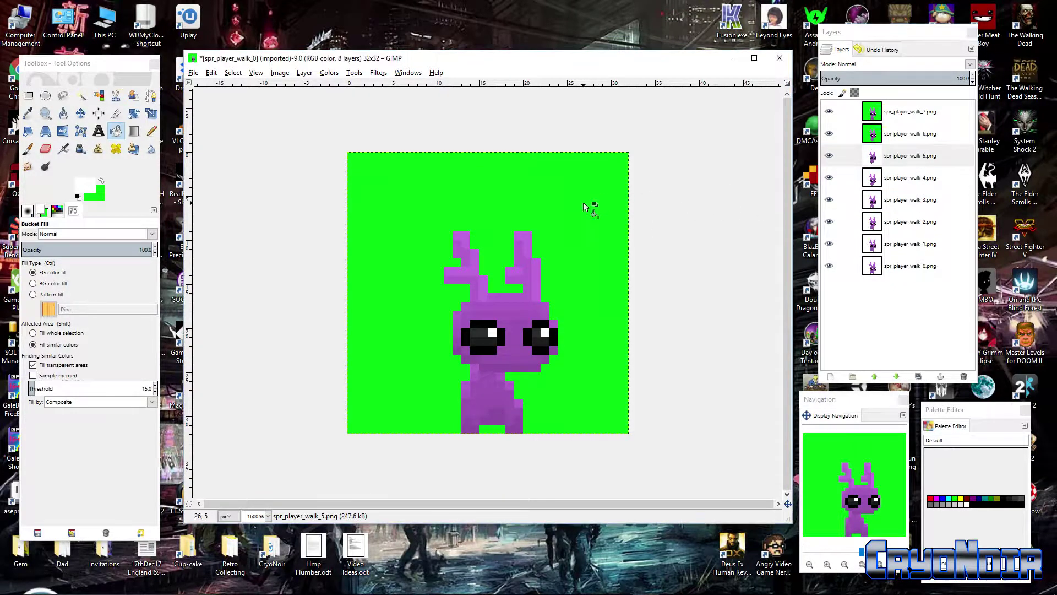
pyautogui.click(927, 134)
pyautogui.click(609, 205)
pyautogui.click(902, 120)
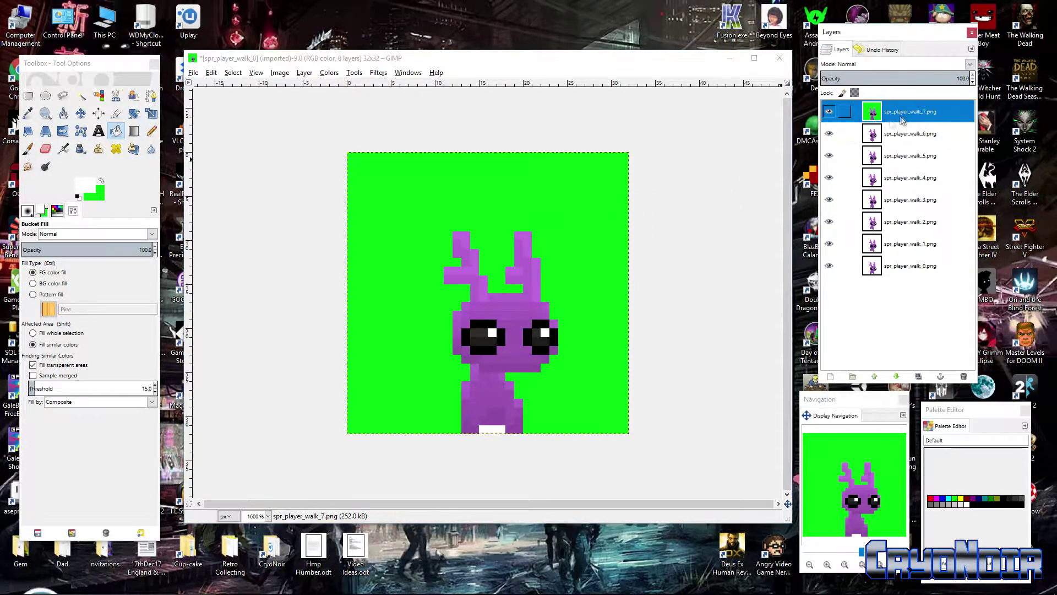
pyautogui.click(606, 214)
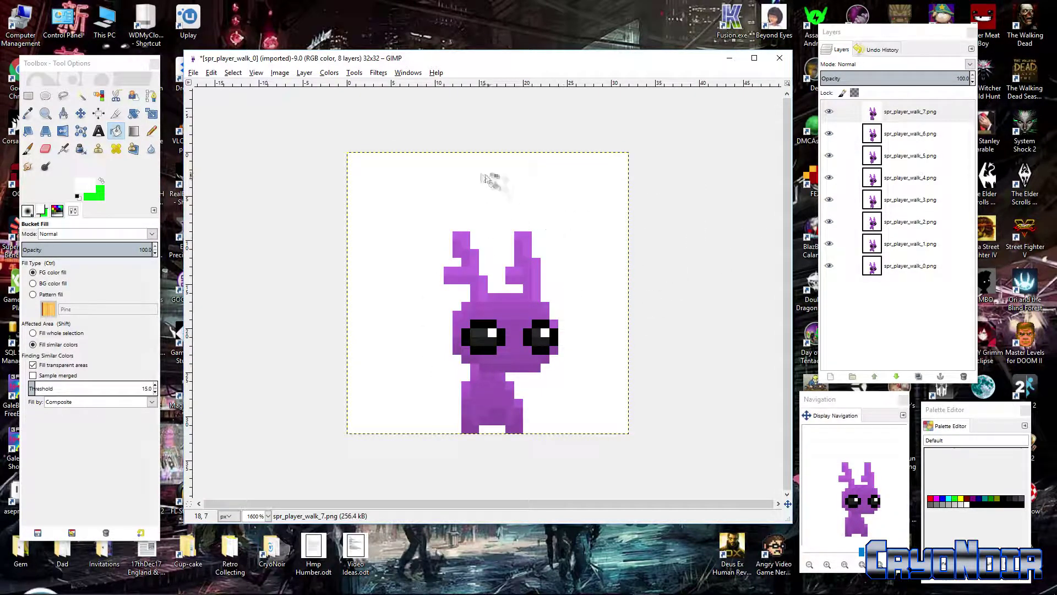
# Hide layers spr_player_walk_7.png down to spr_player_walk_1.png, leaving only spr_player_walk_0.png visible
pyautogui.click(829, 112)
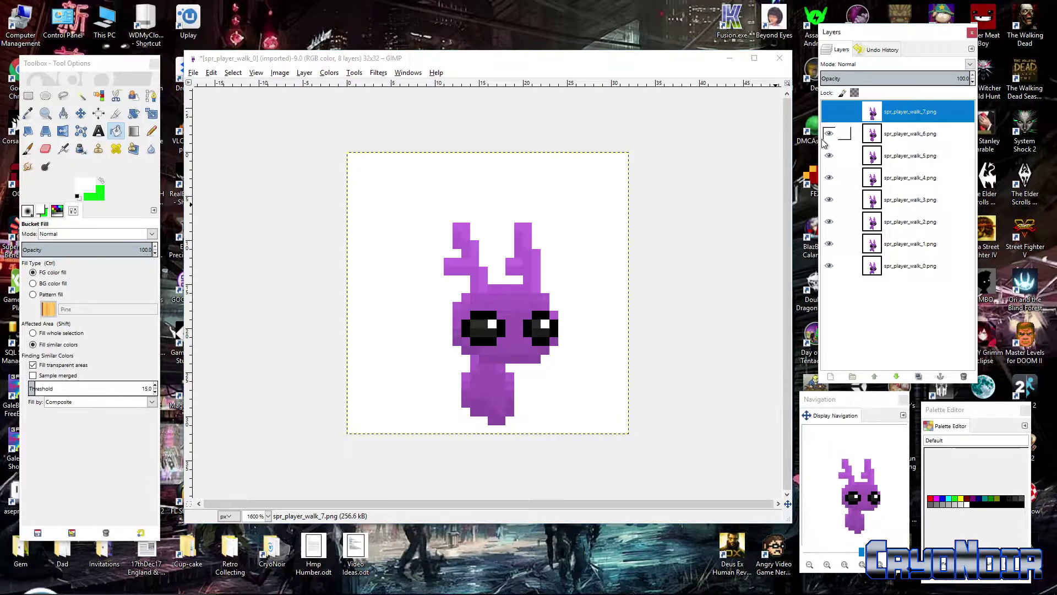
pyautogui.click(822, 142)
pyautogui.click(828, 155)
pyautogui.click(829, 136)
pyautogui.click(832, 178)
pyautogui.click(832, 218)
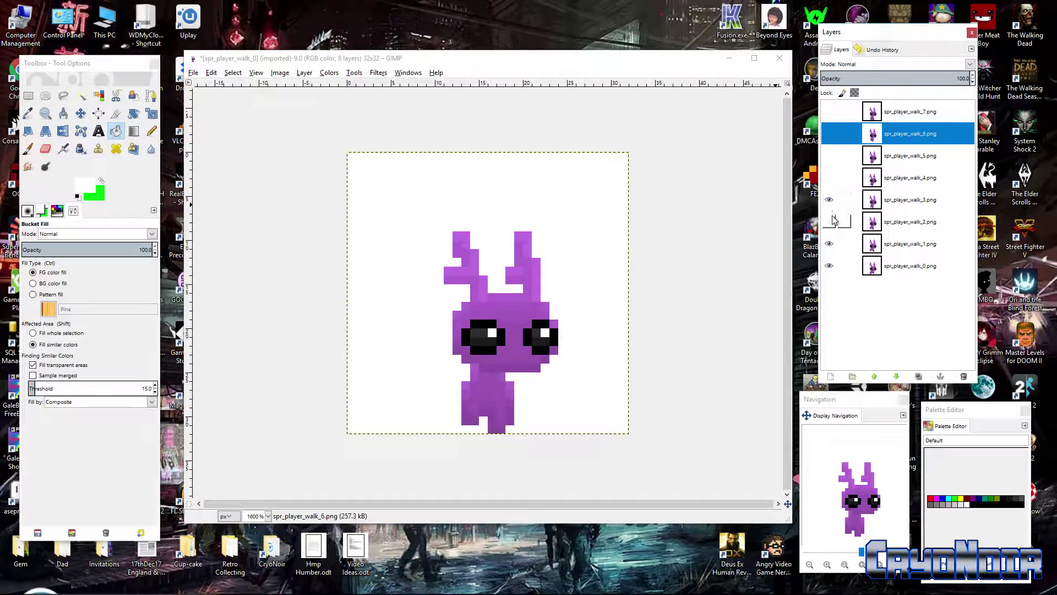
pyautogui.click(828, 200)
pyautogui.click(828, 243)
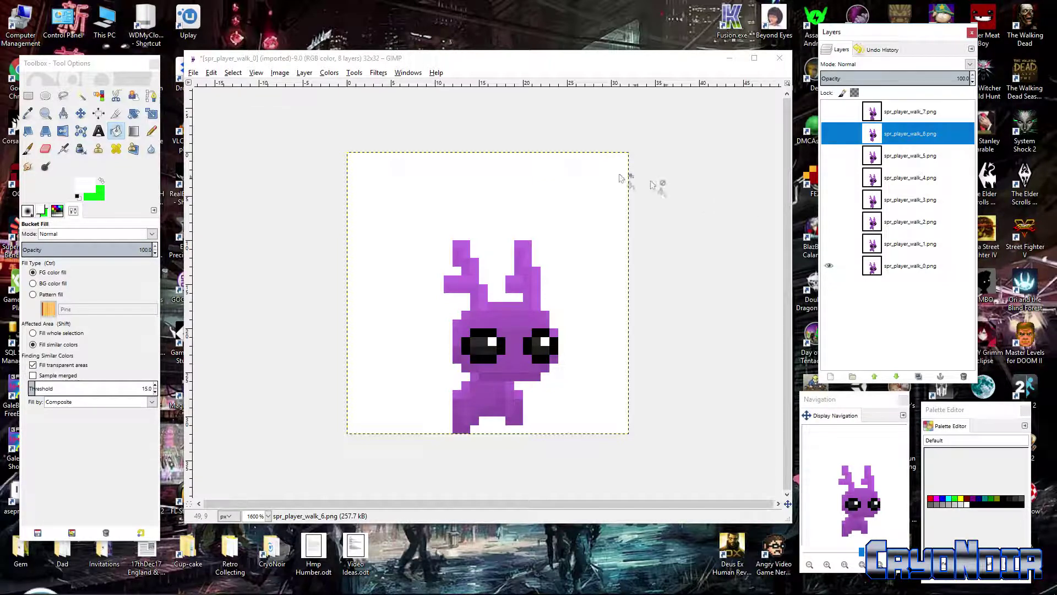
# Start exporting the visible frame and choose the PNG folder inside Gimp Tut as the destination
pyautogui.click(193, 73)
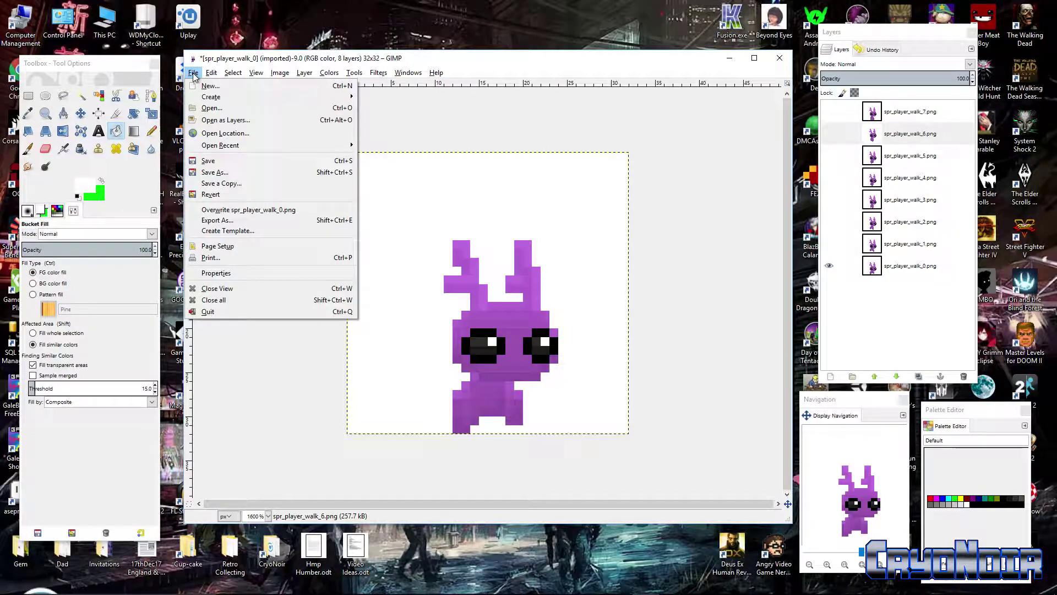
pyautogui.click(292, 220)
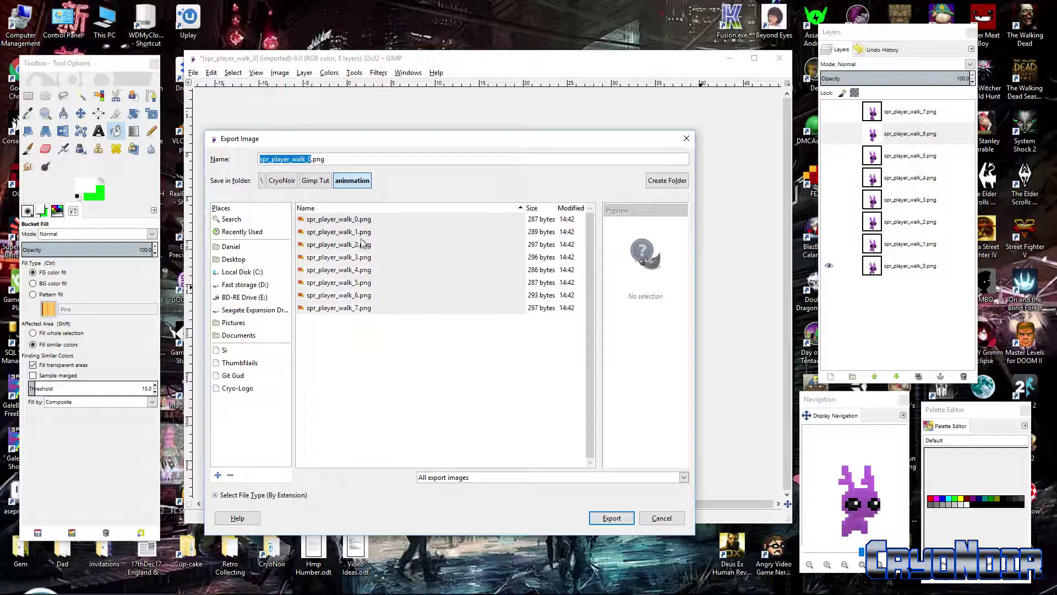
pyautogui.click(316, 180)
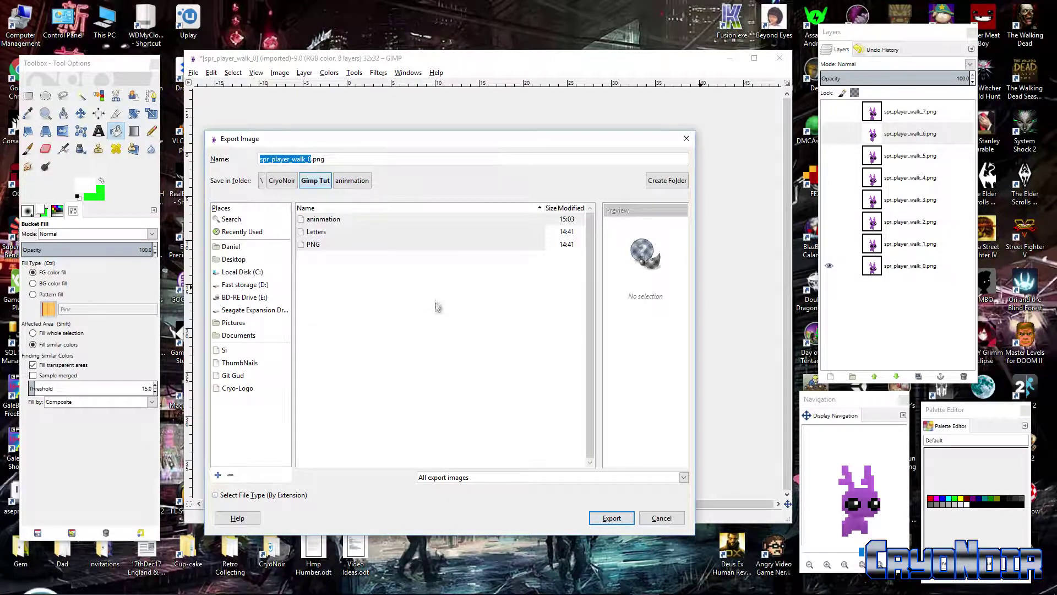
pyautogui.doubleClick(317, 245)
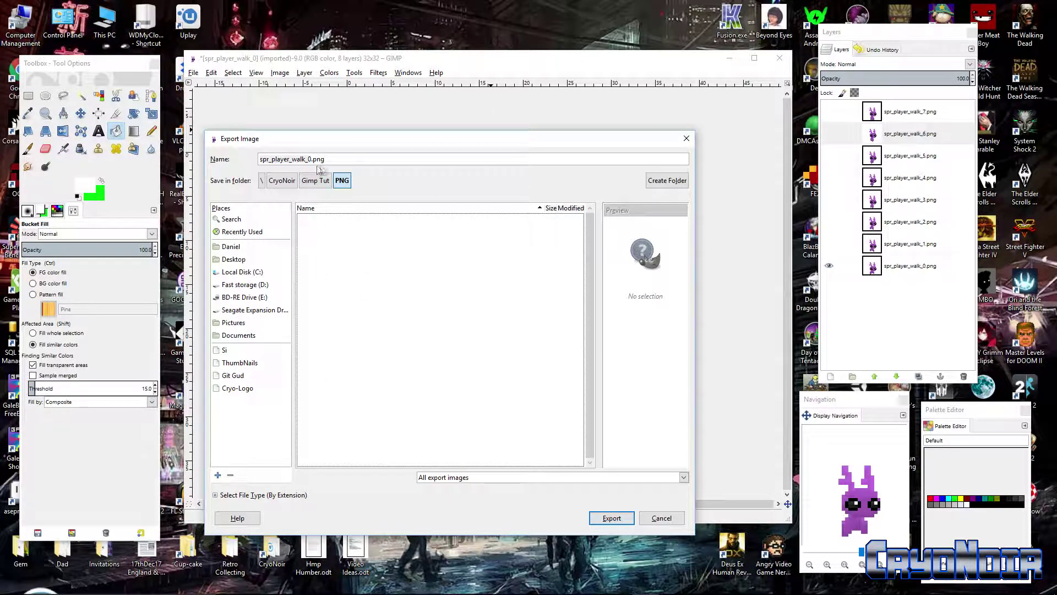
# Choose JPEG image as the file type for spr_player_walk_0 and proceed to the JPEG export options
pyautogui.click(216, 495)
pyautogui.scroll(-5, 639, 461)
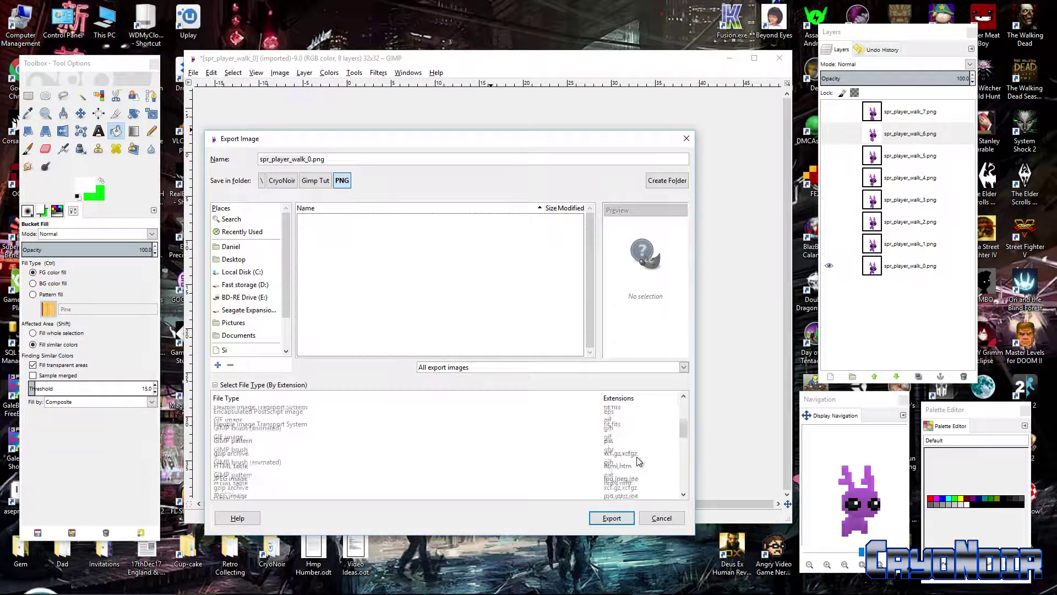
pyautogui.scroll(3, 638, 462)
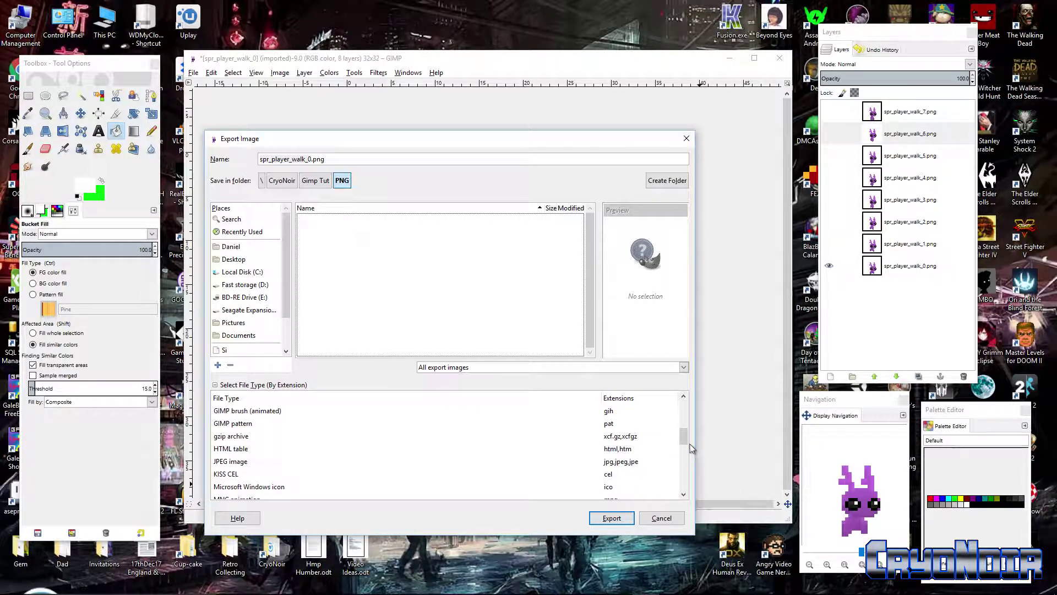
pyautogui.moveTo(685, 441)
pyautogui.mouseDown()
pyautogui.moveTo(685, 407)
pyautogui.moveTo(684, 458)
pyautogui.moveTo(686, 443)
pyautogui.mouseUp()
pyautogui.click(635, 443)
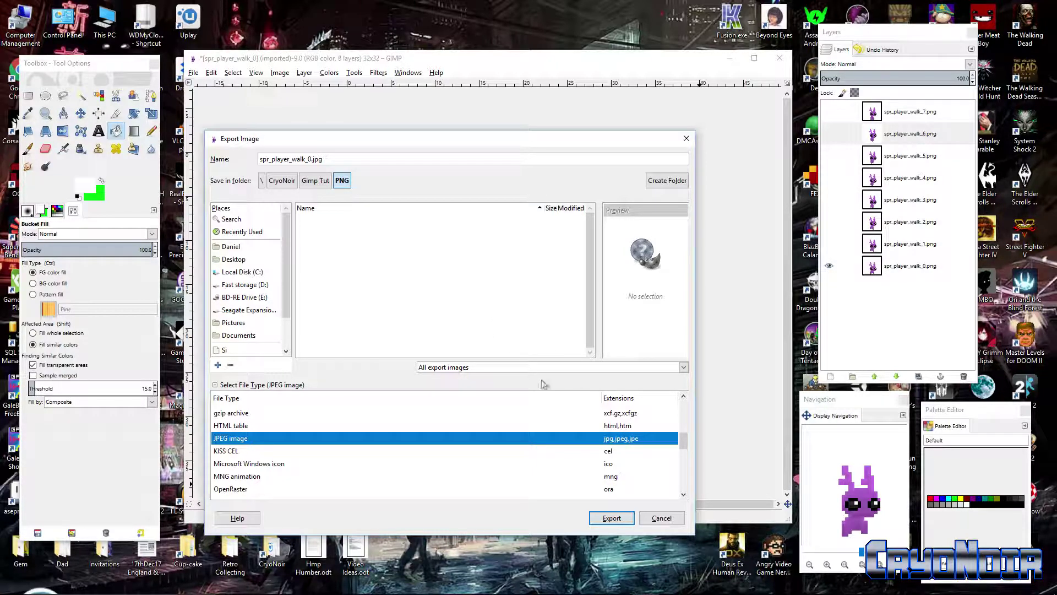
pyautogui.click(612, 518)
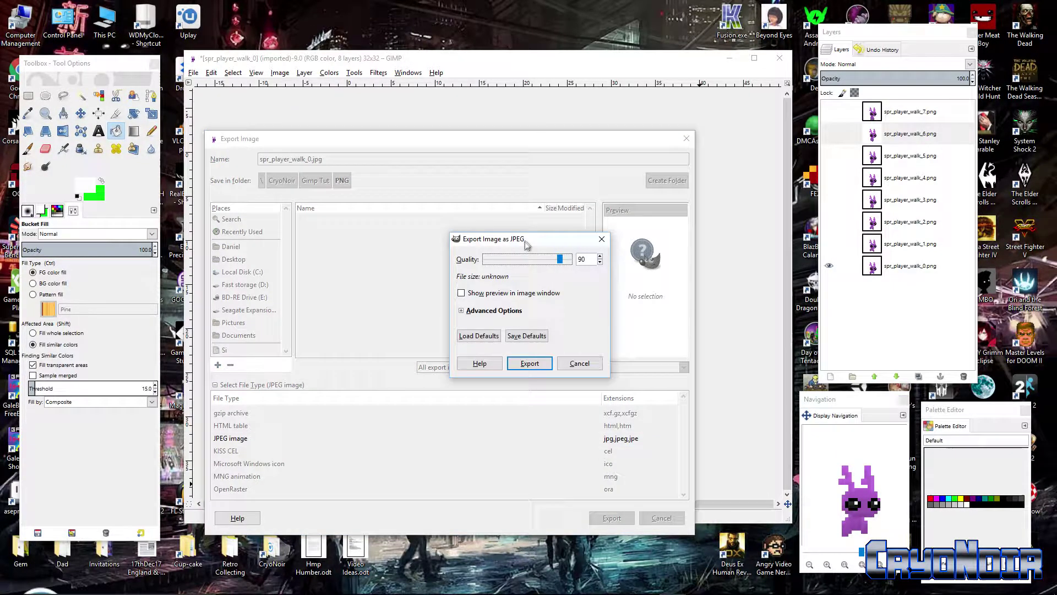
# Set the JPEG quality to 100, look at the advanced options, and export the frame
pyautogui.moveTo(525, 241); pyautogui.dragTo(488, 264)
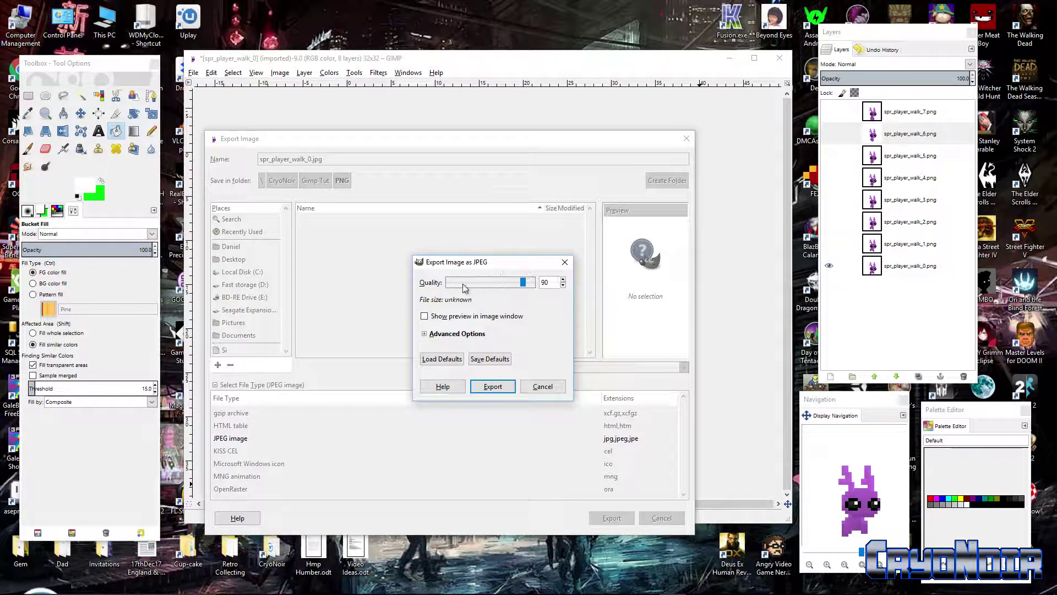
pyautogui.moveTo(522, 287); pyautogui.dragTo(574, 292)
pyautogui.click(425, 334)
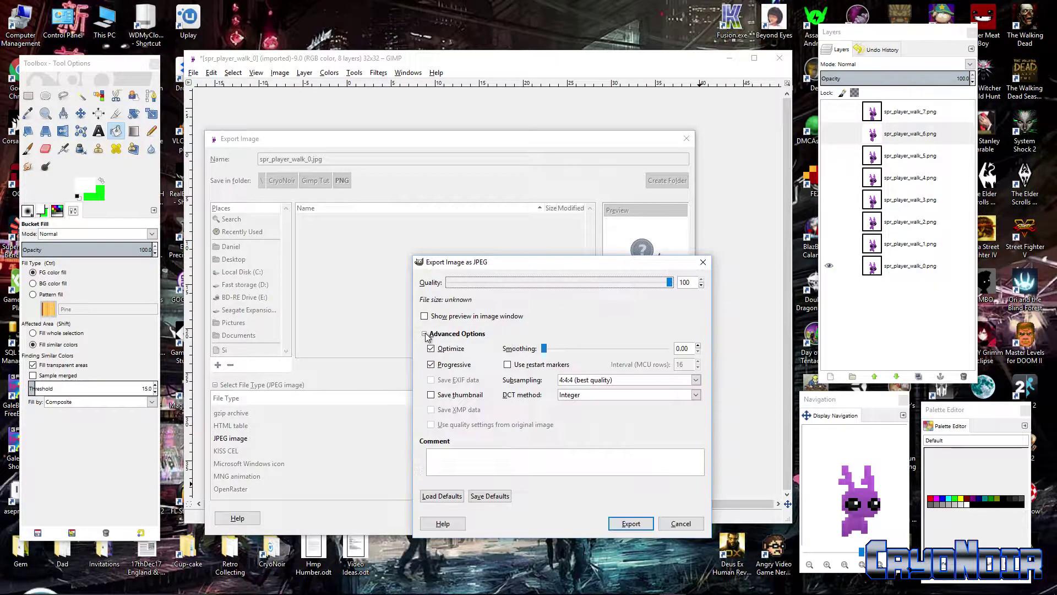
pyautogui.click(425, 333)
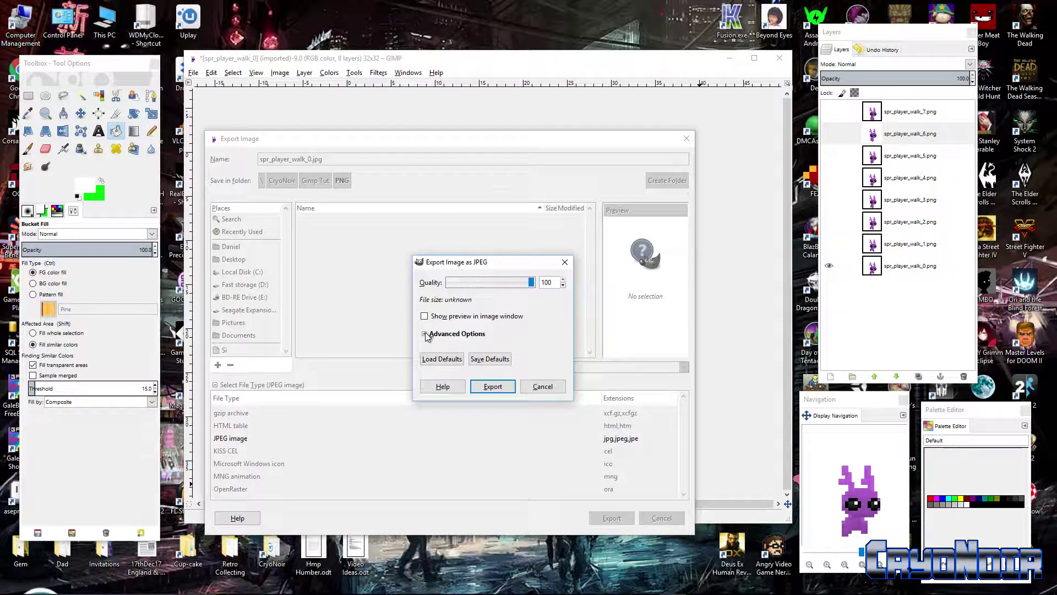
pyautogui.click(503, 388)
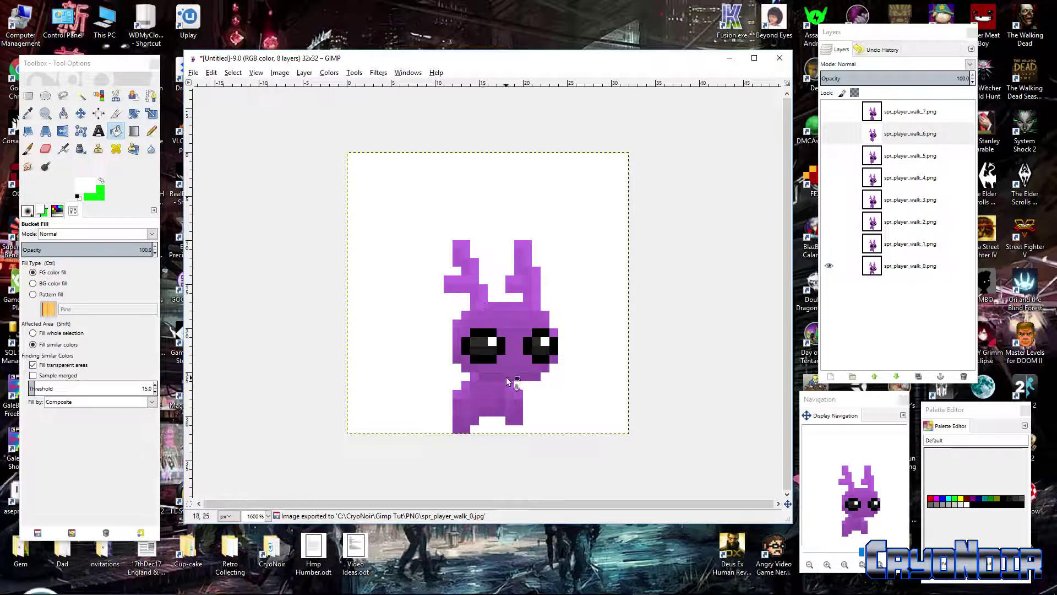
# Show layer spr_player_walk_1.png, hide spr_player_walk_0.png, and make spr_player_walk_1.png the active layer
pyautogui.click(829, 244)
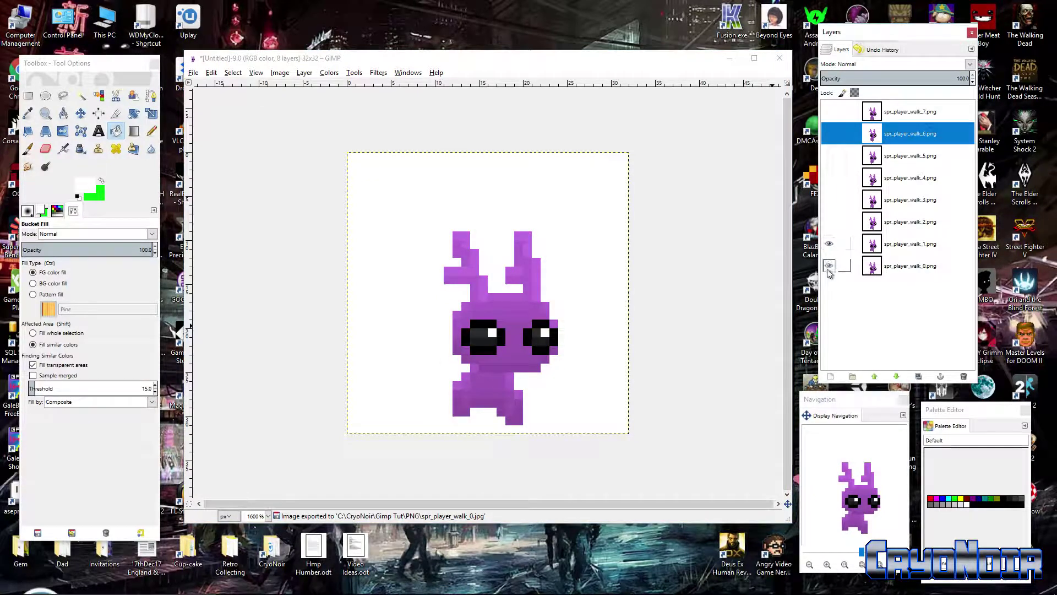
pyautogui.click(828, 266)
pyautogui.click(916, 253)
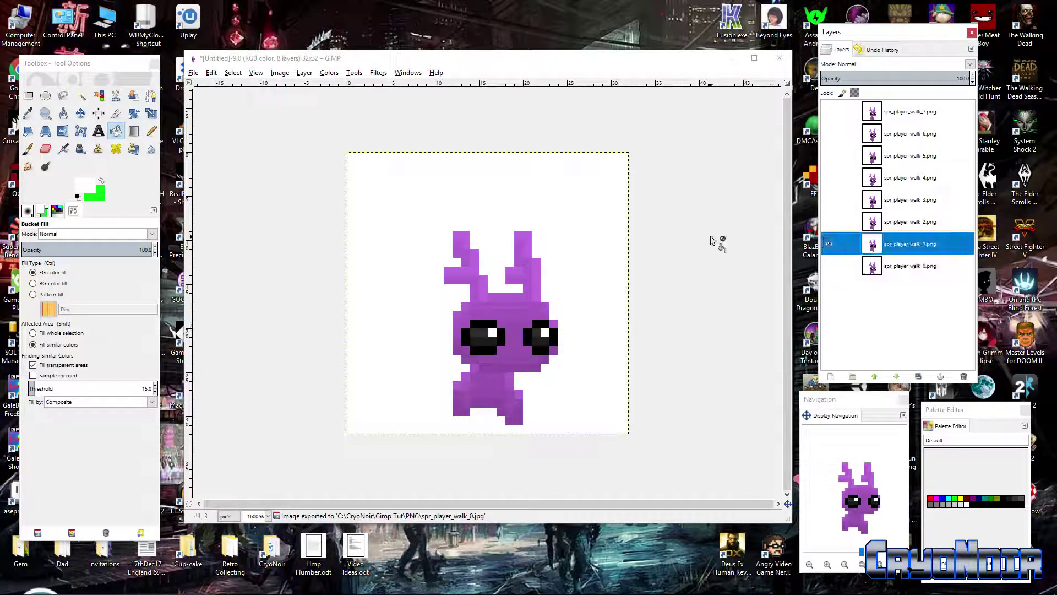
# Export the visible frame to the PNG folder as spr_player_walk_1.jpg at JPEG quality 100
pyautogui.click(194, 73)
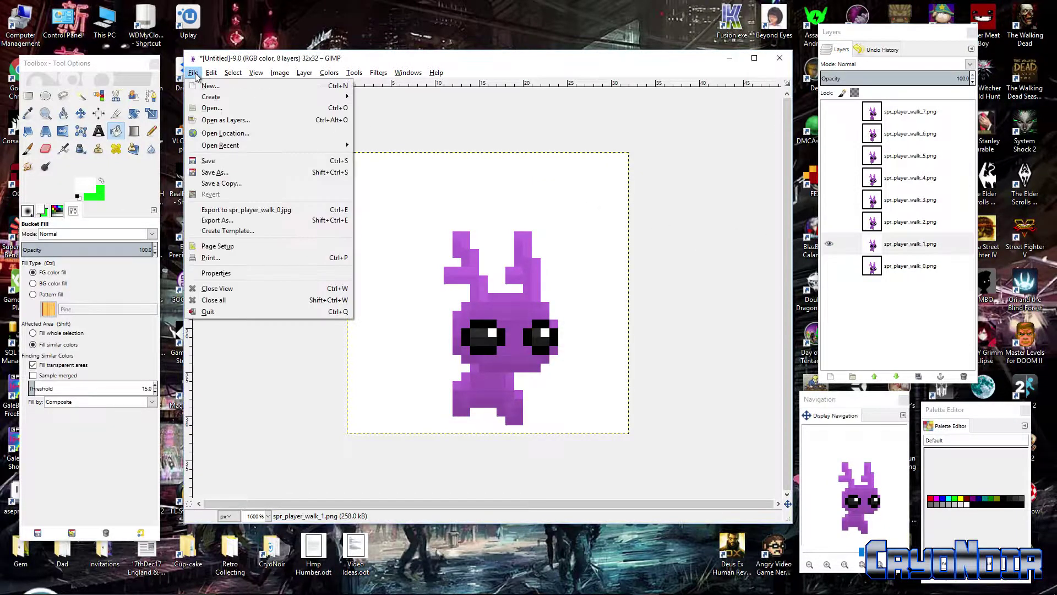
pyautogui.click(237, 220)
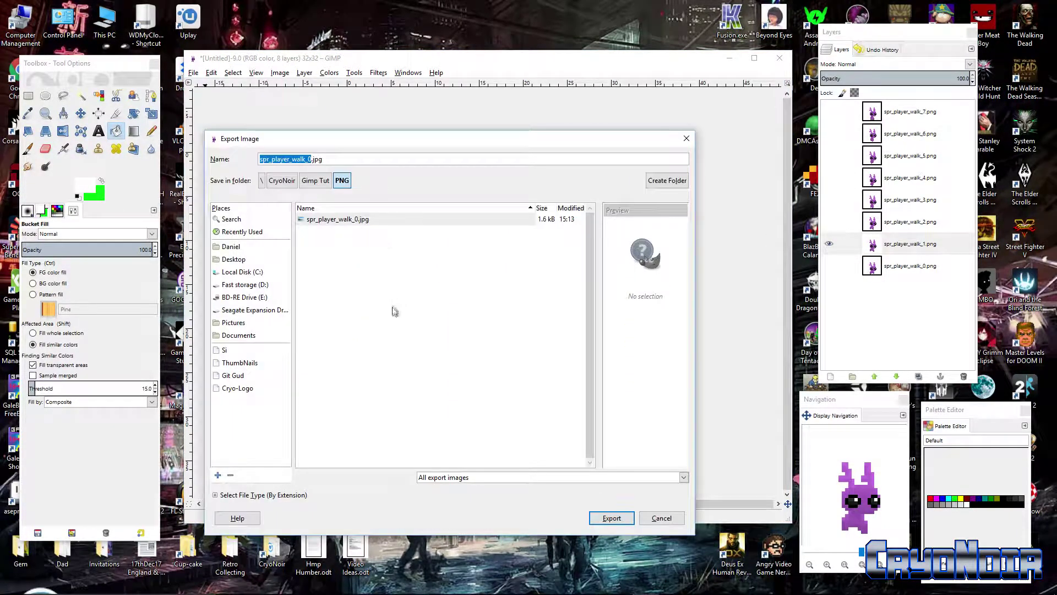
pyautogui.click(309, 159)
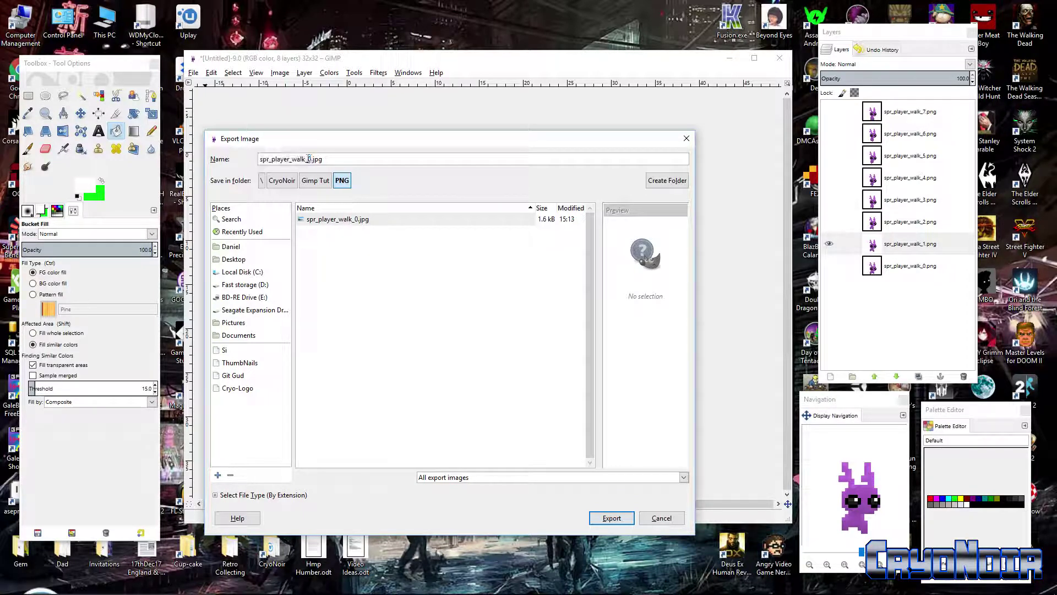
pyautogui.write('1')
pyautogui.click(353, 182)
pyautogui.click(608, 518)
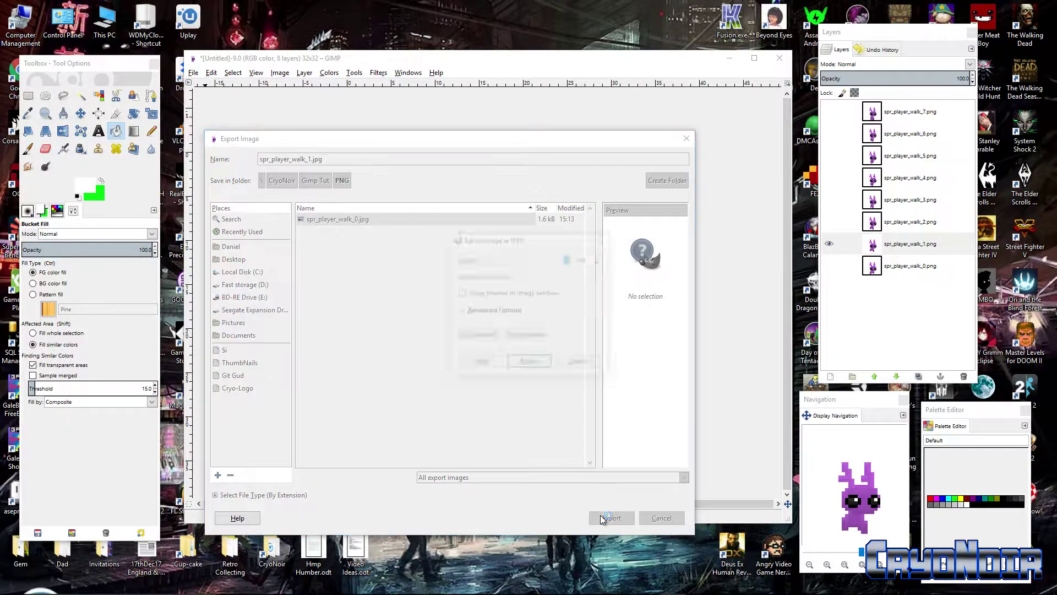
pyautogui.click(546, 364)
# Make spr_player_walk_2.png the active layer, show it, and hide spr_player_walk_1.png
pyautogui.click(875, 223)
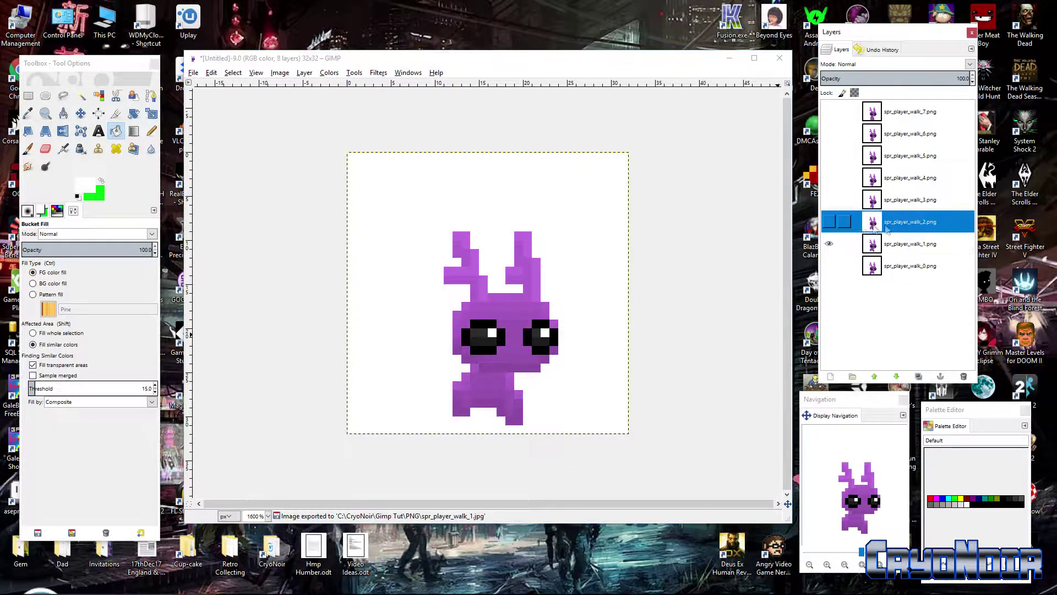
pyautogui.click(829, 222)
pyautogui.click(829, 243)
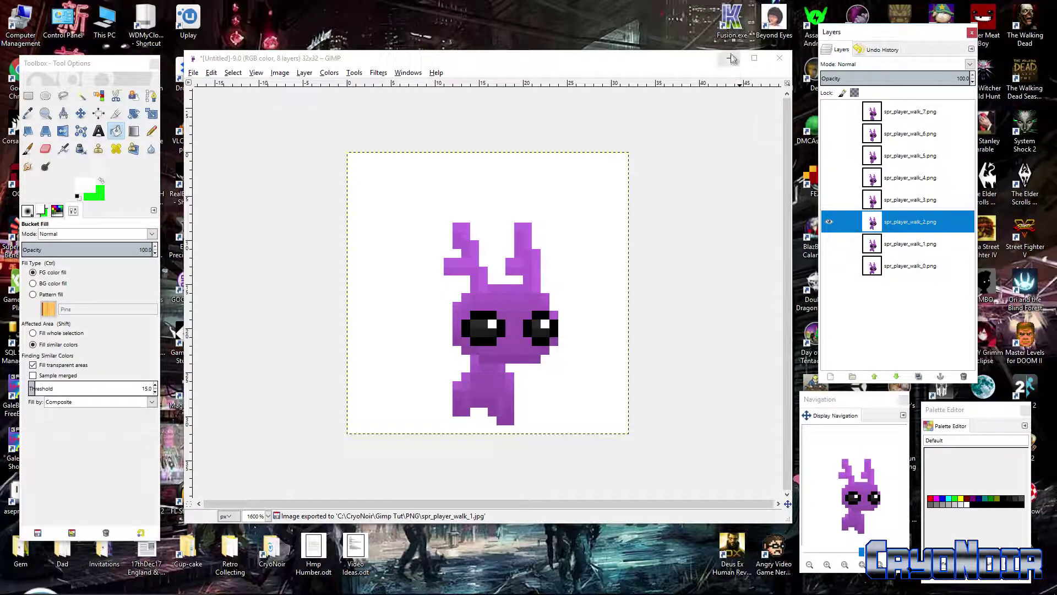
# Switch to File Explorer and look at the original walk frames in the aninmation folder inside Gimp Tut
pyautogui.click(729, 58)
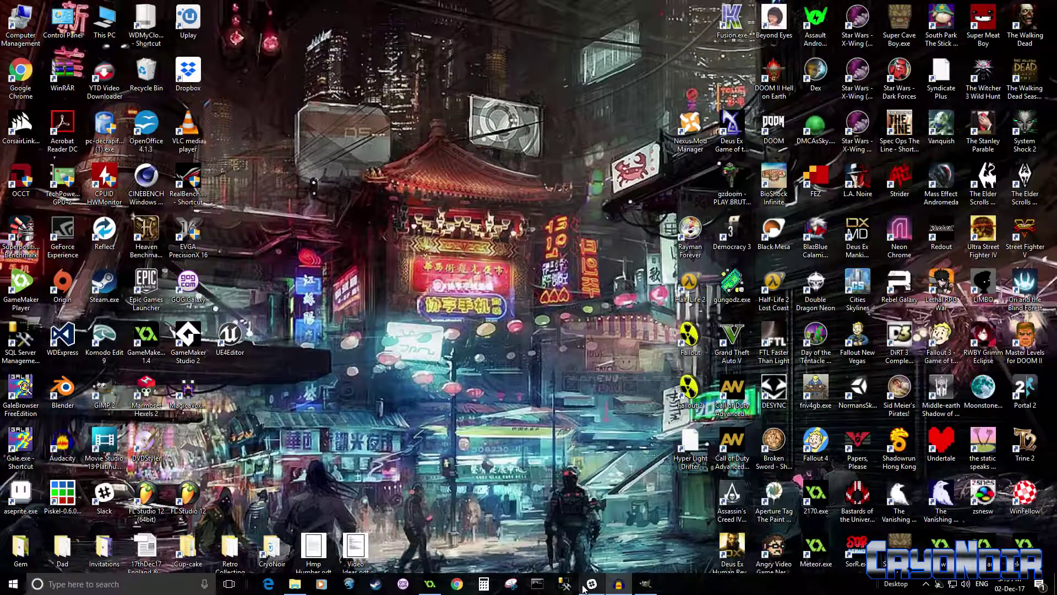
pyautogui.click(295, 584)
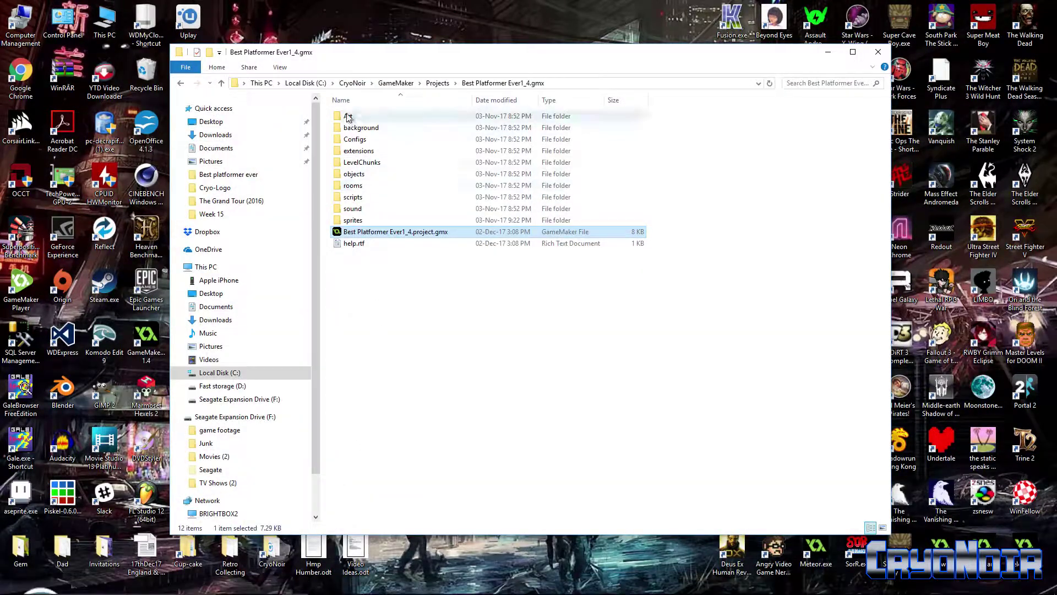
pyautogui.click(181, 83)
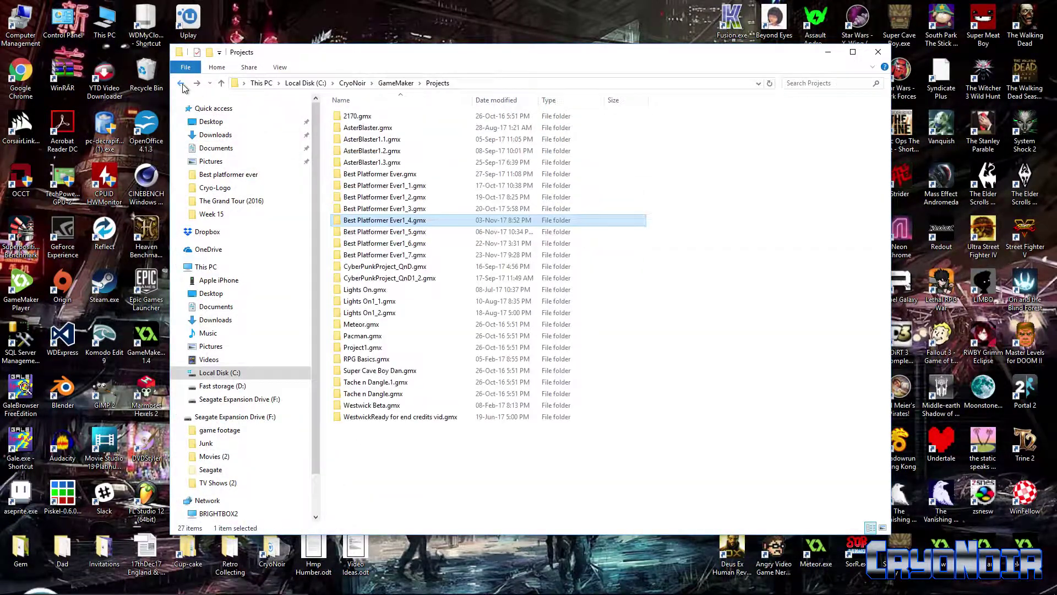
pyautogui.click(181, 84)
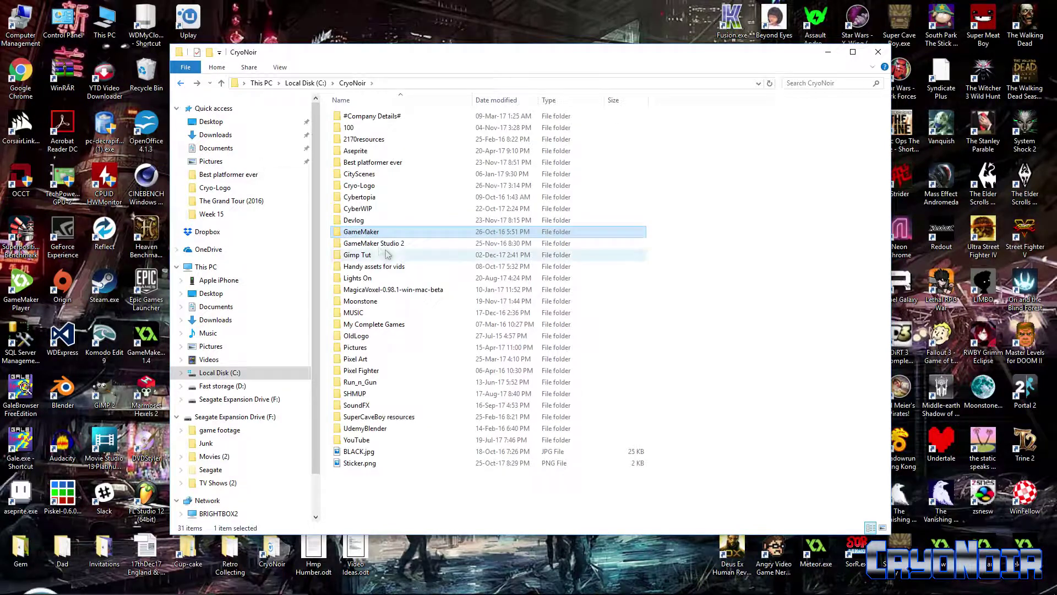
pyautogui.doubleClick(375, 257)
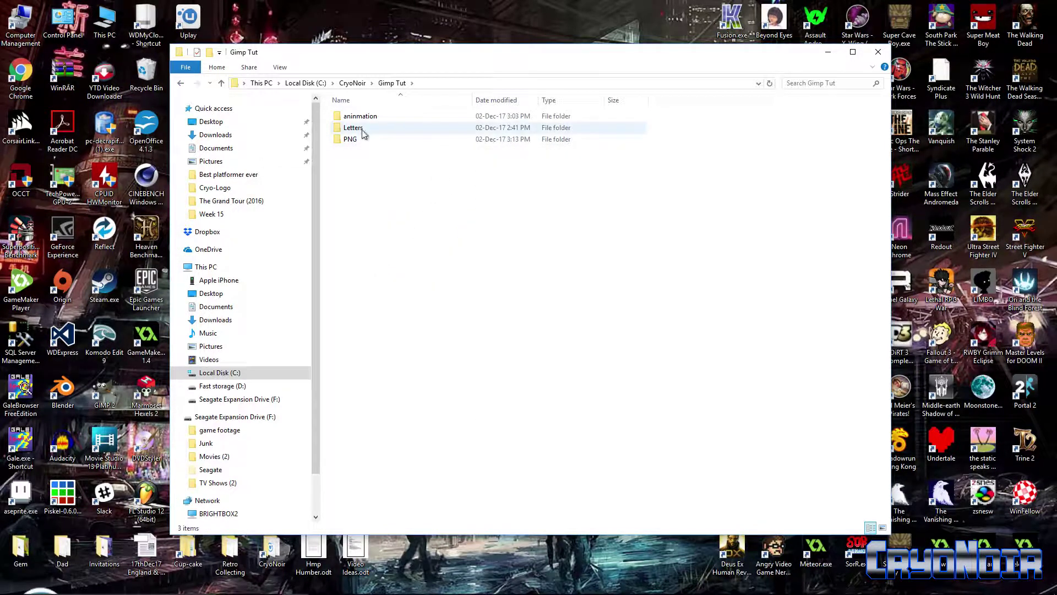
pyautogui.doubleClick(378, 117)
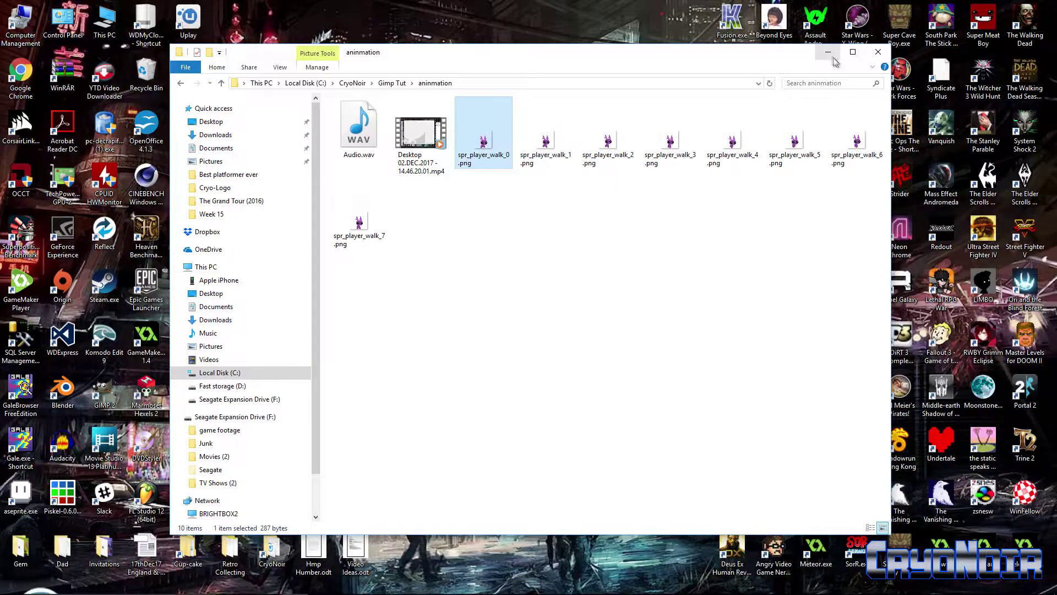
pyautogui.click(829, 52)
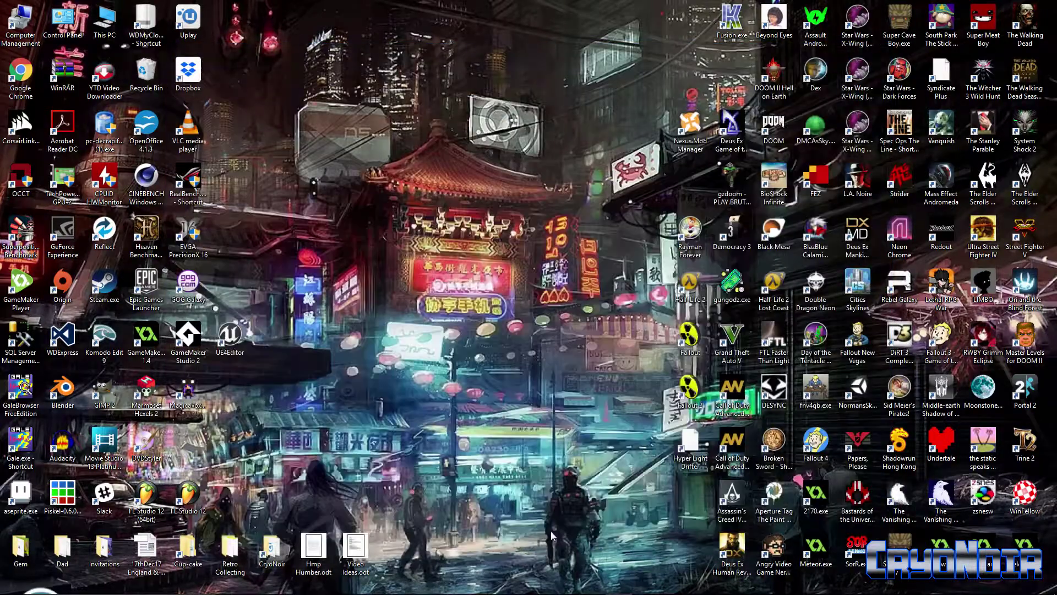
# Switch to the Best Platformer Ever1_4 project in GameMaker: Studio and open the sprite properties of spr_player_idle
pyautogui.moveTo(552, 593)
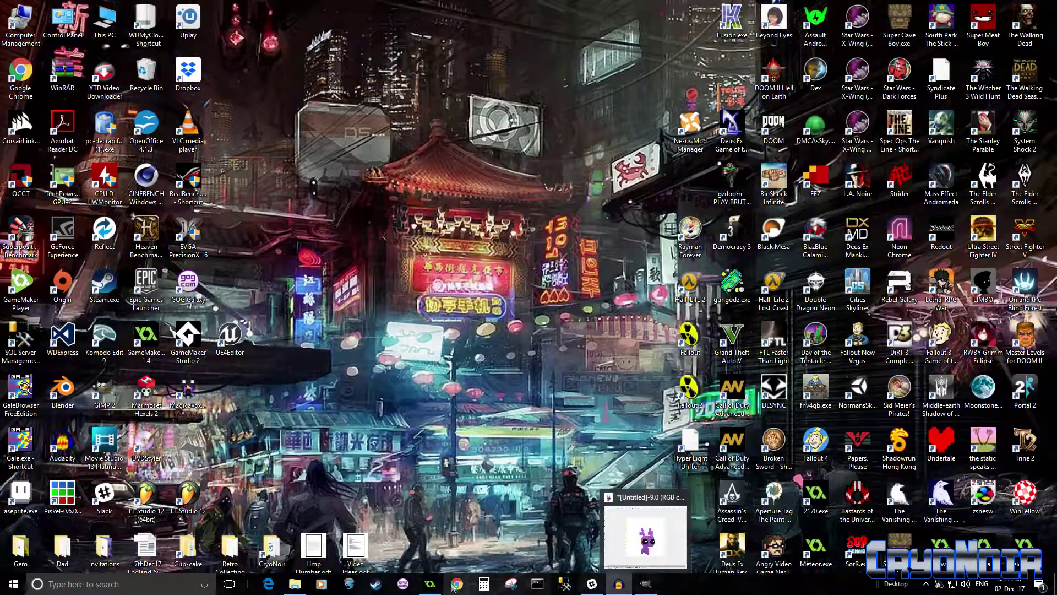
pyautogui.click(430, 584)
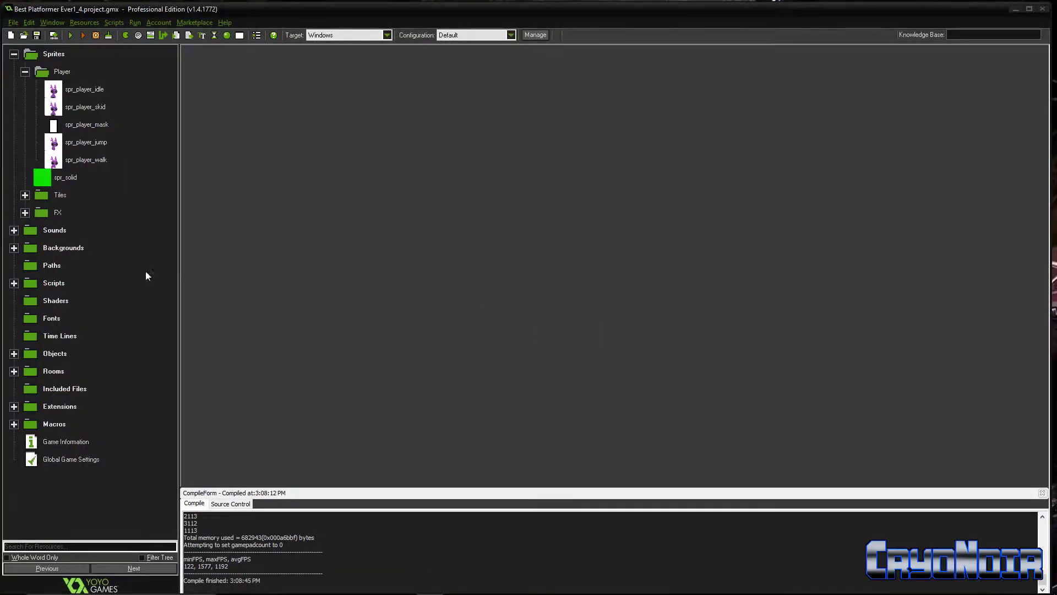
pyautogui.doubleClick(80, 88)
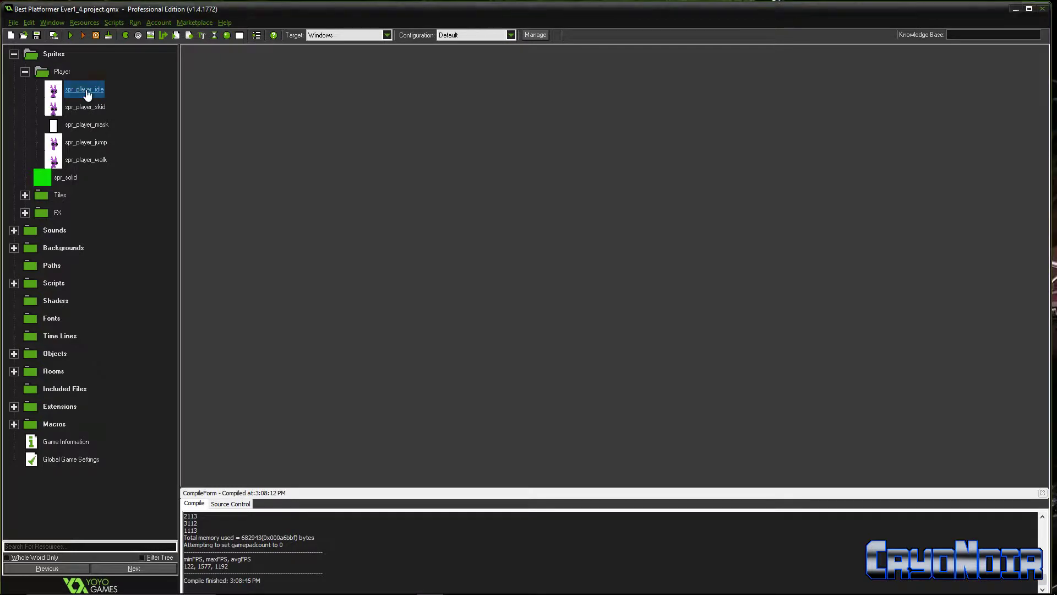
pyautogui.moveTo(410, 249); pyautogui.dragTo(502, 215)
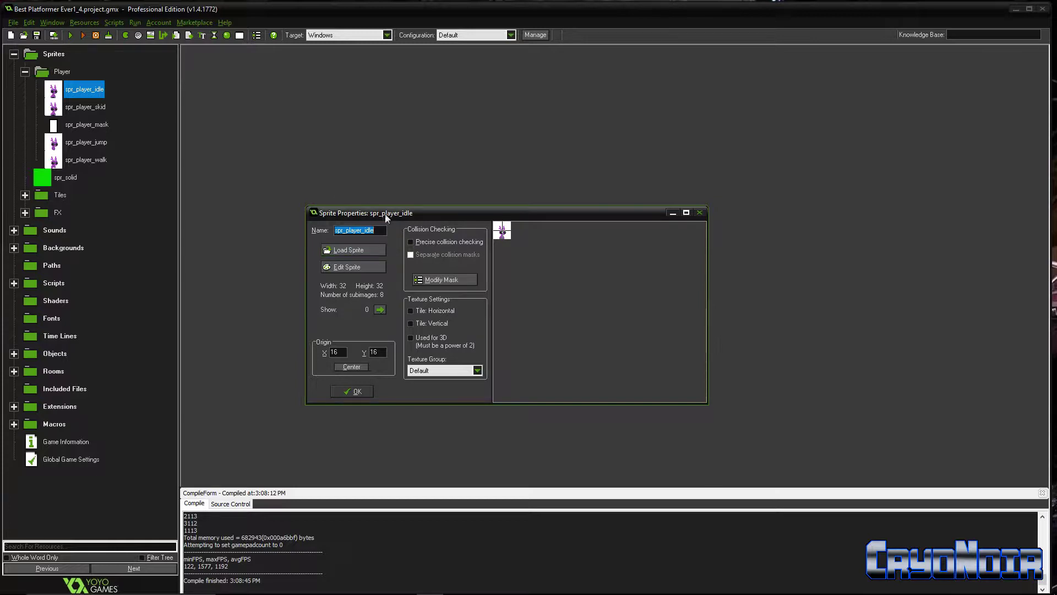
pyautogui.click(345, 250)
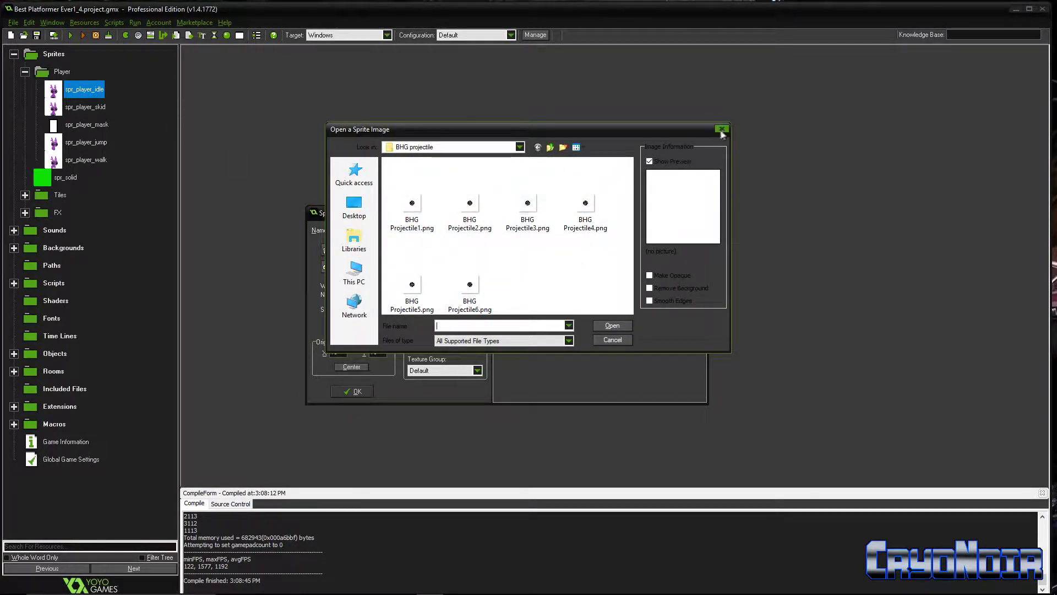
pyautogui.click(520, 147)
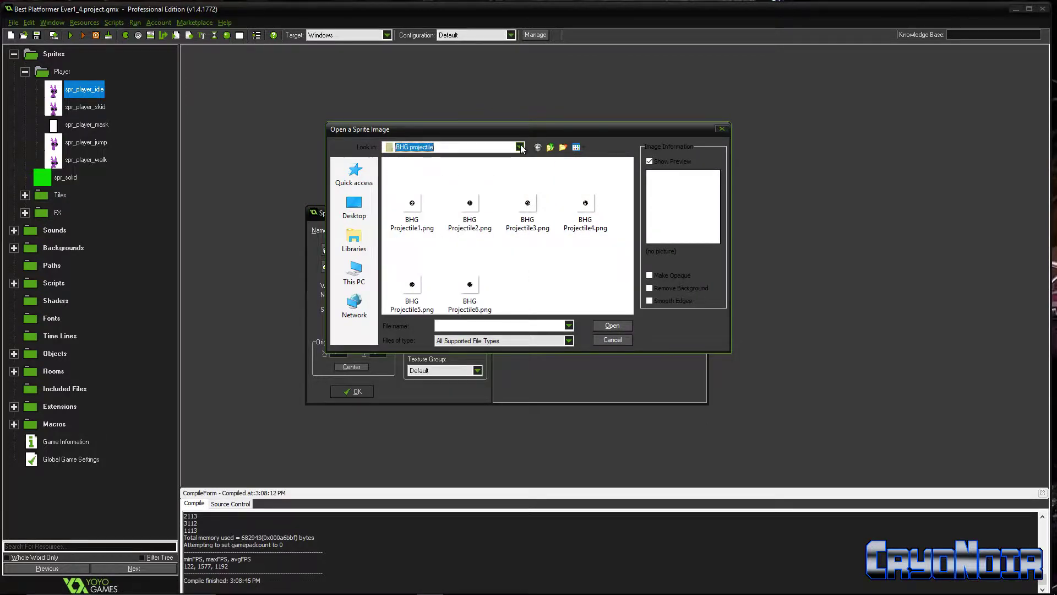
pyautogui.click(520, 148)
pyautogui.click(723, 130)
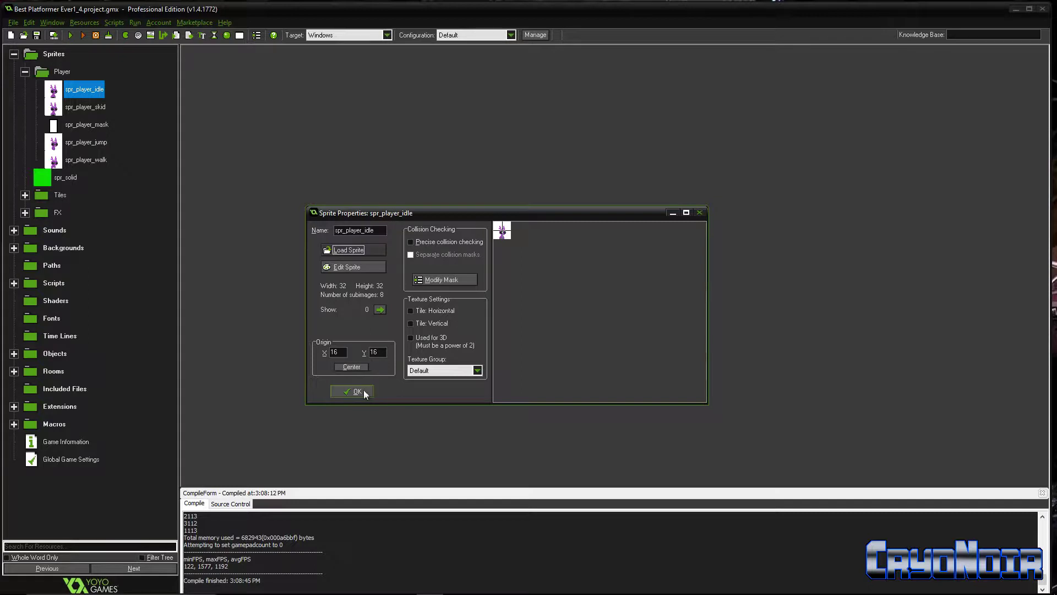
# Step through the subimages of spr_player_idle and close its sprite properties
pyautogui.click(380, 310)
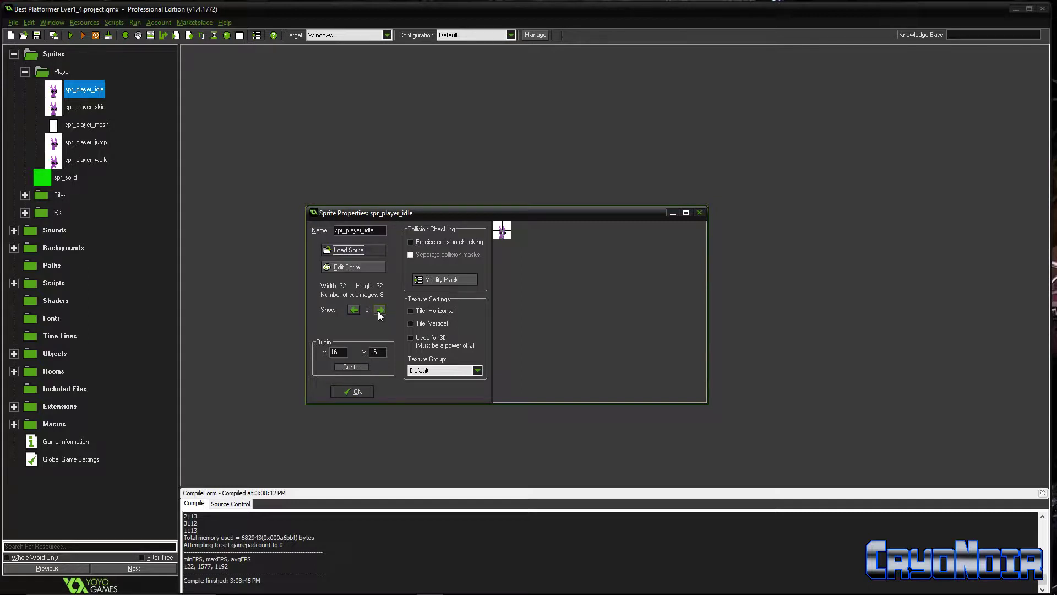
pyautogui.click(352, 391)
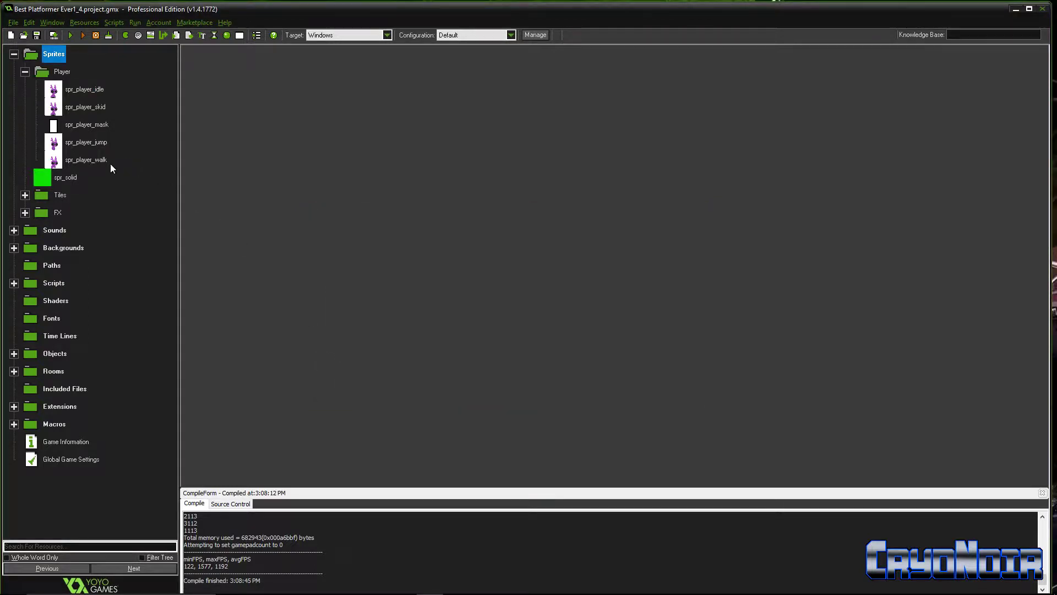
# Open spr_player_walk in the Sprite Editor and open its image 0 in the Image Editor
pyautogui.click(94, 160)
pyautogui.doubleClick(94, 160)
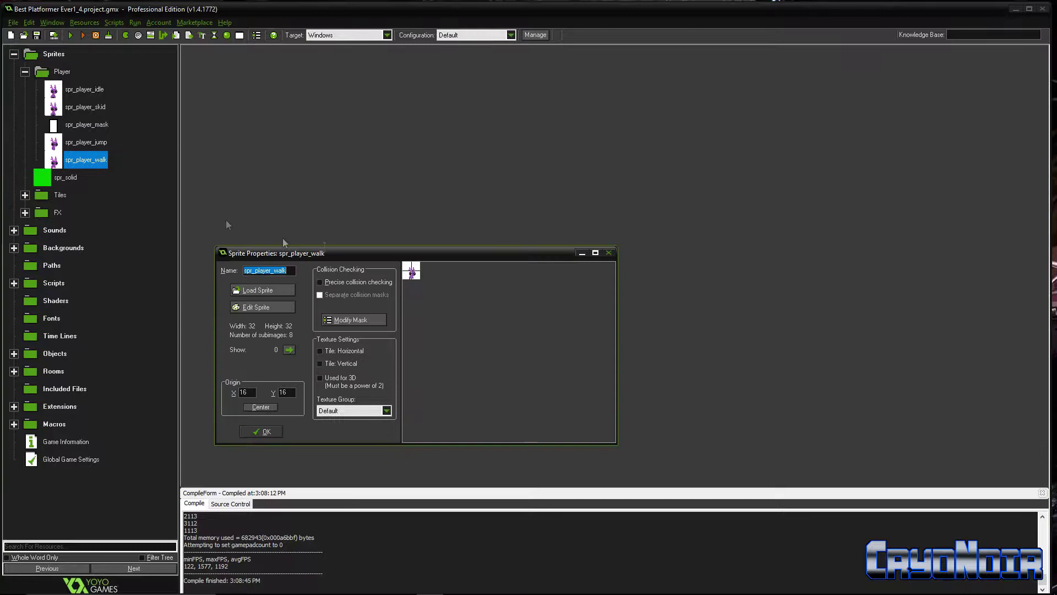
pyautogui.click(277, 309)
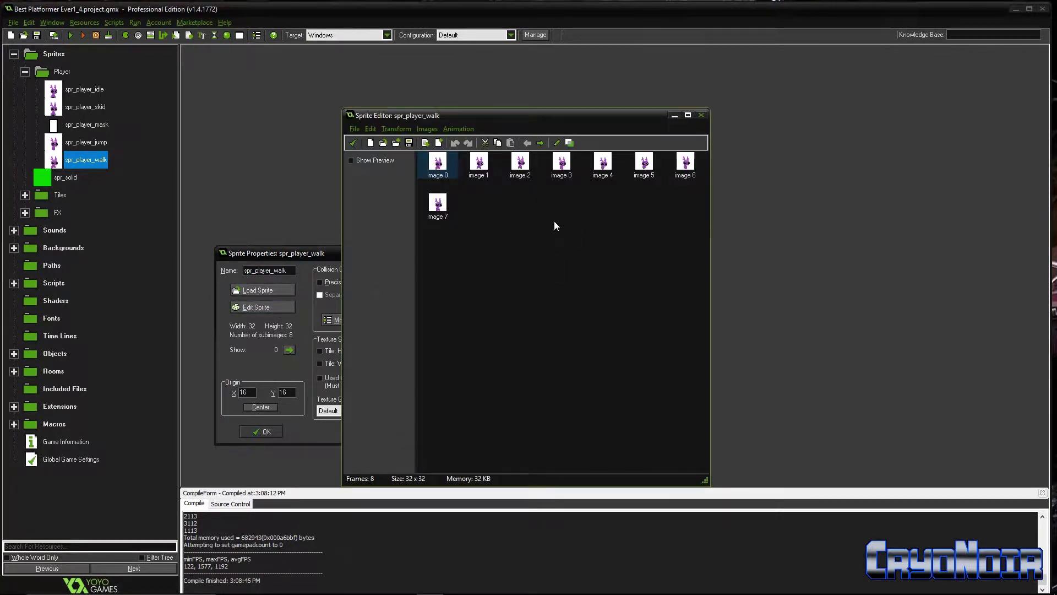
pyautogui.doubleClick(432, 164)
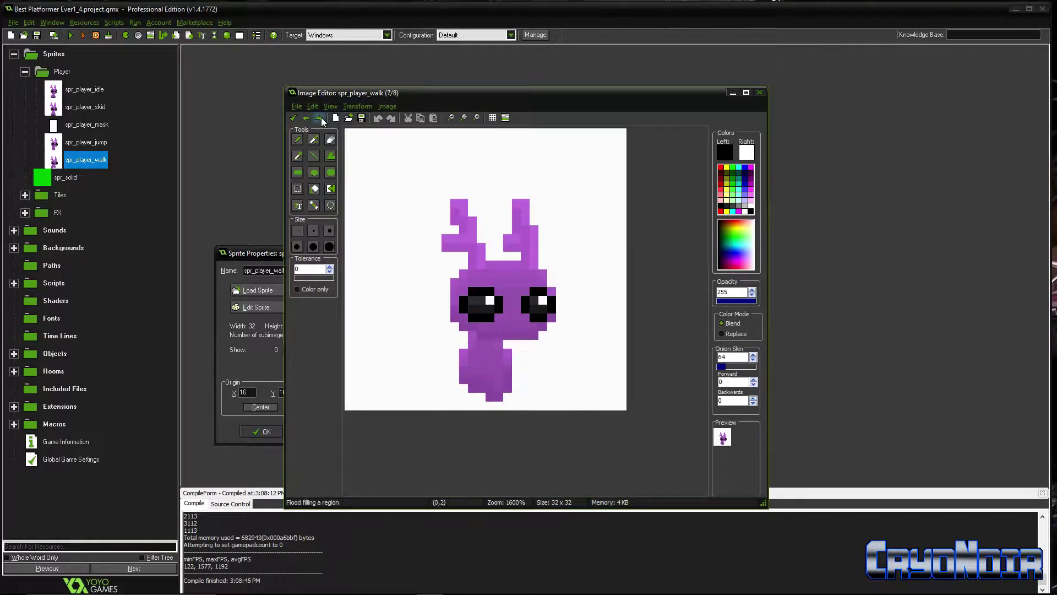
# Review the spr_player_walk frames one by one, close the image and sprite editors, and accept the sprite properties
pyautogui.click(319, 117)
pyautogui.click(319, 118)
pyautogui.click(319, 118)
pyautogui.click(319, 118)
pyautogui.click(319, 118)
pyautogui.click(319, 117)
pyautogui.click(320, 118)
pyautogui.click(320, 118)
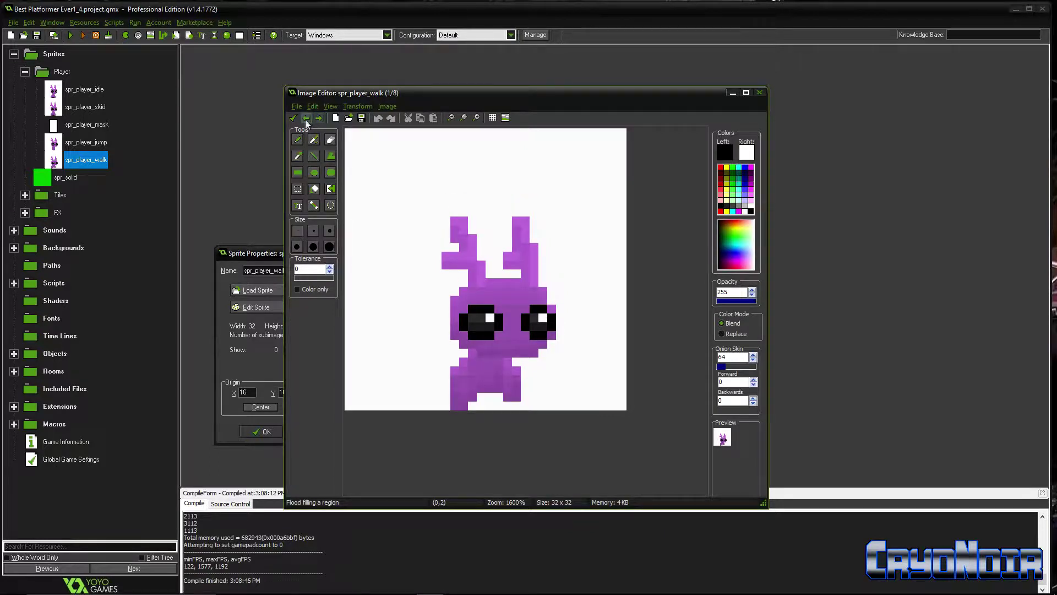
pyautogui.click(759, 92)
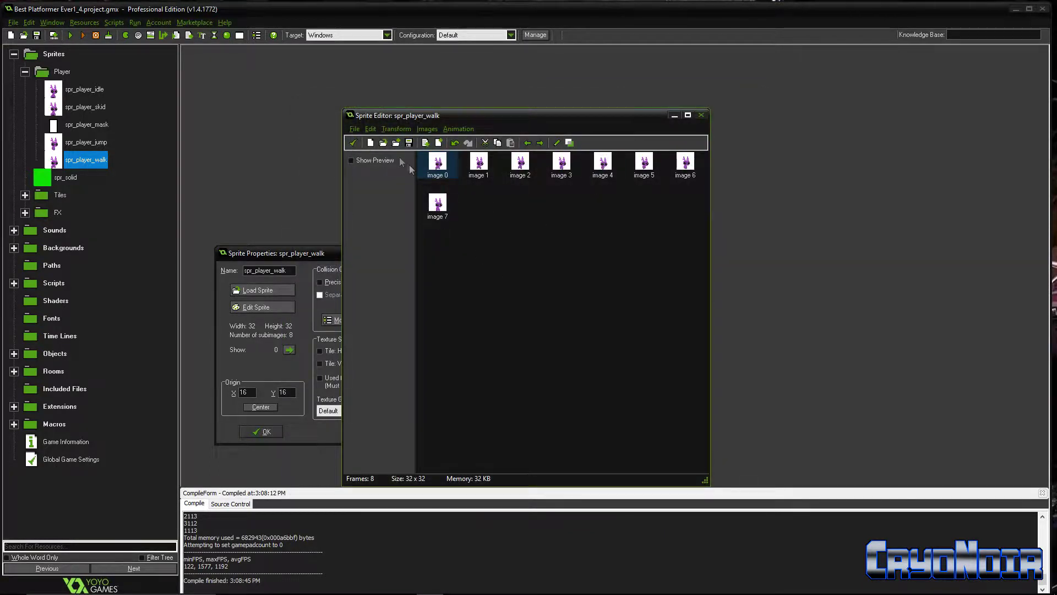
pyautogui.click(347, 142)
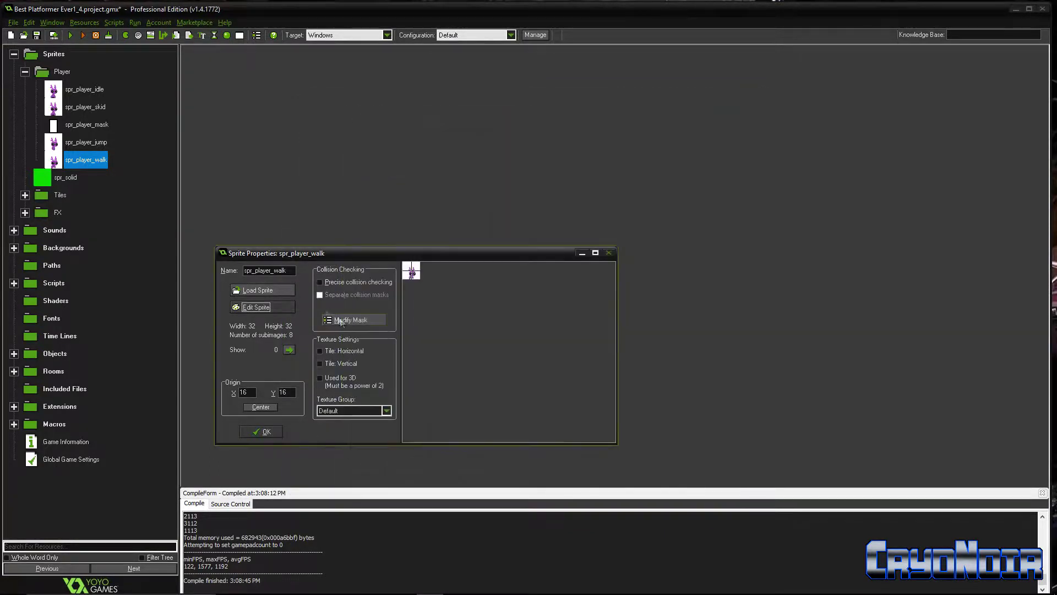
pyautogui.click(262, 432)
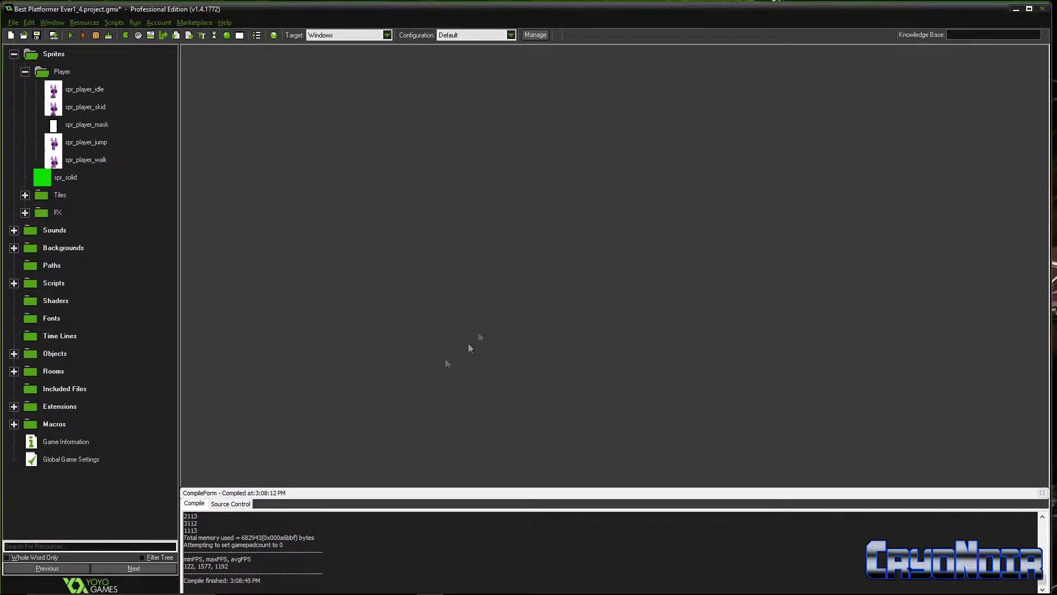
# Run the game and walk and jump the player around the level to check how its sprites display
pyautogui.click(72, 36)
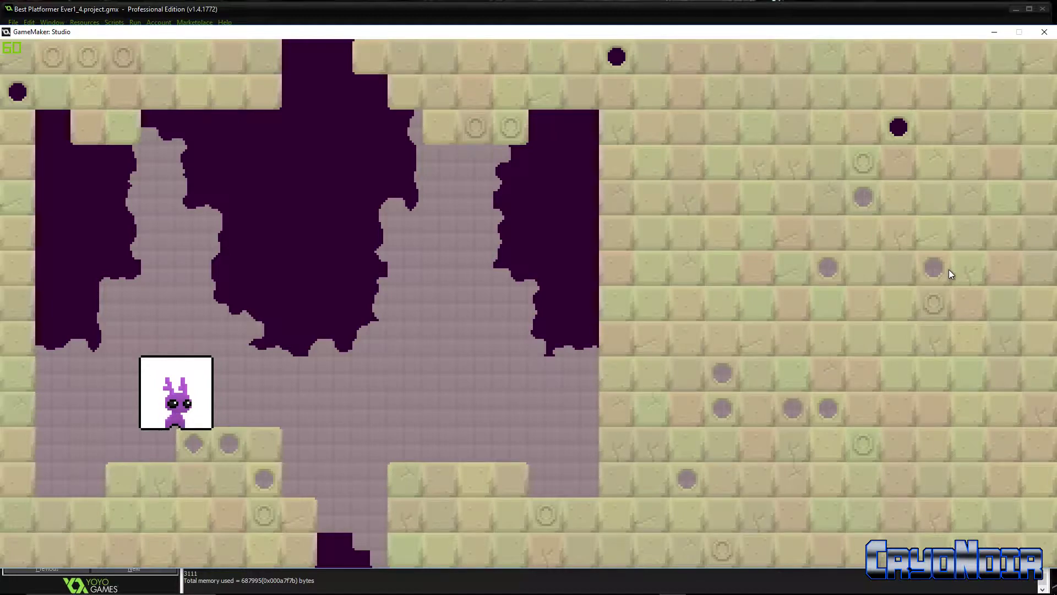
pyautogui.press('Right')
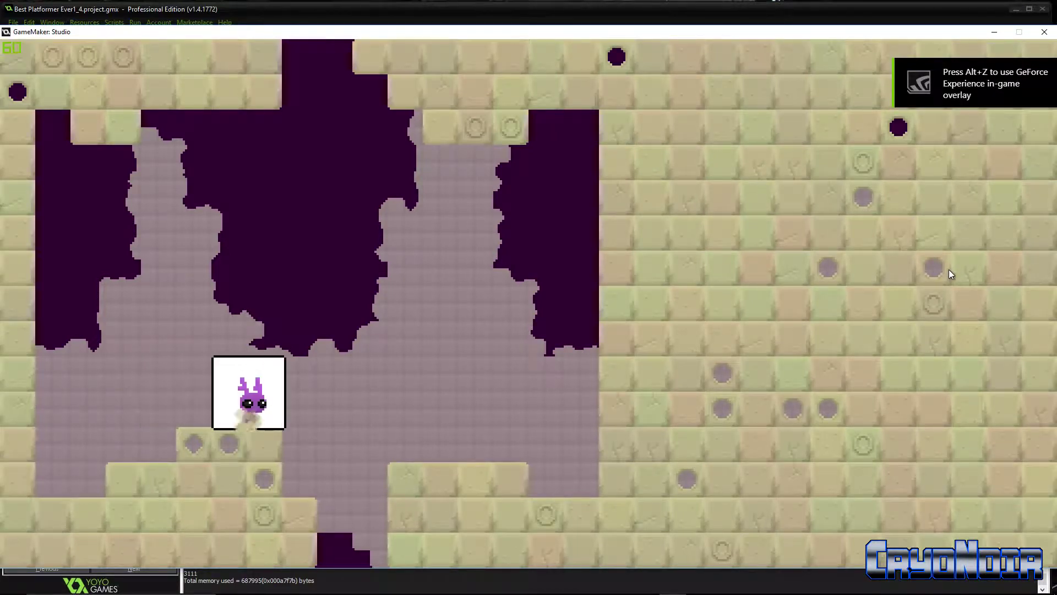
pyautogui.press('Left')
pyautogui.press('Right')
pyautogui.press('Right')
pyautogui.press('space')
pyautogui.press('space')
pyautogui.press('space')
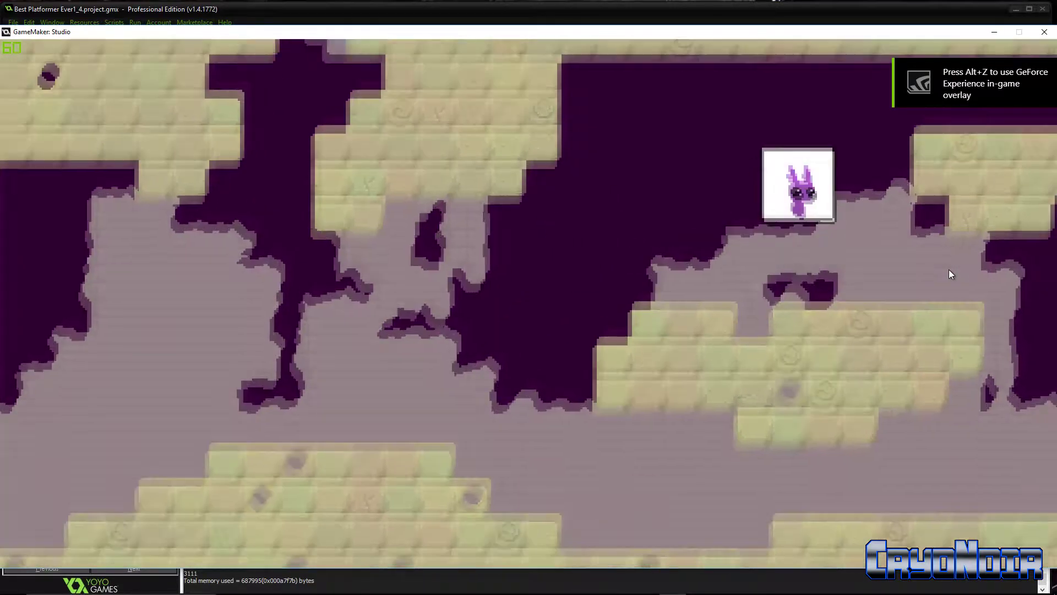
pyautogui.press('Left')
pyautogui.press('space')
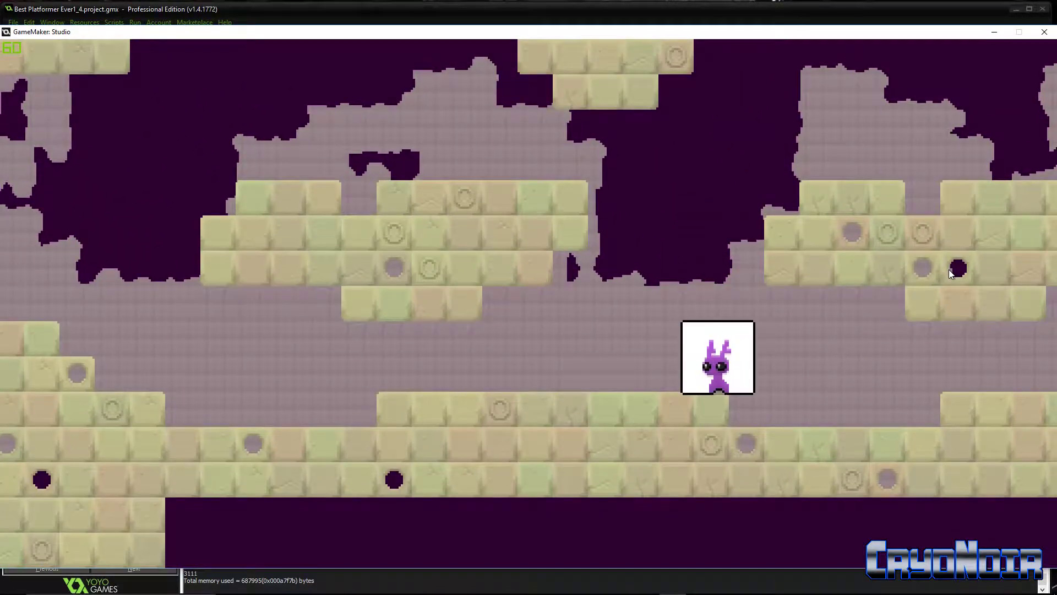
pyautogui.press('space')
pyautogui.press('Right')
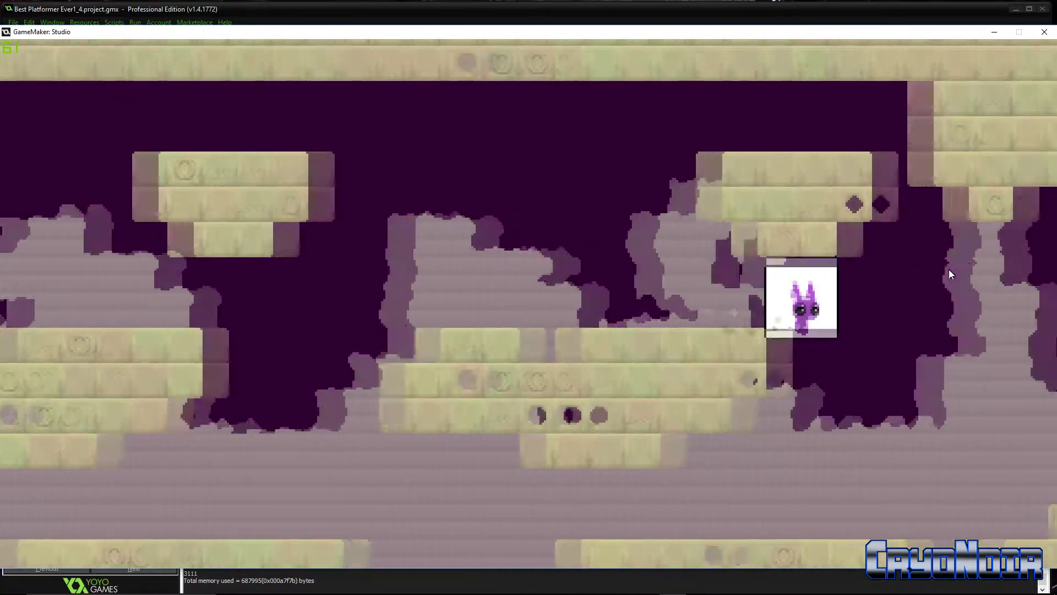
# Walk and jump the player across the level's platforms to examine how the opaque white sprite background looks against the scenery
pyautogui.press('space')
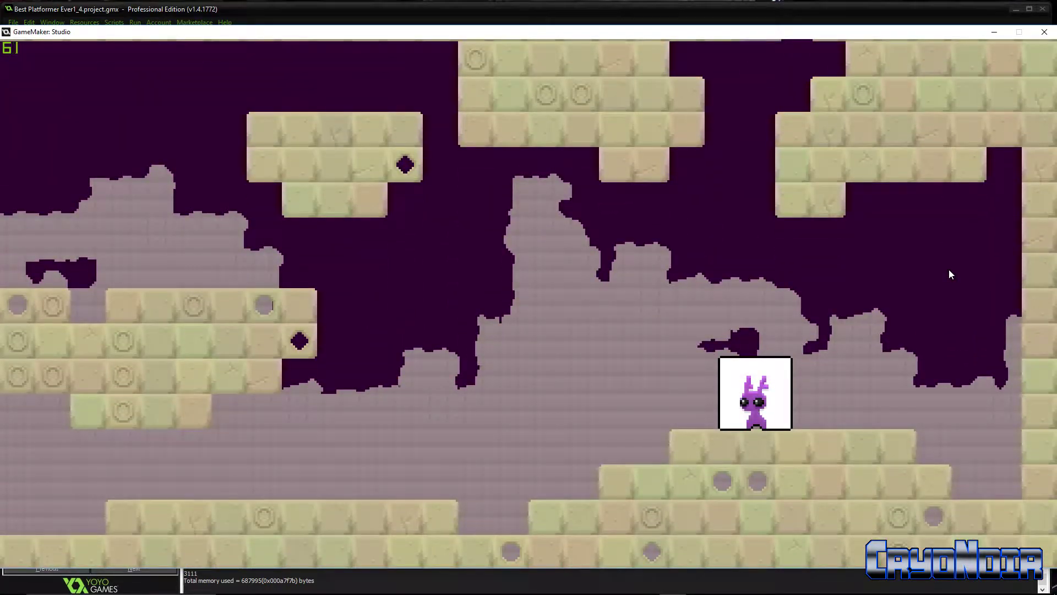
pyautogui.press('Left')
pyautogui.press('Up')
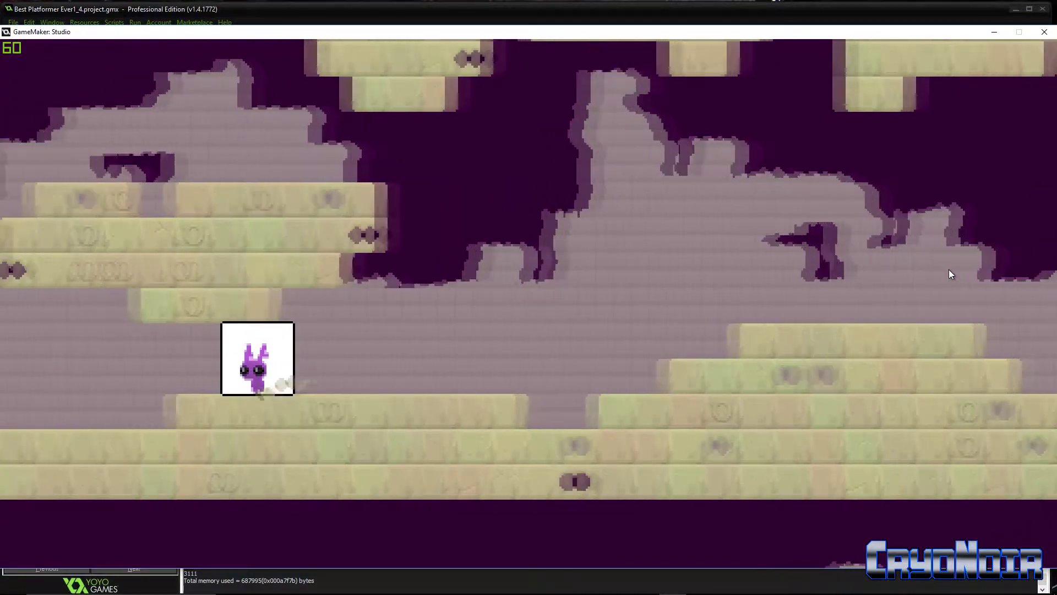
pyautogui.press('Left')
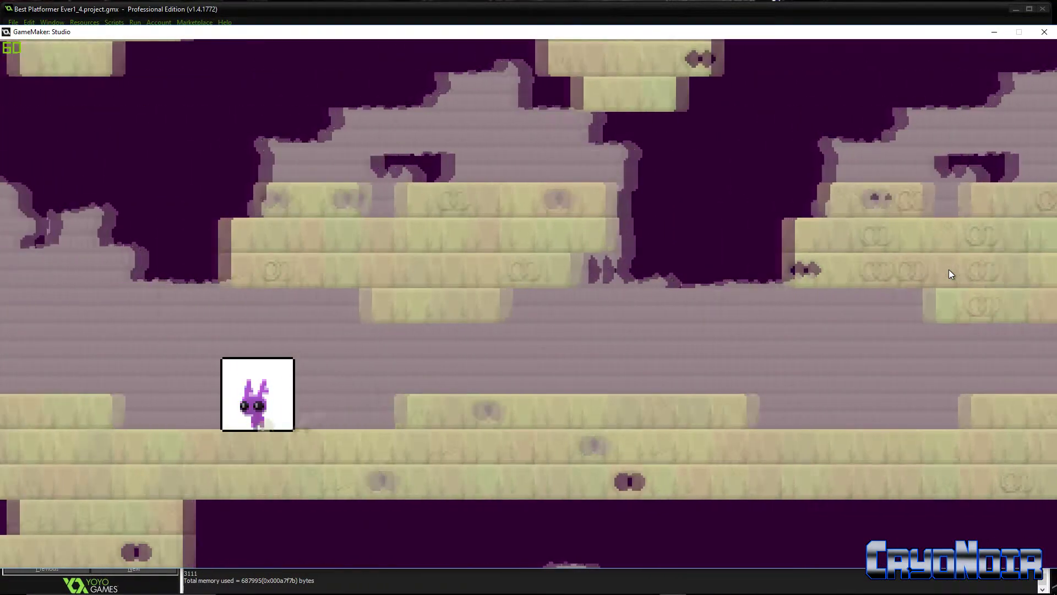
pyautogui.press('Left')
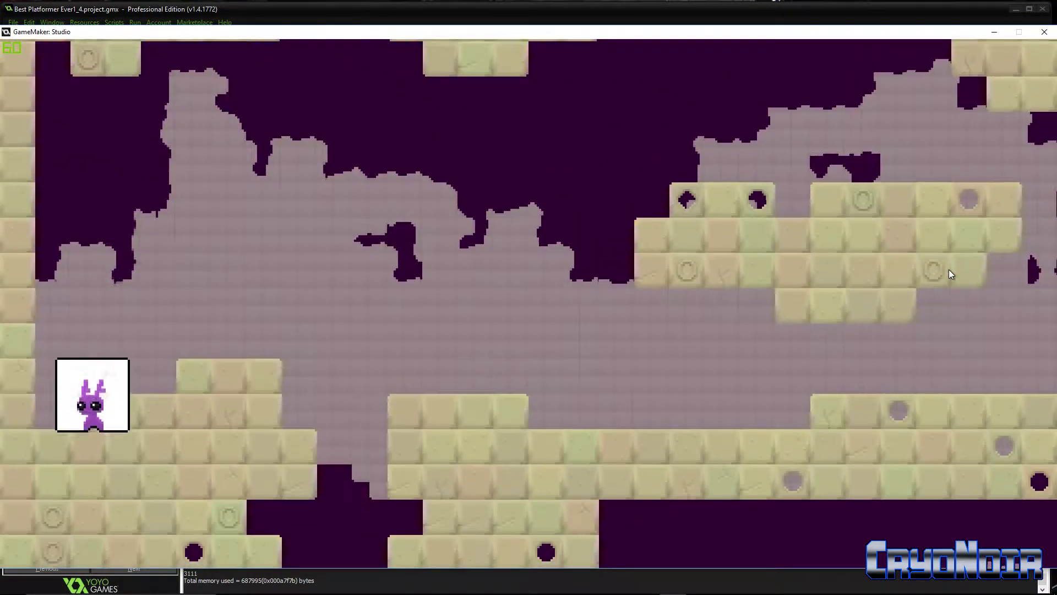
pyautogui.press('Right')
pyautogui.press('Up')
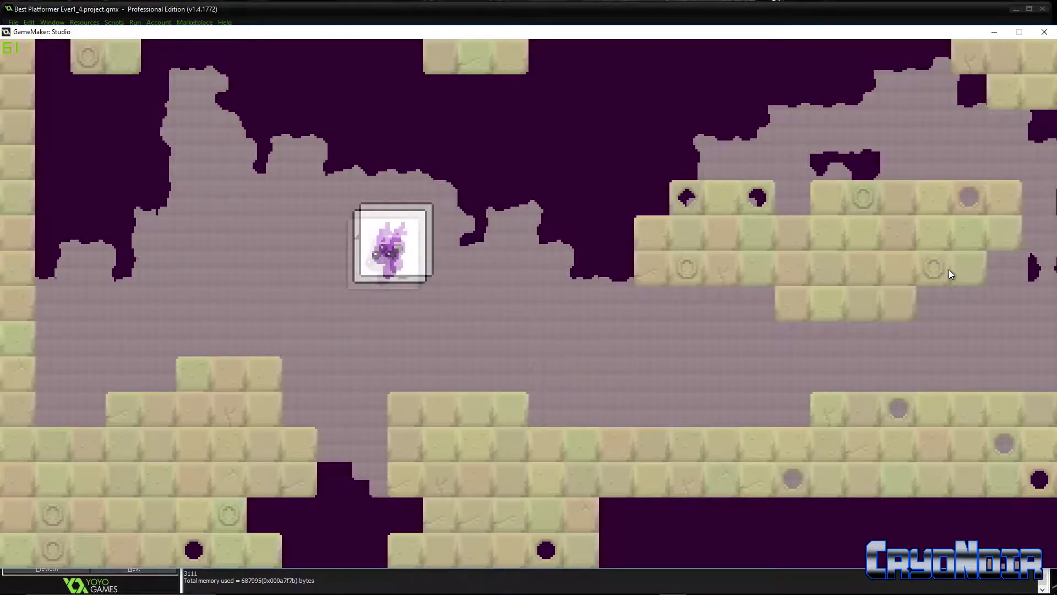
pyautogui.press('Right')
pyautogui.press('Right')
pyautogui.press('Up')
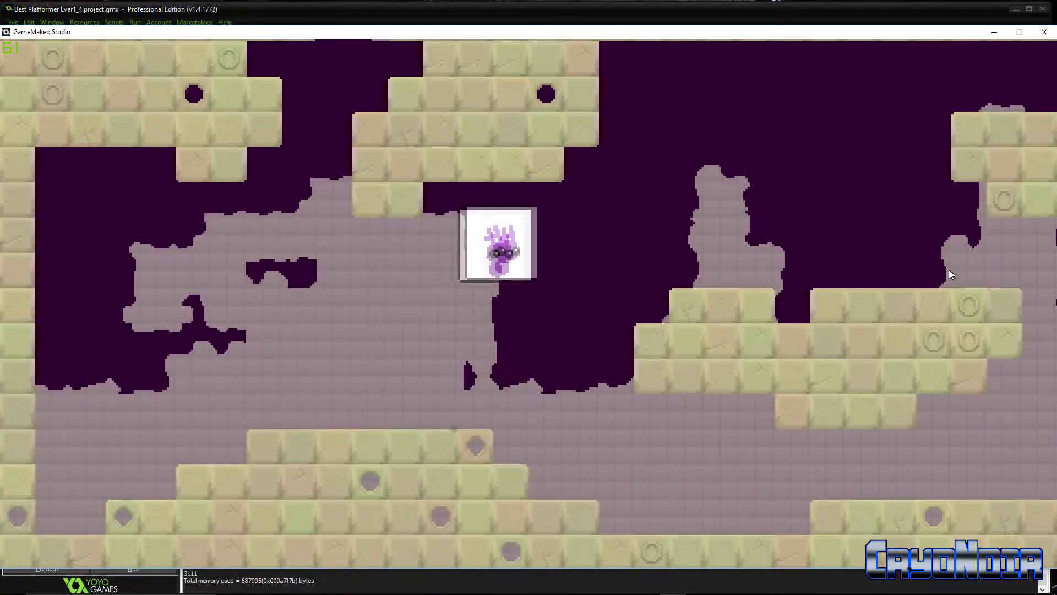
pyautogui.press('Right')
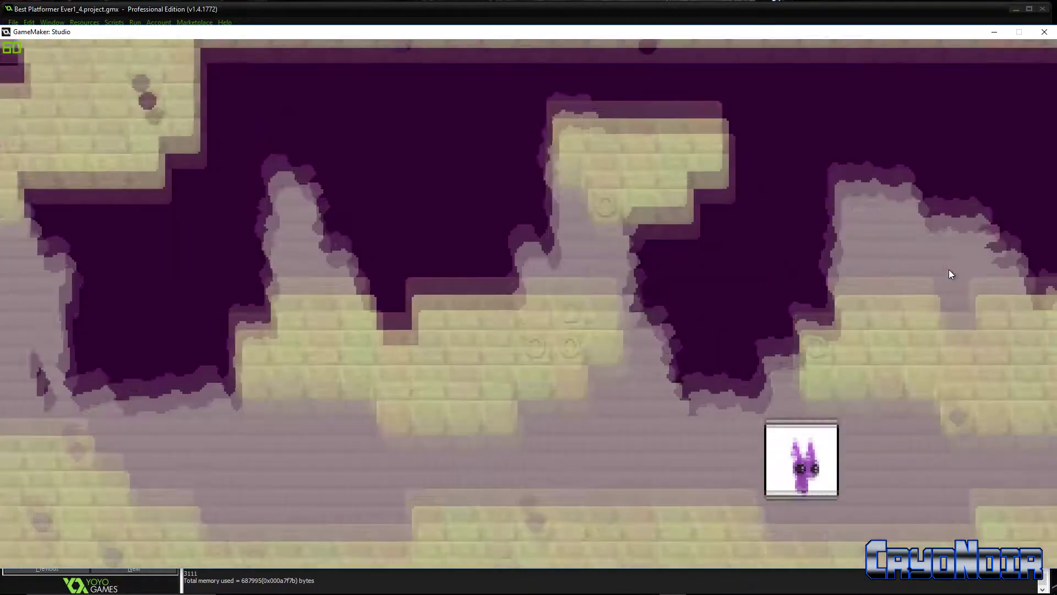
pyautogui.press('Up')
pyautogui.press('Right')
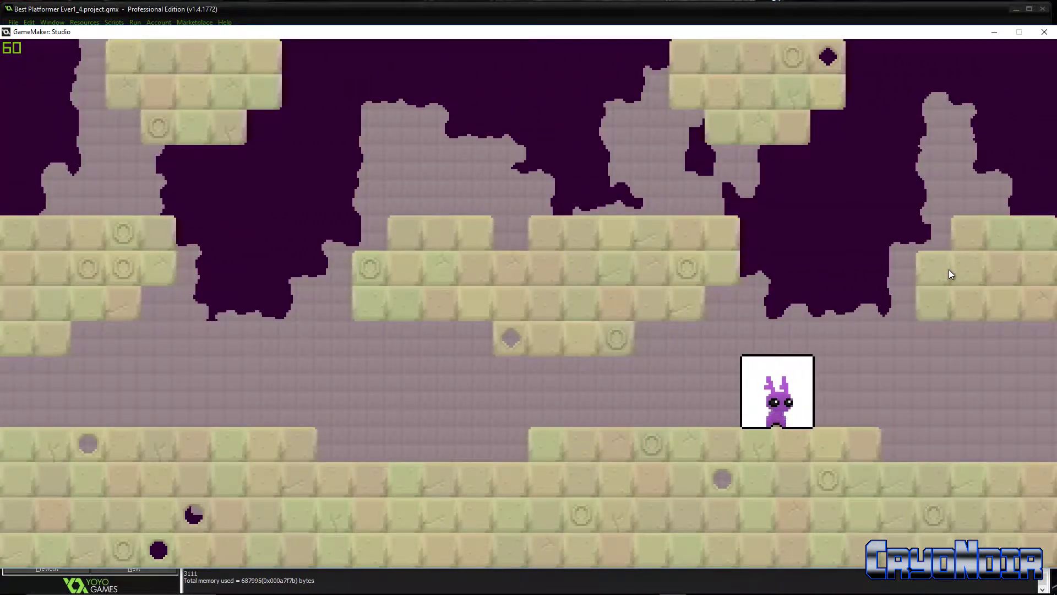
pyautogui.press('Left')
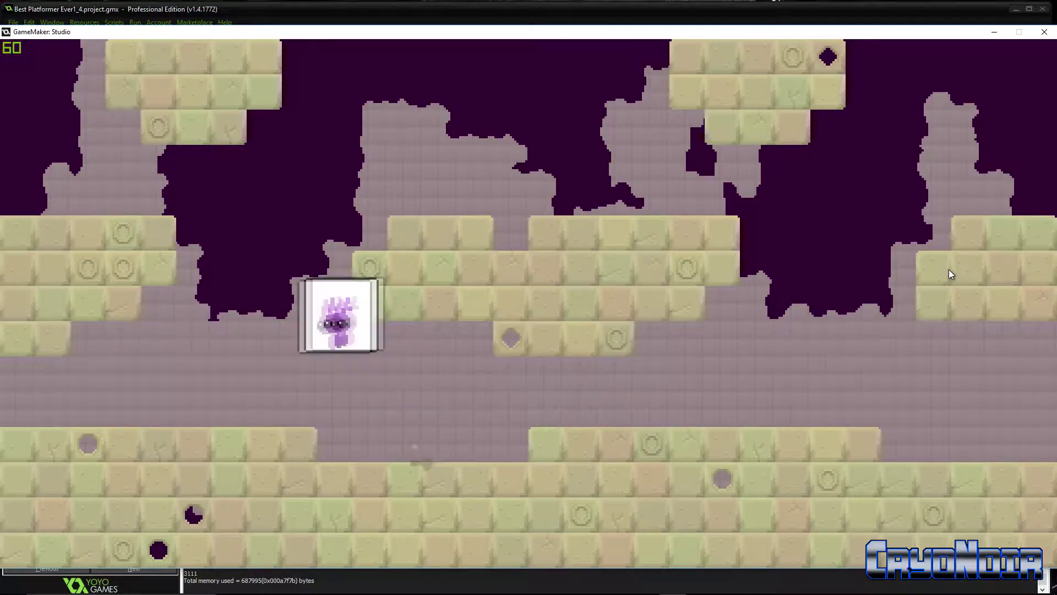
pyautogui.press('Left')
pyautogui.press('Up')
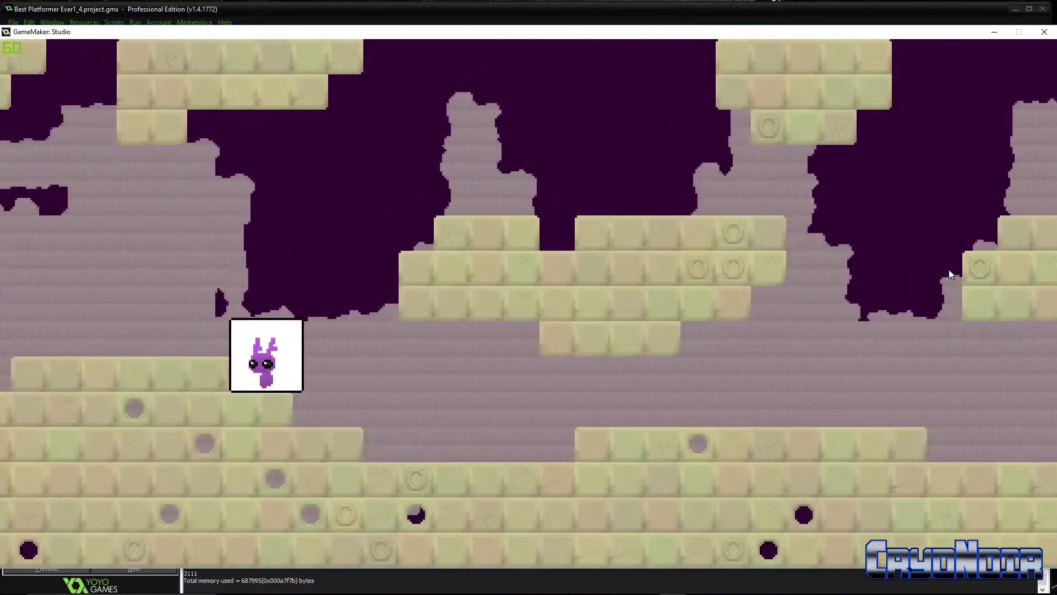
pyautogui.press('Up')
pyautogui.press('Up')
pyautogui.press('Right')
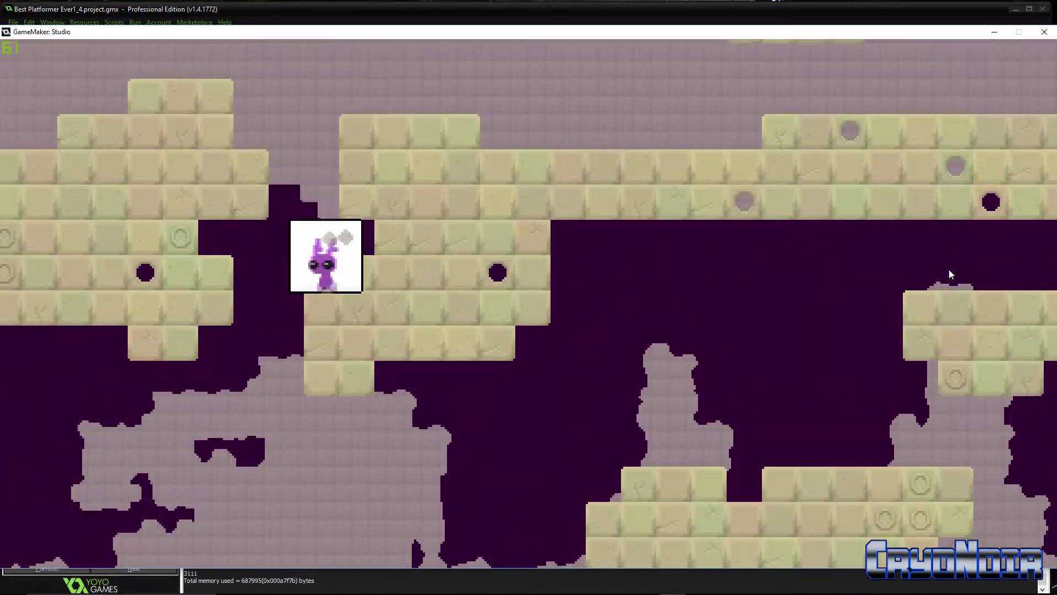
pyautogui.press('Up')
pyautogui.press('Right')
pyautogui.press('Up')
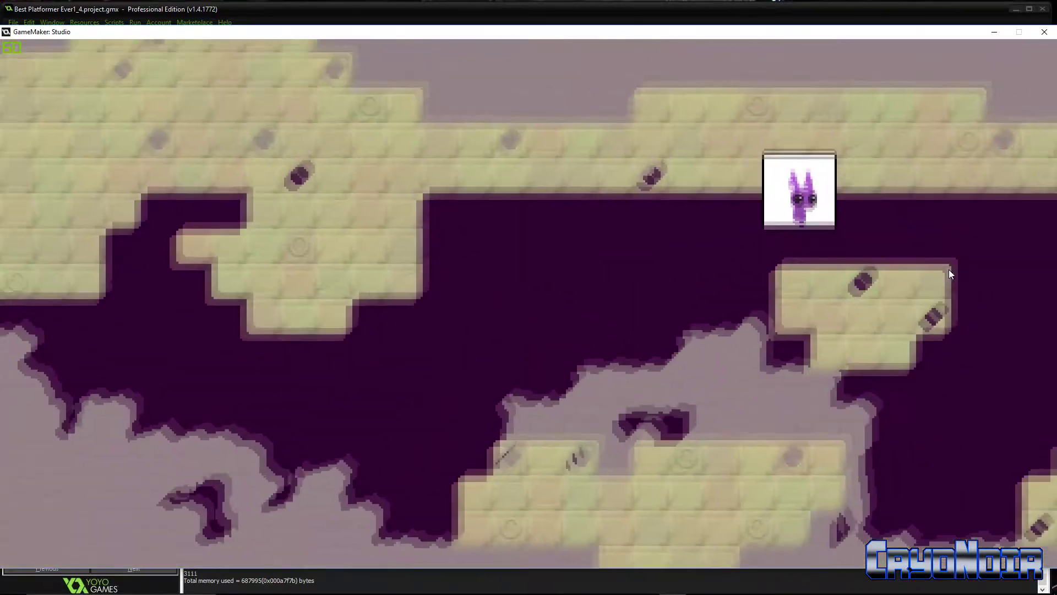
pyautogui.press('Left')
pyautogui.press('Up')
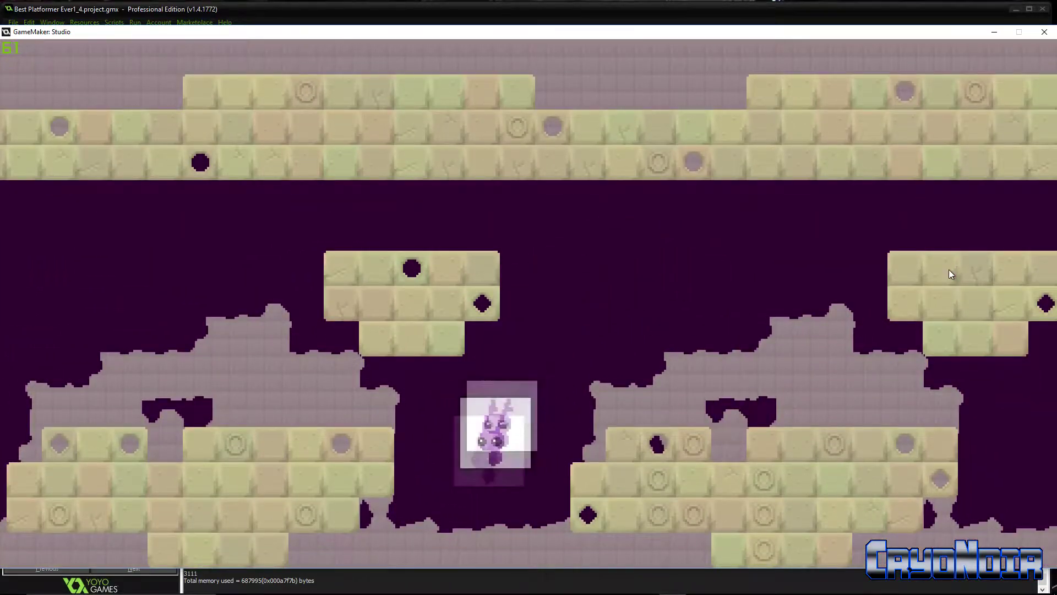
pyautogui.press('Up')
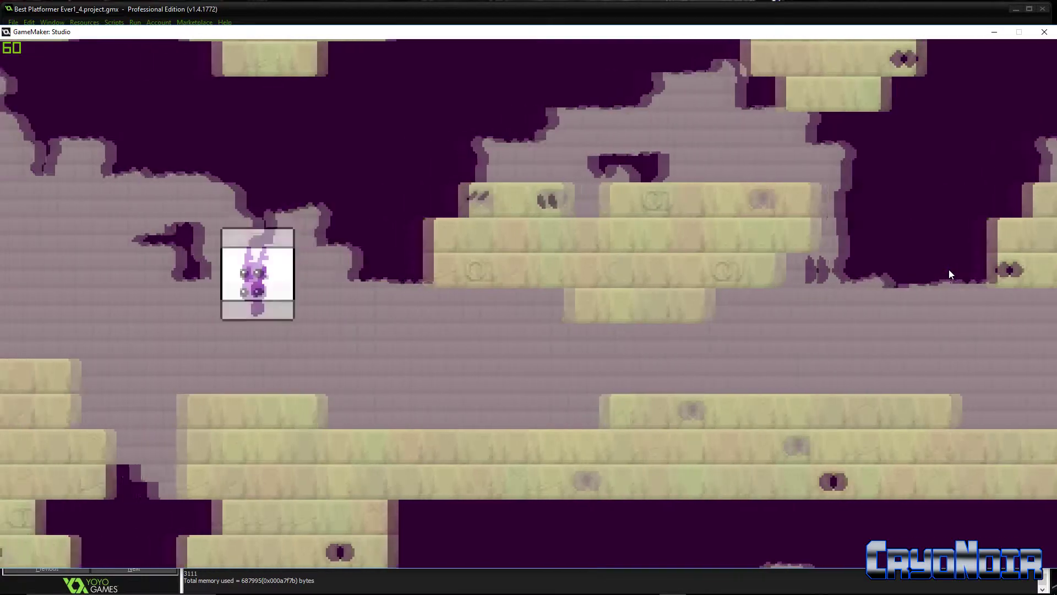
pyautogui.press('Left')
pyautogui.press('Right')
pyautogui.press('Left')
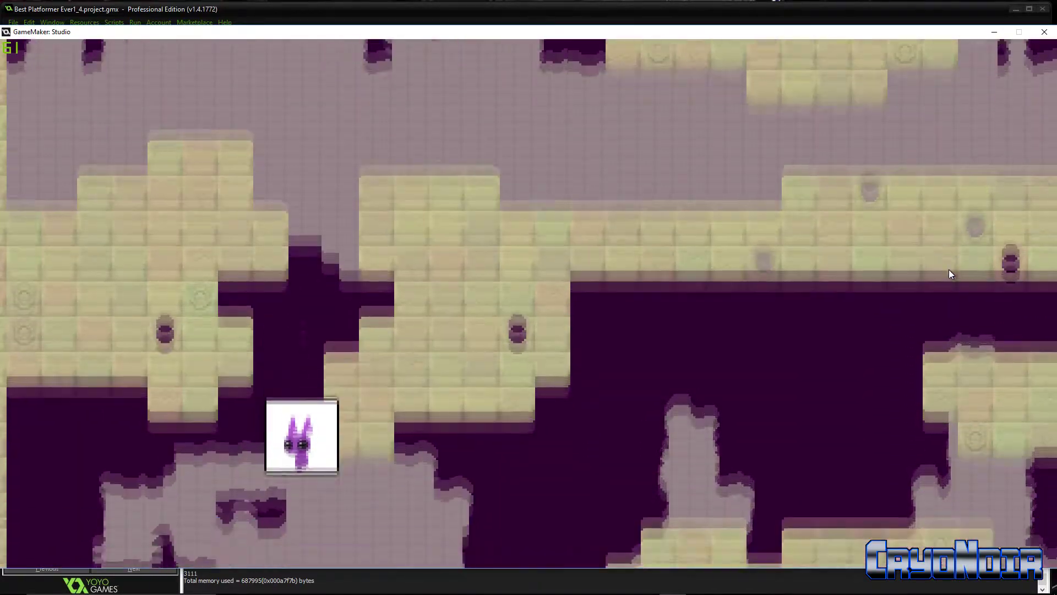
pyautogui.press('Right')
pyautogui.press('Up')
pyautogui.press('Up')
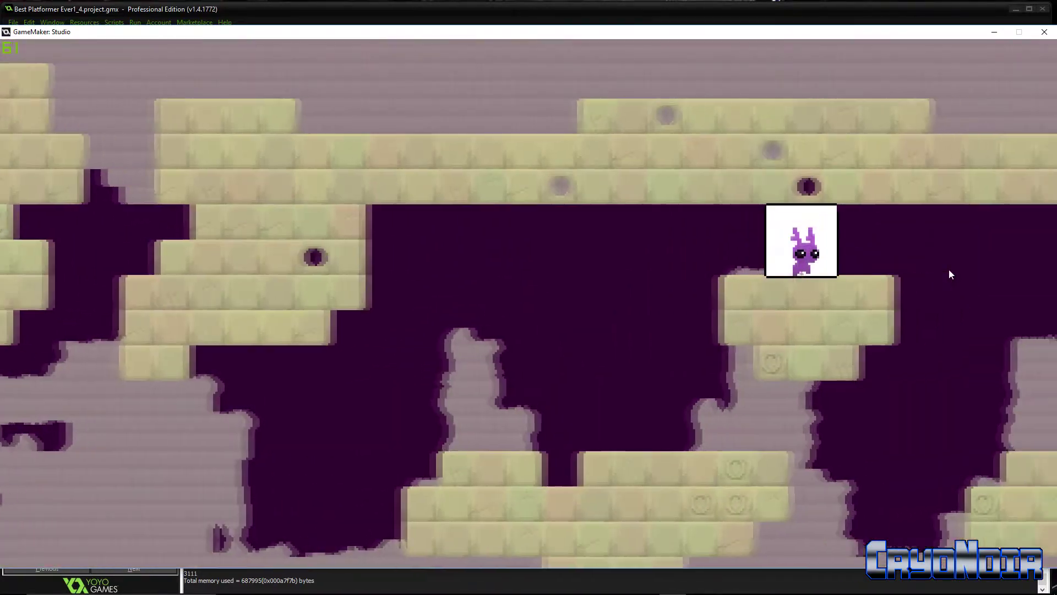
pyautogui.press('Up')
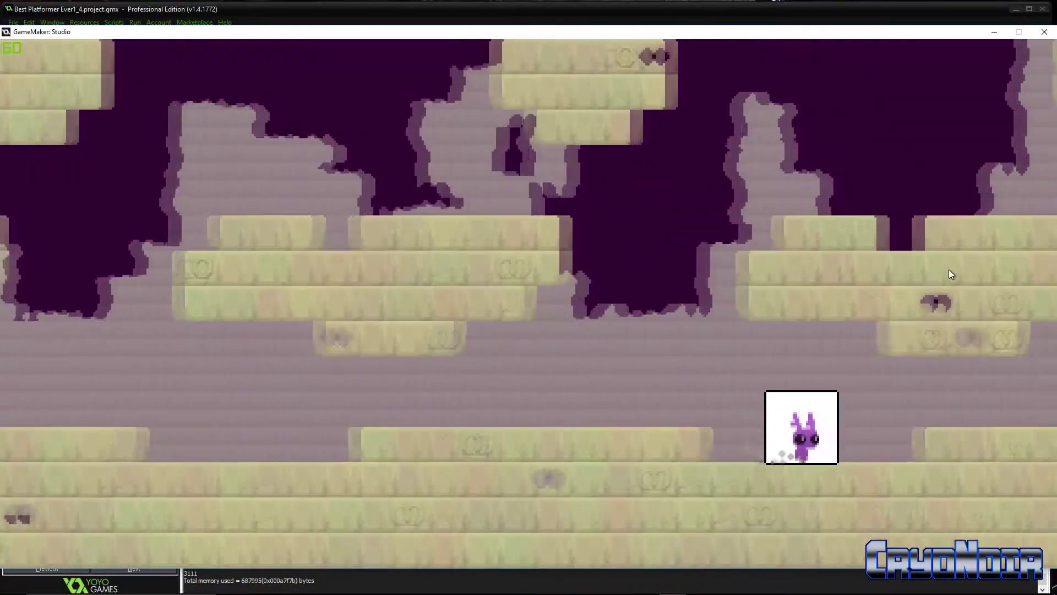
pyautogui.press('Up')
pyautogui.press('Left')
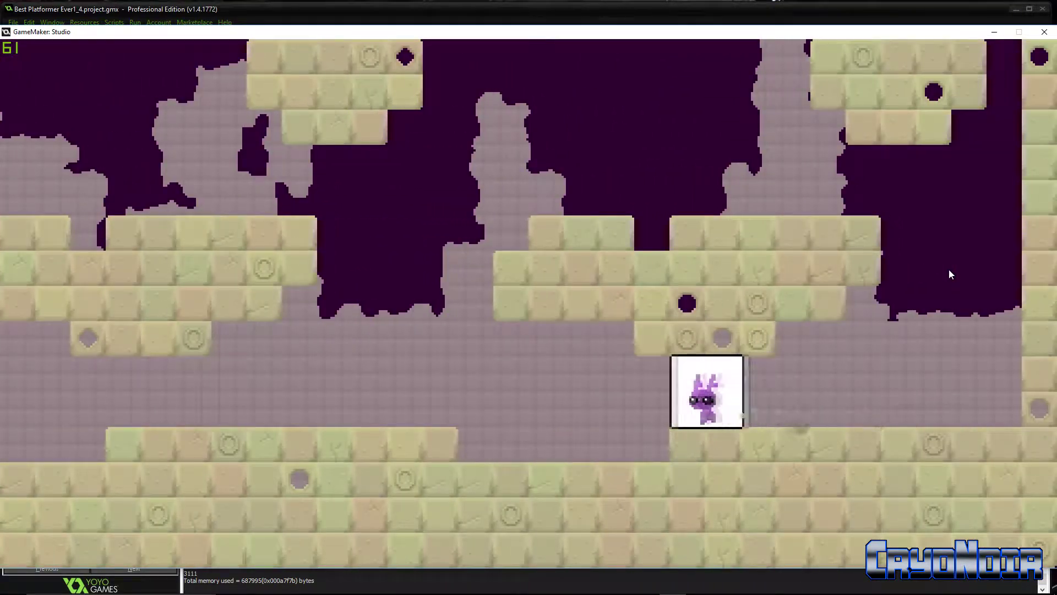
pyautogui.press('Up')
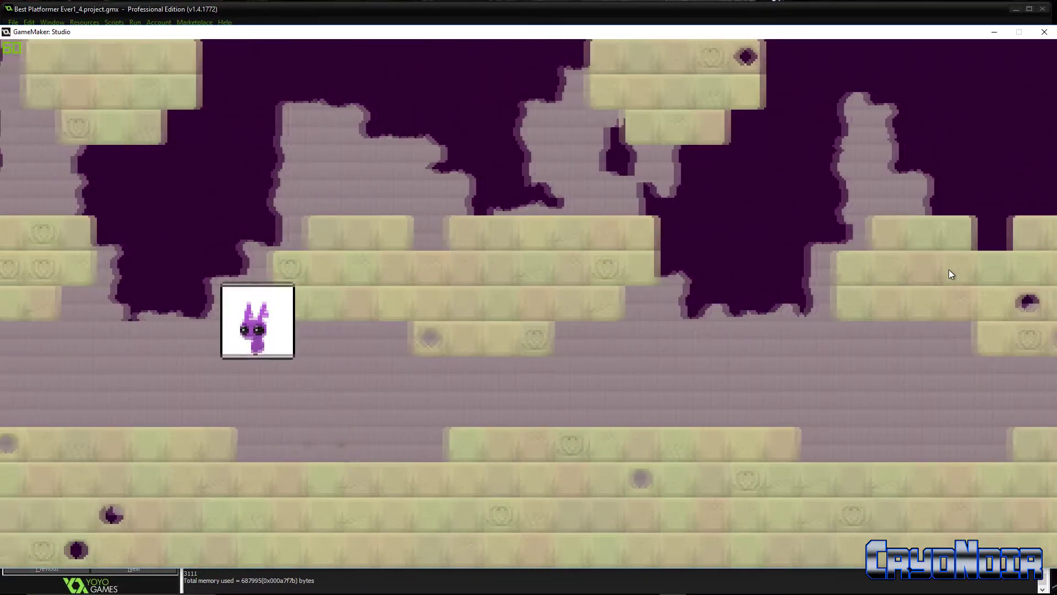
pyautogui.press('Up')
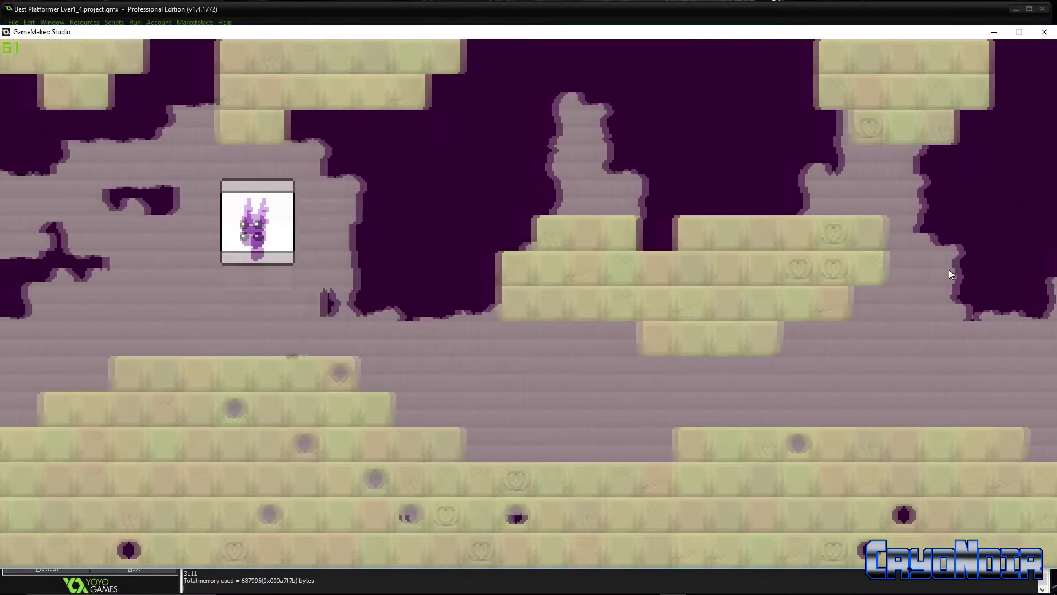
pyautogui.press('Up')
pyautogui.press('Right')
pyautogui.press('Up')
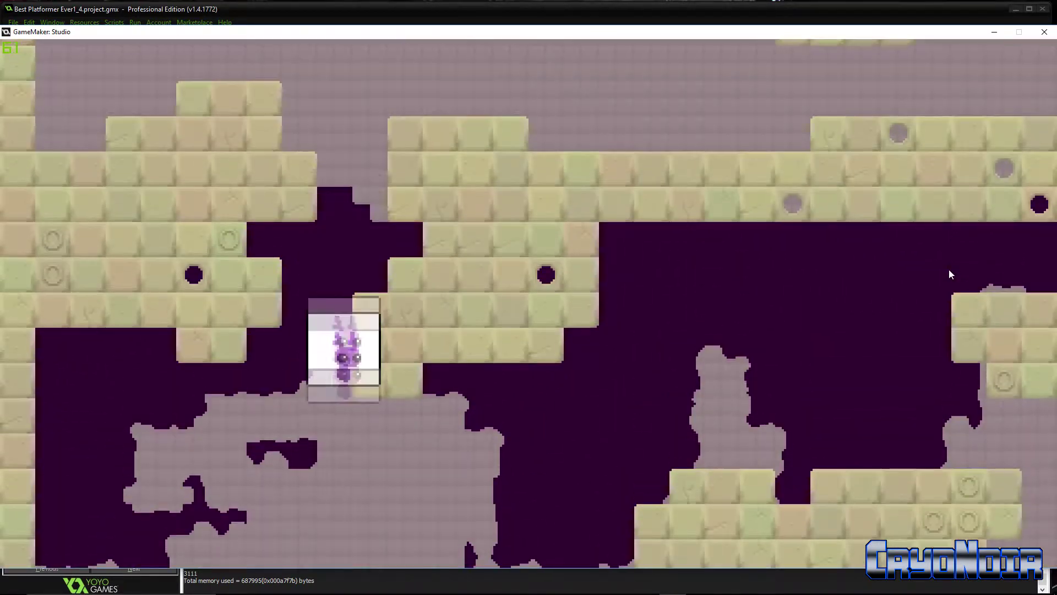
pyautogui.press('Up')
pyautogui.press('Up')
pyautogui.press('Right')
pyautogui.press('Up')
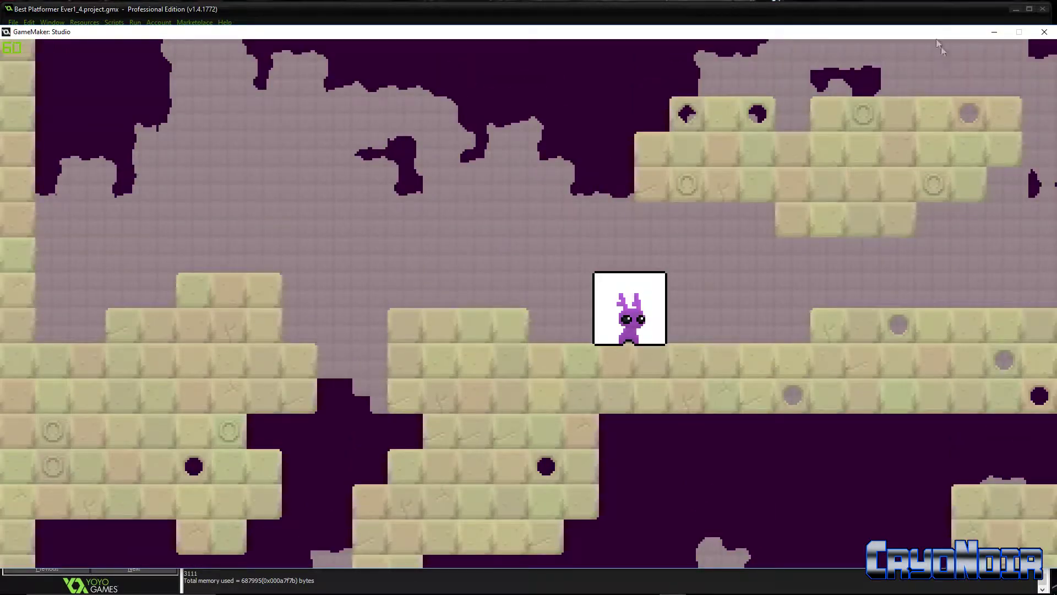
# Close the running game, minimise GameMaker and switch to the walk frames image in GIMP
pyautogui.click(1039, 35)
pyautogui.click(1016, 13)
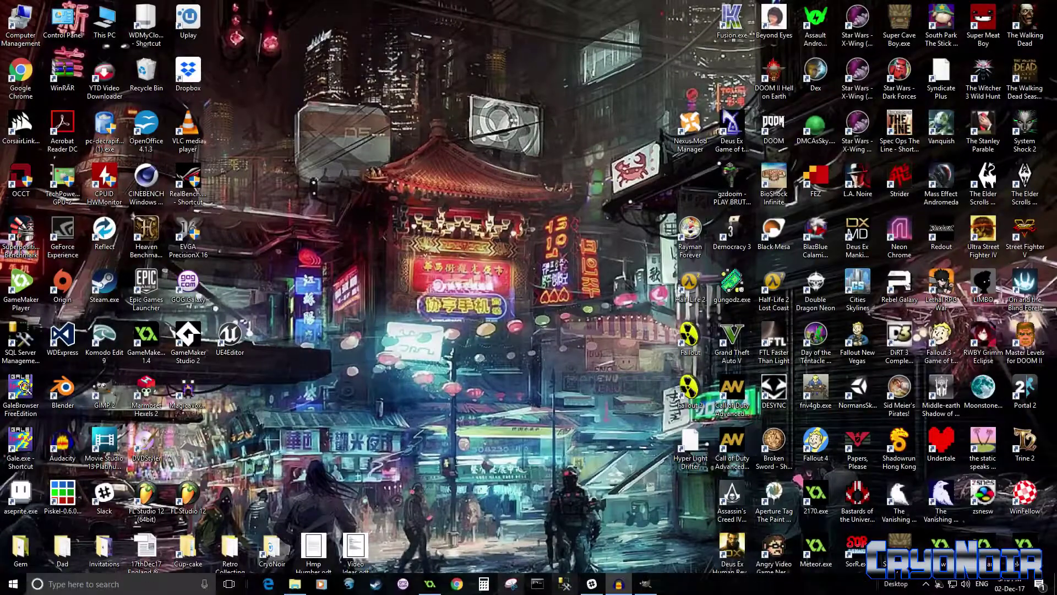
pyautogui.click(647, 585)
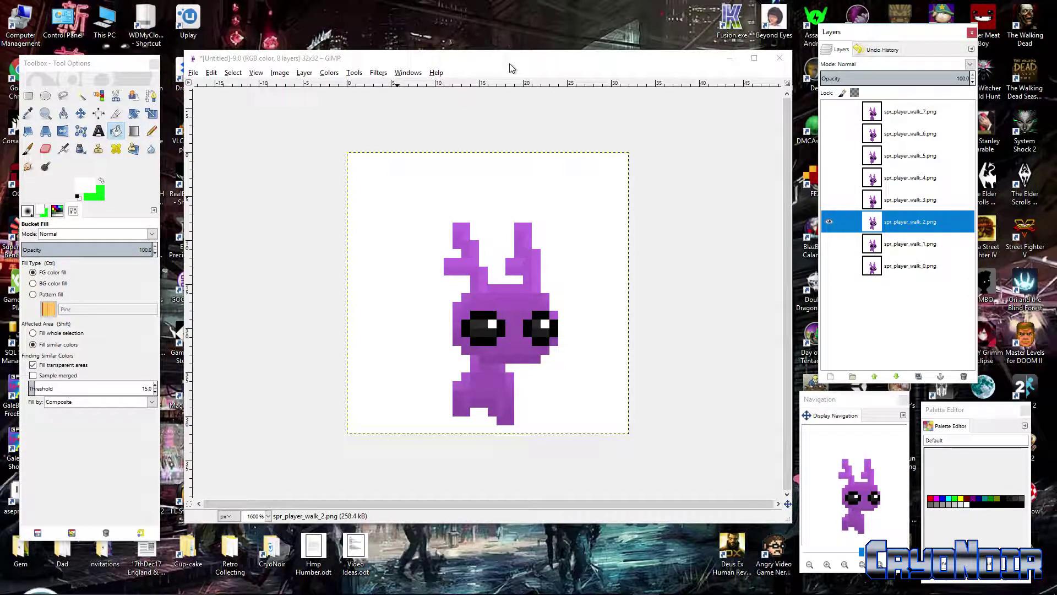
# Make spr_player_walk_0.png the active layer and show it in place of spr_player_walk_2.png
pyautogui.click(923, 269)
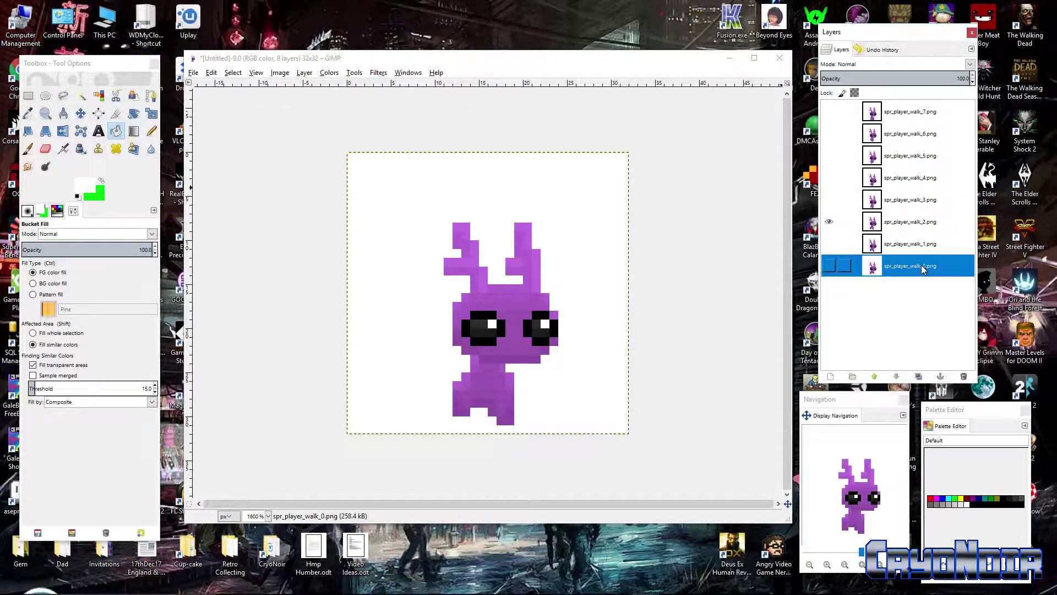
pyautogui.click(836, 223)
pyautogui.click(828, 267)
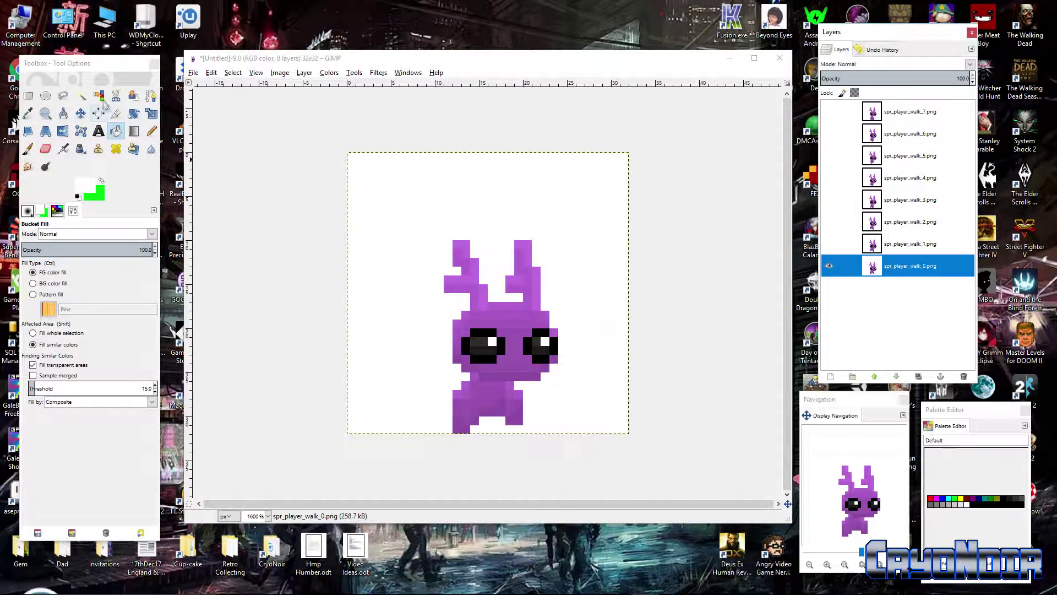
# Select the white background of spr_player_walk_0.png with Fuzzy Select and briefly compare the selection outline with the following frames
pyautogui.click(81, 95)
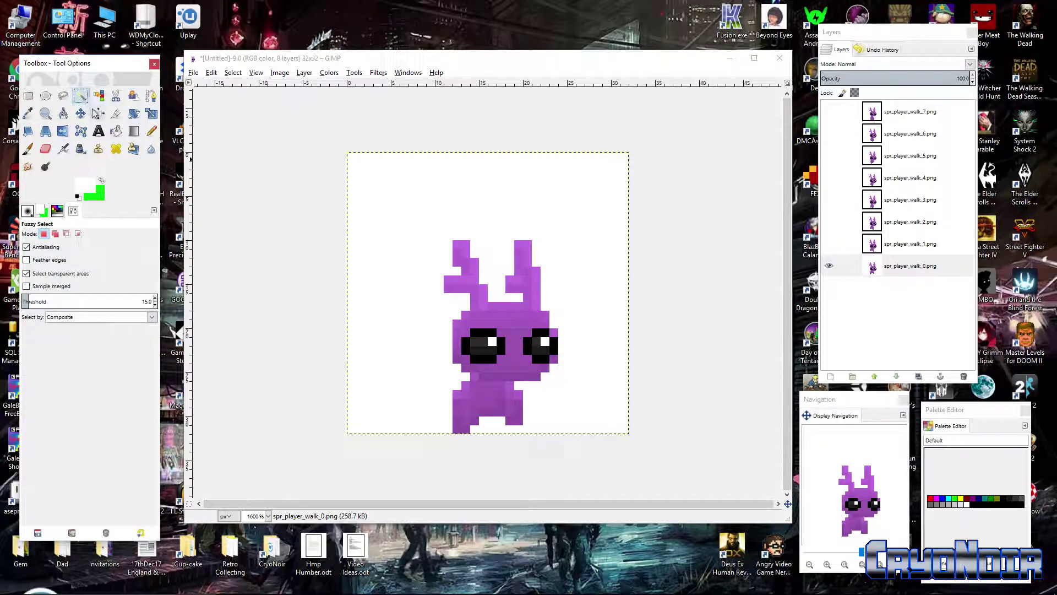
pyautogui.click(587, 209)
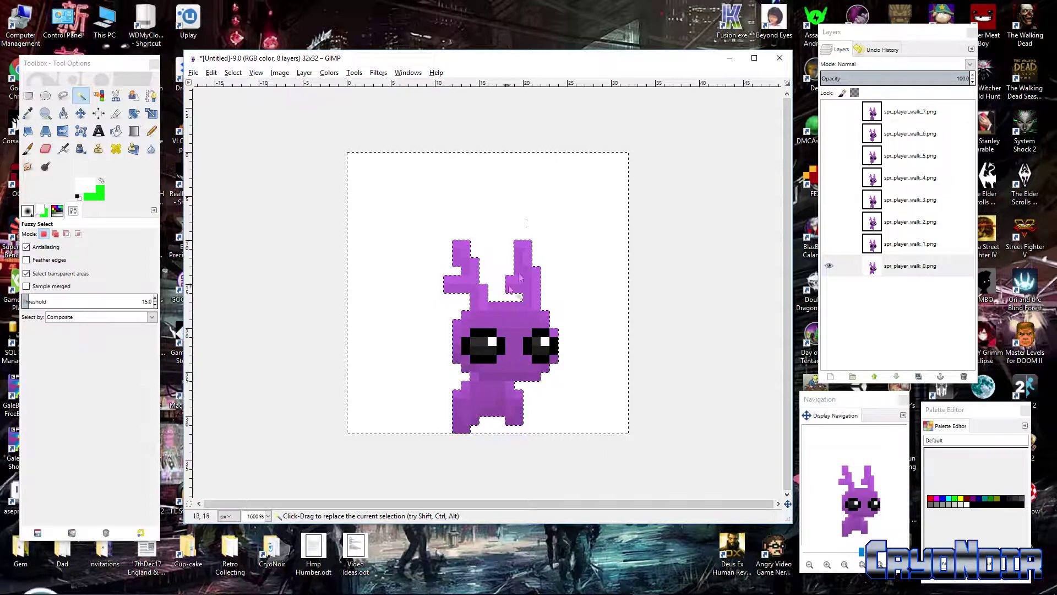
pyautogui.click(830, 244)
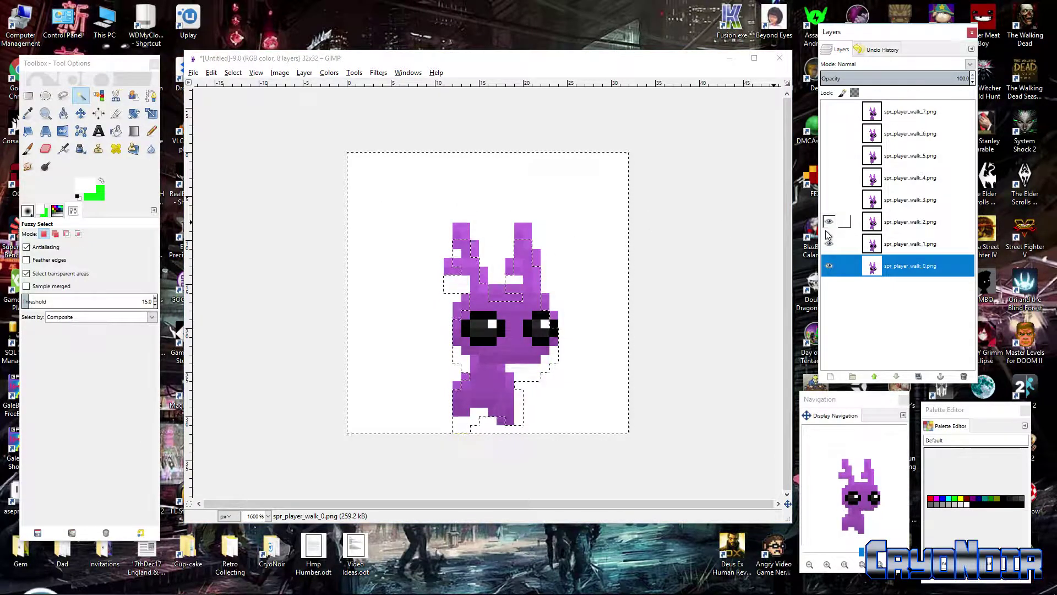
pyautogui.click(829, 244)
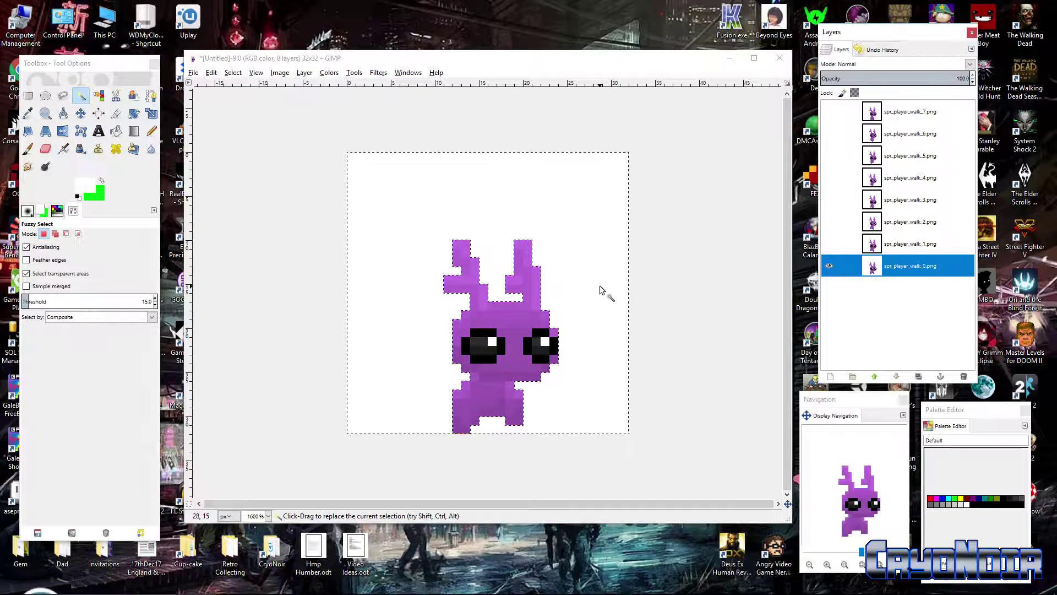
# Cut the selected white background out of spr_player_walk_0.png and clear the selection
pyautogui.hotkey('ctrl', 'x')
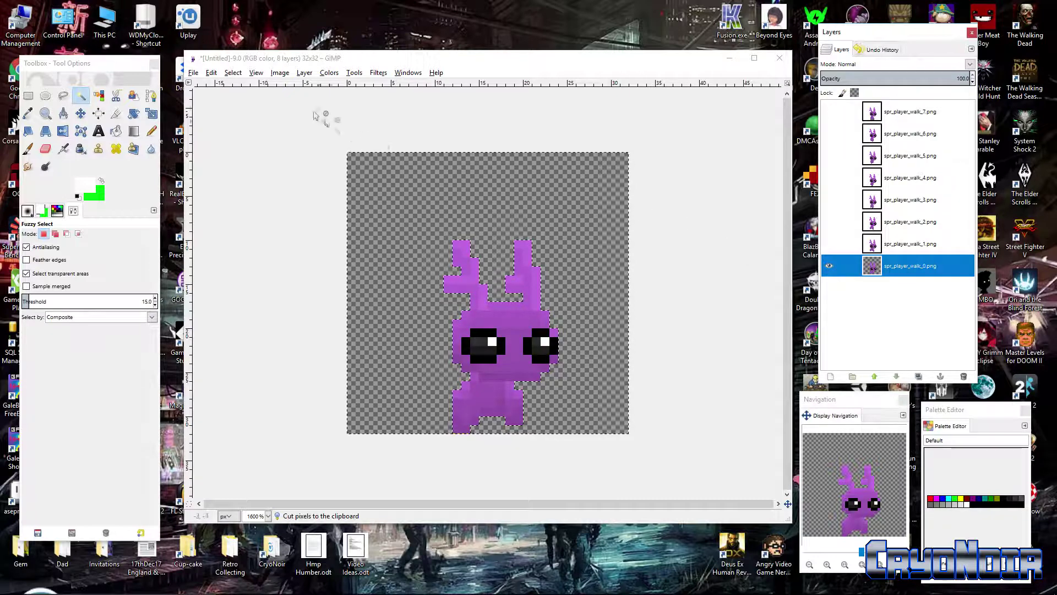
pyautogui.click(233, 72)
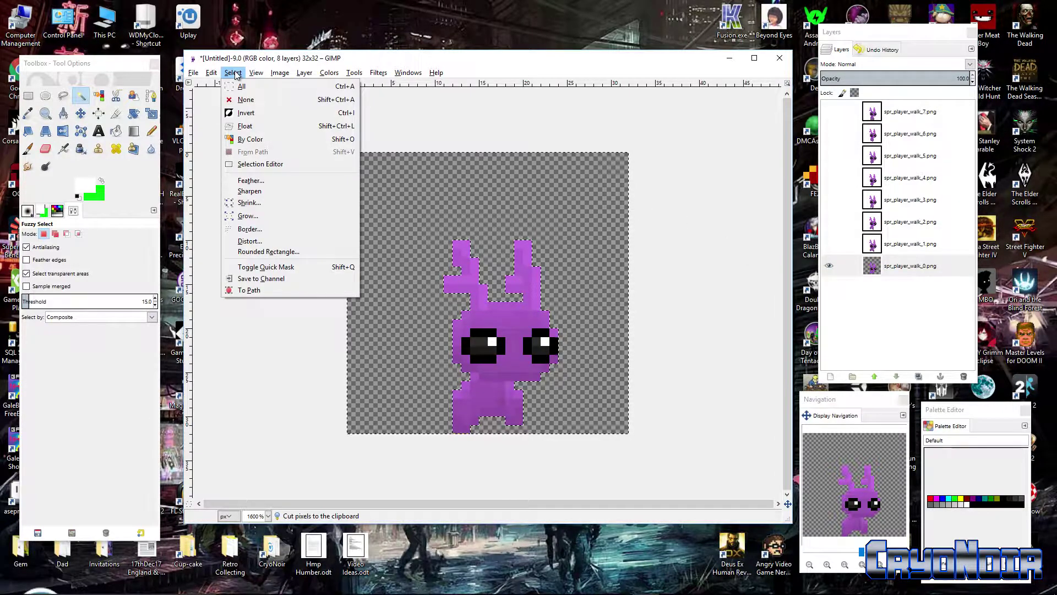
pyautogui.click(247, 100)
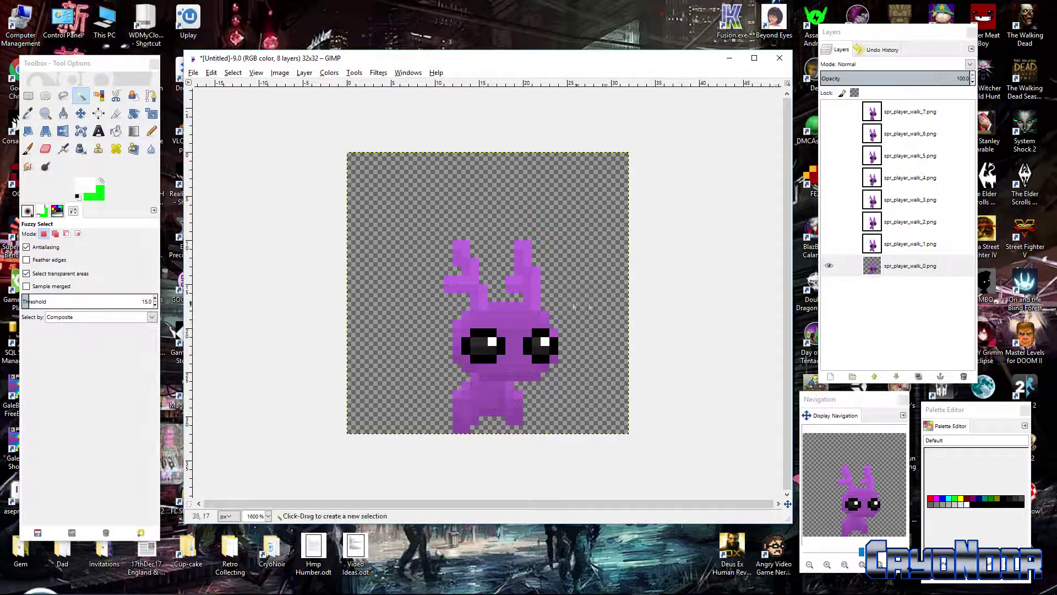
# Make spr_player_walk_1.png the active layer and show it, toggling its visibility to compare it with the frame beneath
pyautogui.click(909, 243)
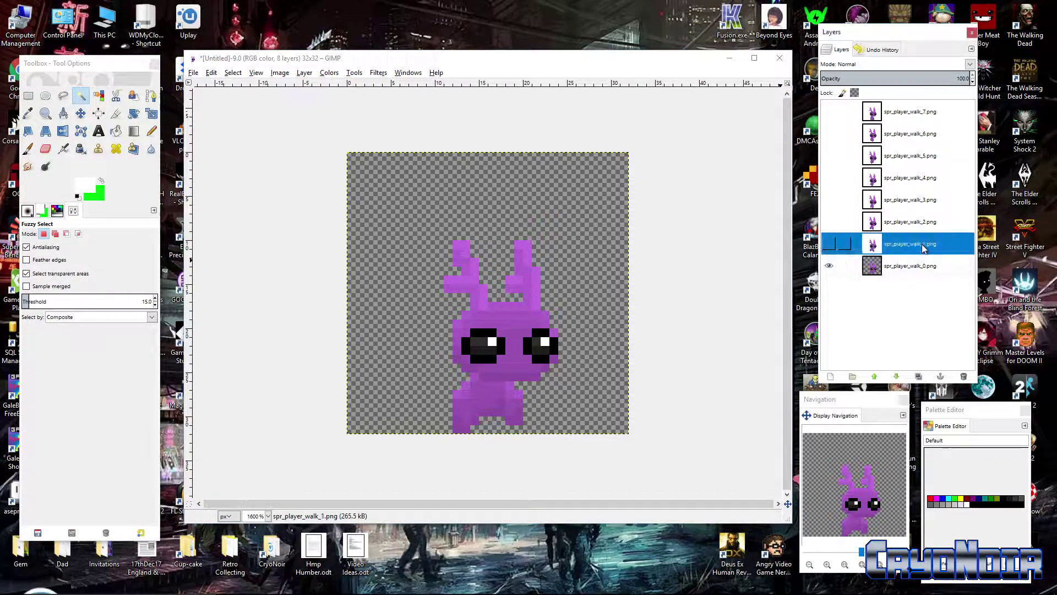
pyautogui.click(829, 243)
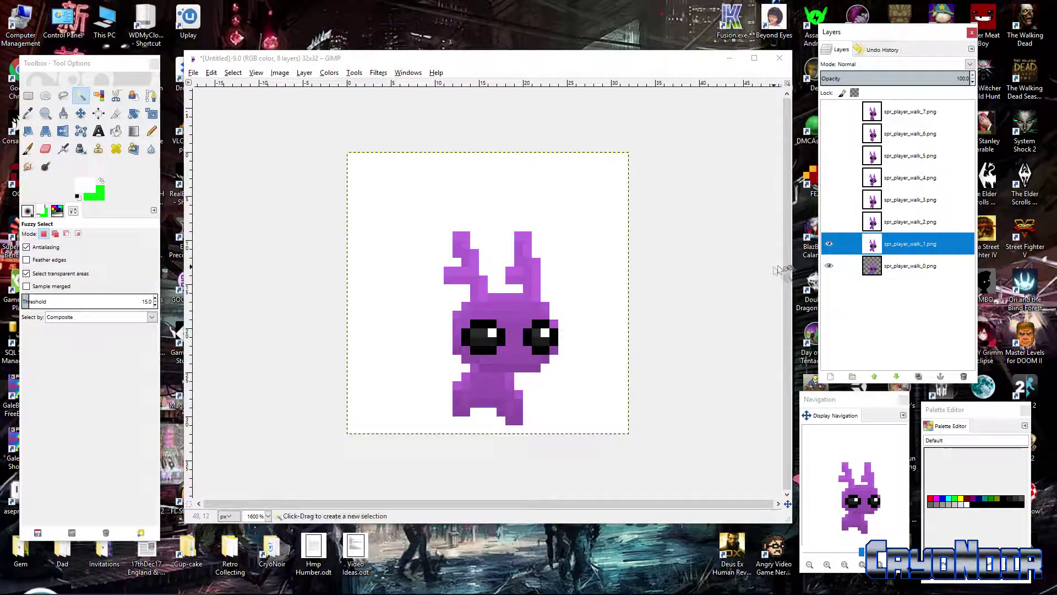
pyautogui.click(829, 245)
pyautogui.click(829, 245)
pyautogui.click(830, 245)
pyautogui.click(829, 246)
pyautogui.click(829, 246)
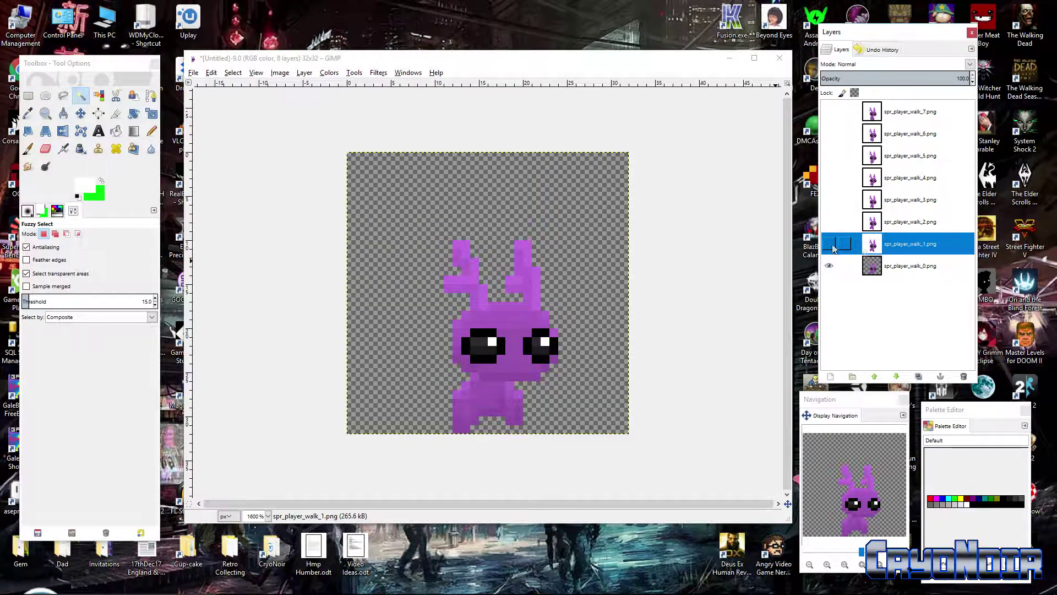
pyautogui.click(829, 245)
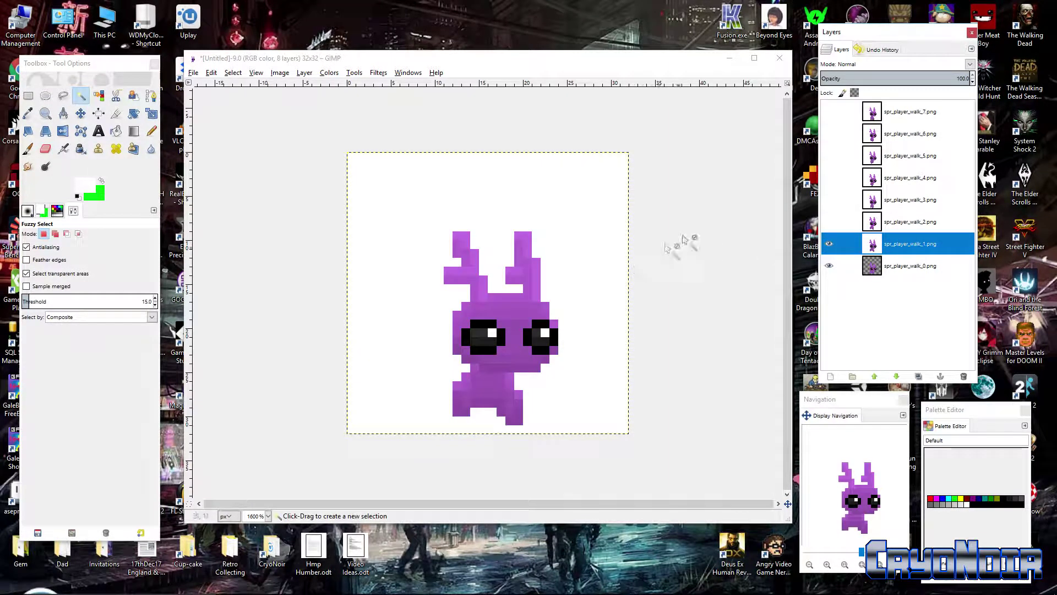
# Select the white background of spr_player_walk_1.png with Fuzzy Select and cut it out
pyautogui.click(81, 96)
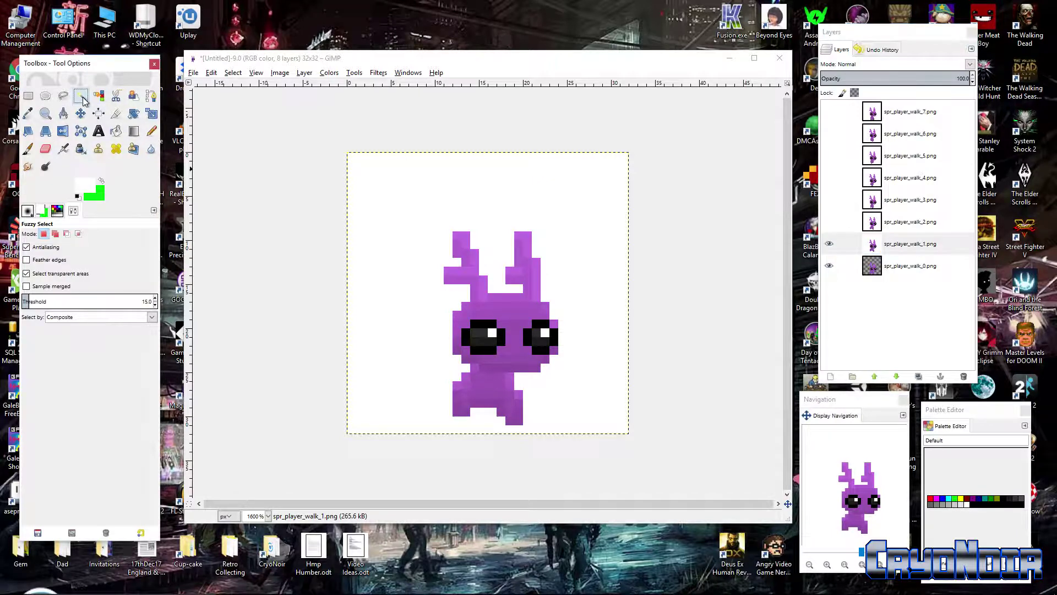
pyautogui.click(564, 207)
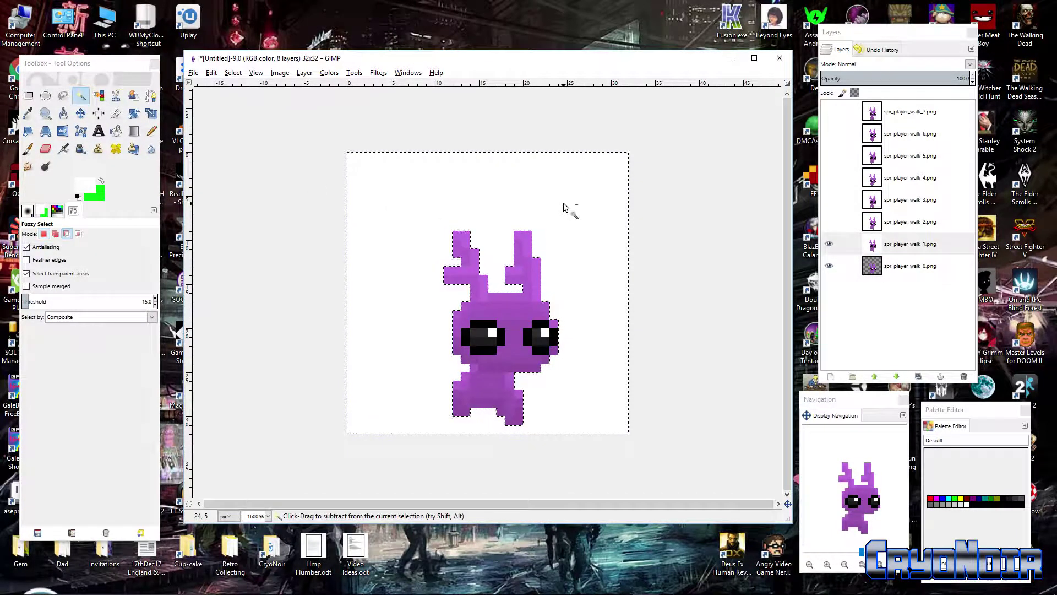
pyautogui.hotkey('ctrl', 'x')
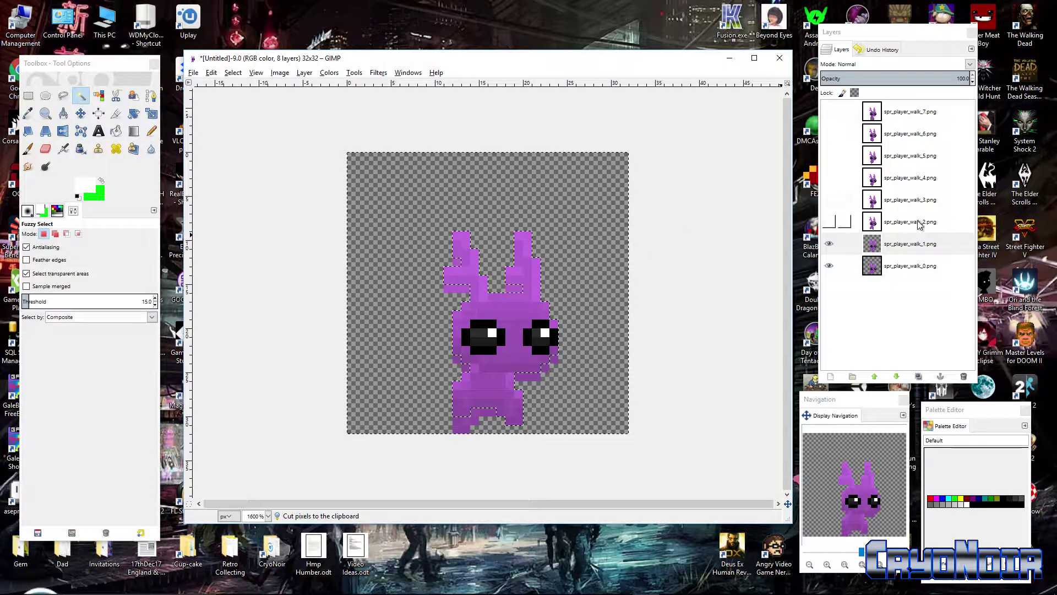
# Show spr_player_walk_2.png and spr_player_walk_3.png one at a time, and cut the fuzzy-selected white background out of each
pyautogui.click(918, 222)
pyautogui.click(829, 221)
pyautogui.hotkey('ctrl', 'x')
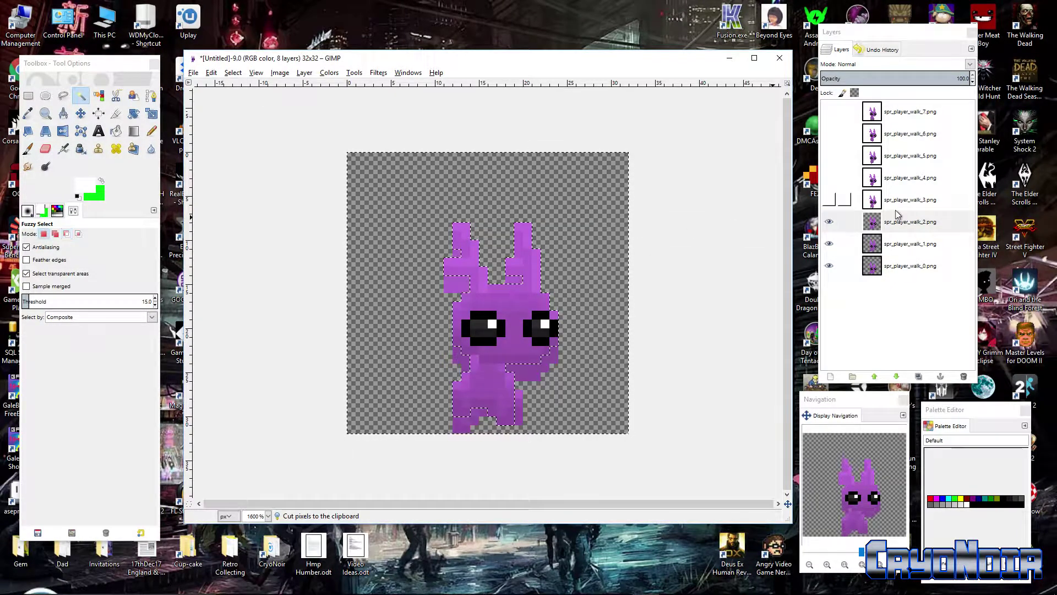
pyautogui.click(910, 199)
pyautogui.click(829, 199)
pyautogui.click(606, 224)
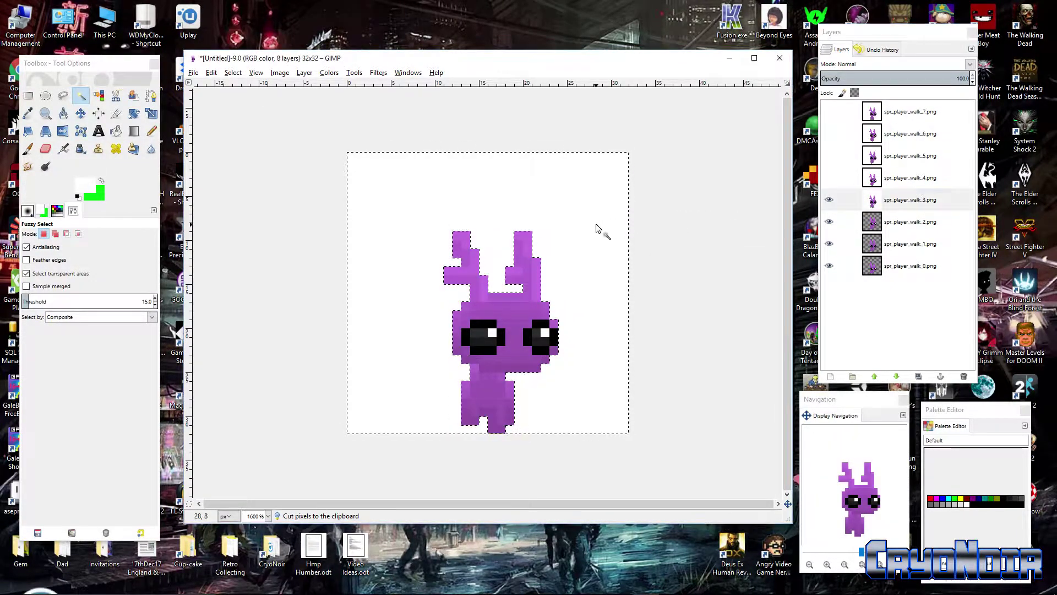
pyautogui.hotkey('ctrl', 'x')
# Show spr_player_walk_4.png and spr_player_walk_5.png one at a time, and cut the fuzzy-selected white background out of each
pyautogui.click(931, 182)
pyautogui.click(828, 177)
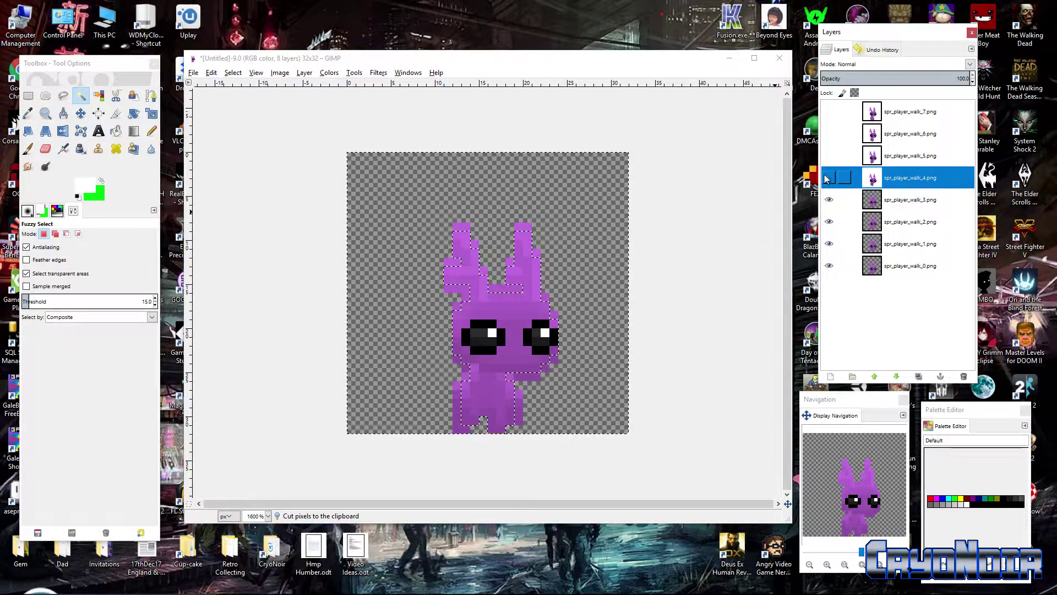
pyautogui.click(599, 218)
pyautogui.hotkey('ctrl', 'x')
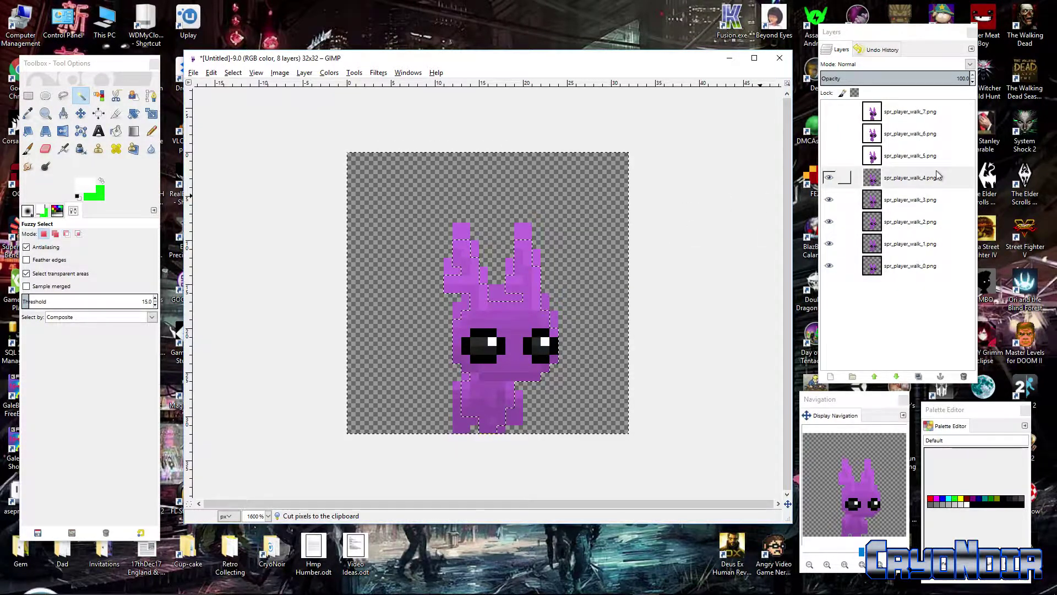
pyautogui.click(910, 155)
pyautogui.click(829, 155)
pyautogui.click(590, 223)
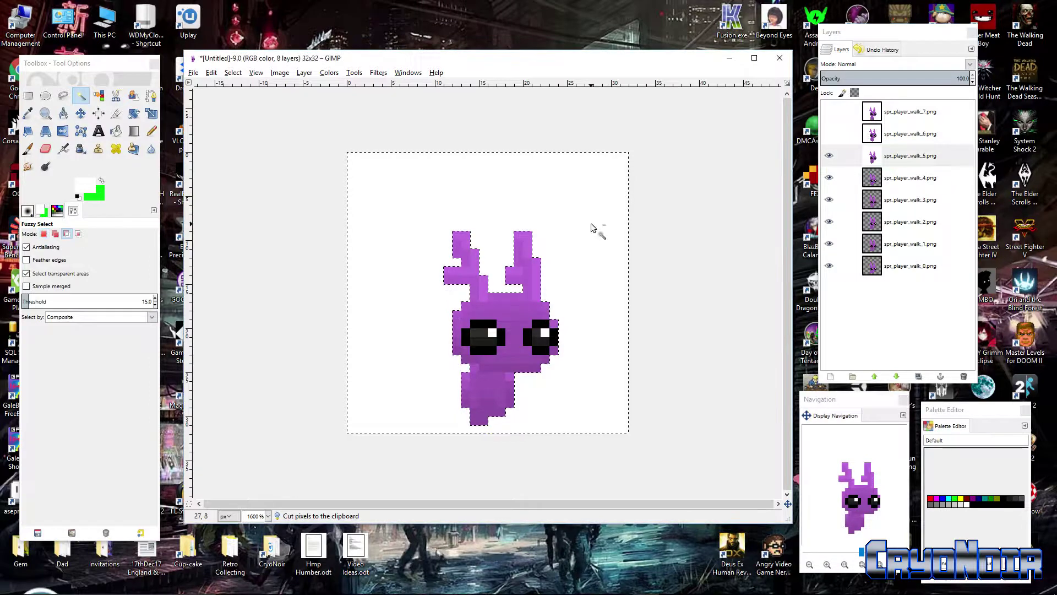
pyautogui.hotkey('ctrl', 'x')
# Show spr_player_walk_6.png and spr_player_walk_7.png one at a time, and cut the fuzzy-selected white background out of each
pyautogui.click(845, 134)
pyautogui.click(829, 133)
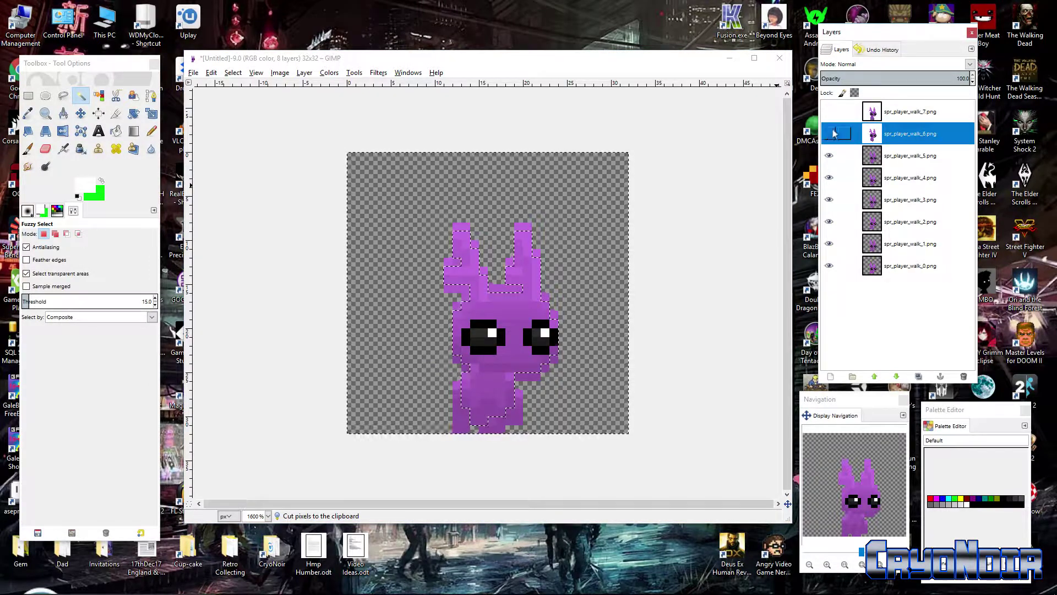
pyautogui.click(600, 220)
pyautogui.hotkey('ctrl', 'x')
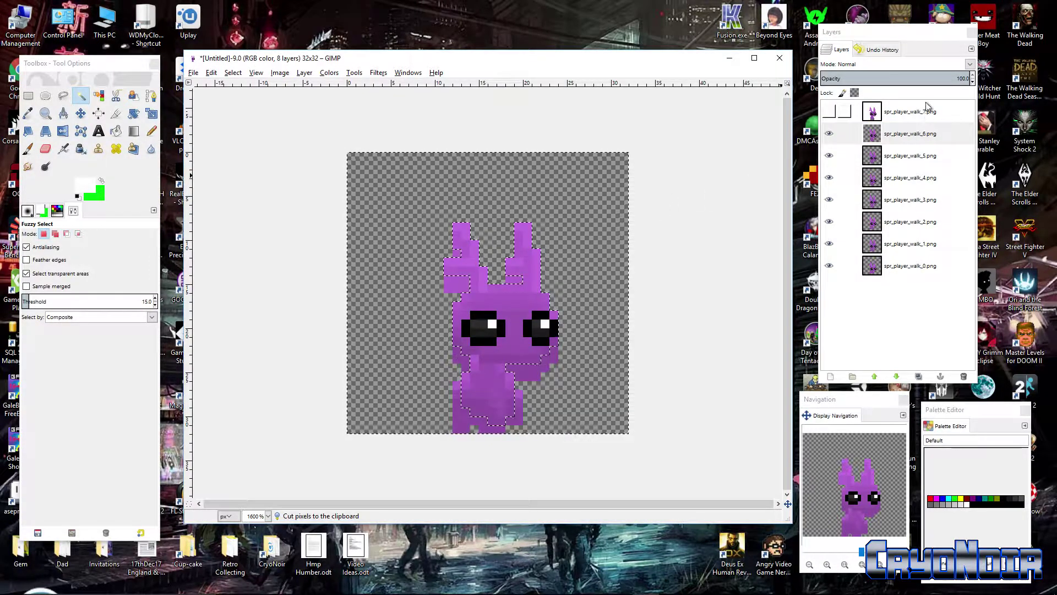
pyautogui.click(909, 111)
pyautogui.click(828, 111)
pyautogui.click(578, 208)
pyautogui.hotkey('ctrl', 'x')
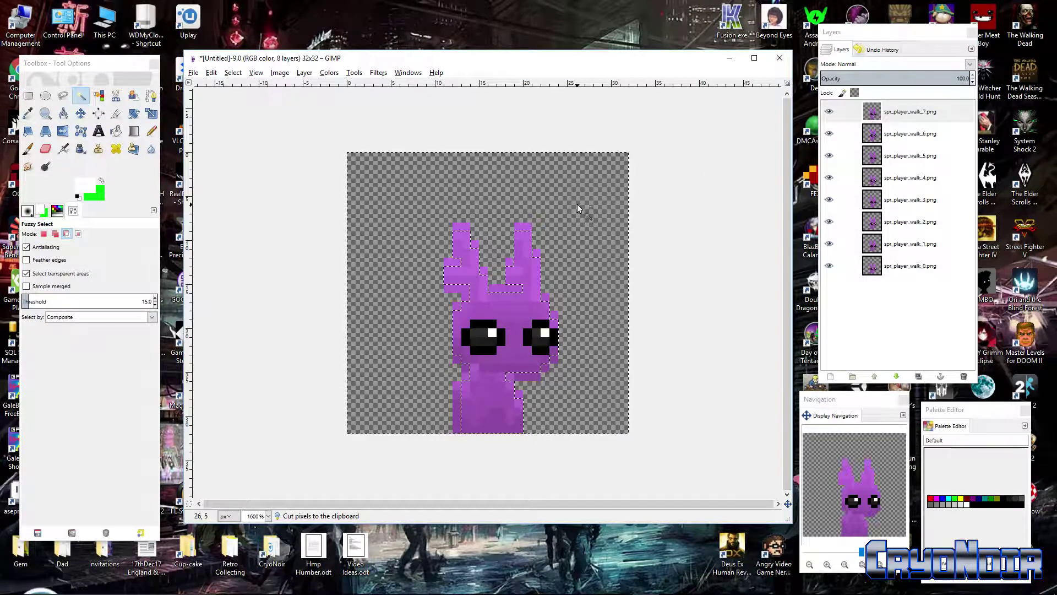
# Clear the remaining selection with spr_player_walk_7.png as the active layer
pyautogui.click(910, 111)
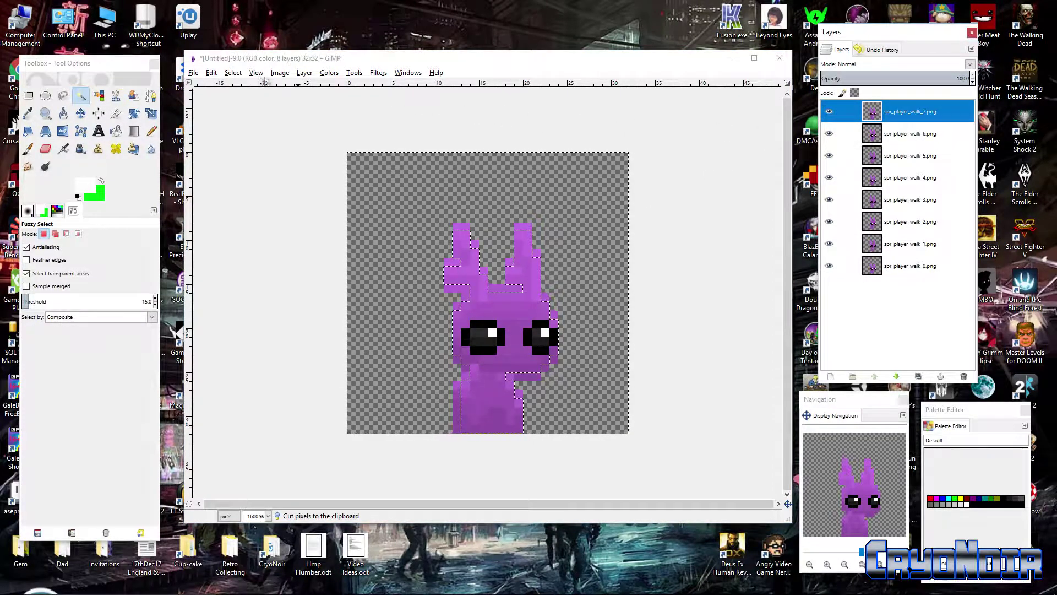
pyautogui.click(233, 72)
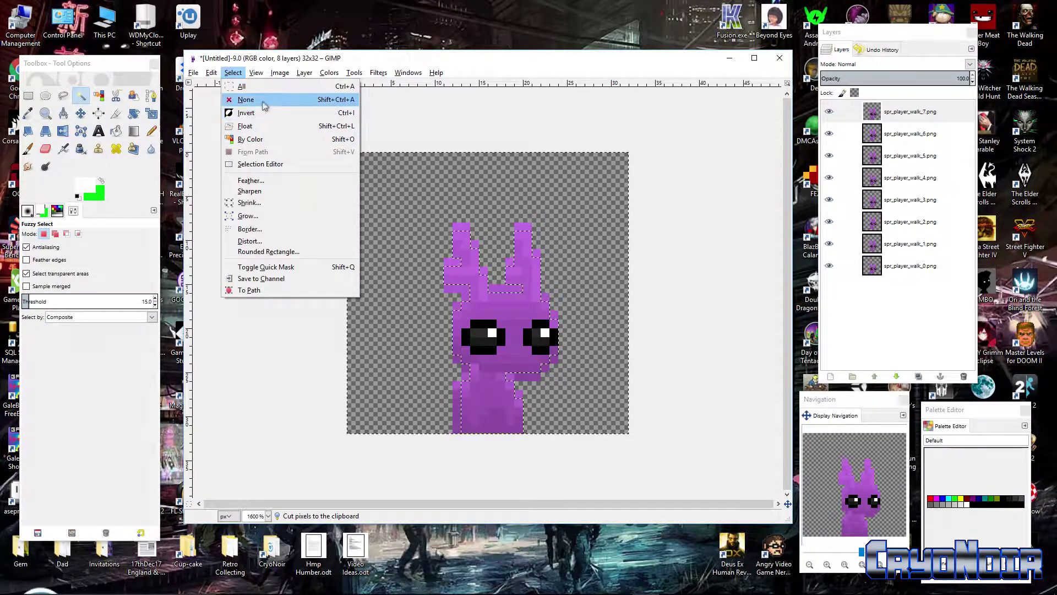
pyautogui.click(254, 100)
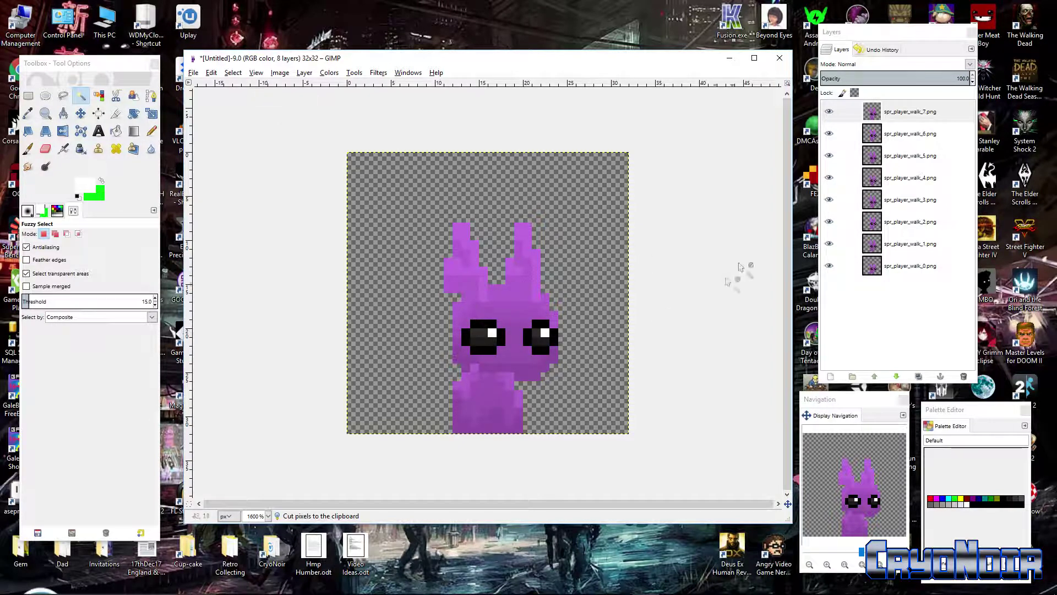
# Hide the layers spr_player_walk_1.png through spr_player_walk_7.png, leaving only spr_player_walk_0.png shown
pyautogui.click(829, 157)
pyautogui.click(830, 221)
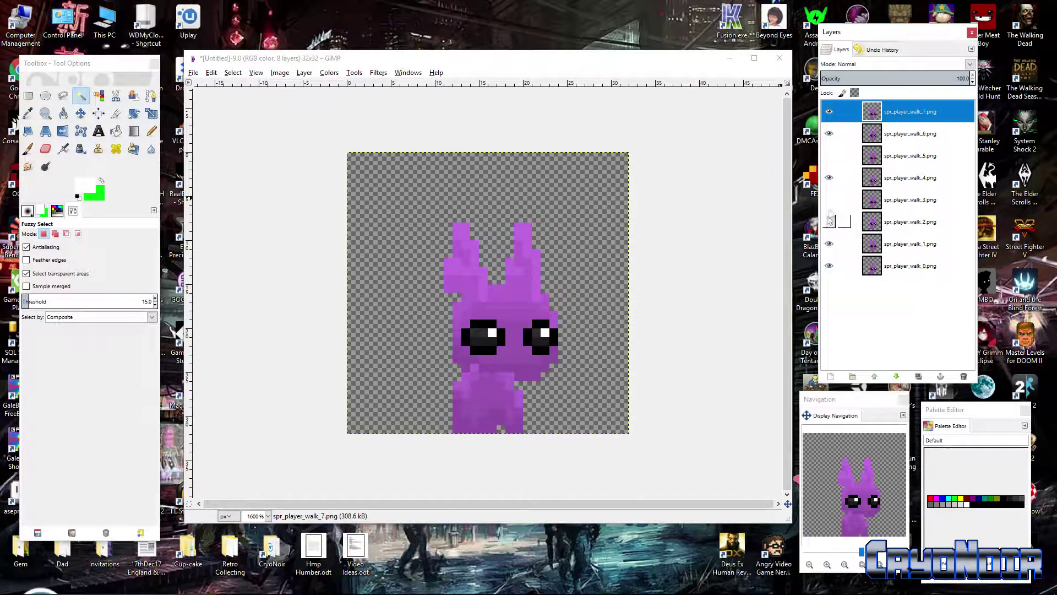
pyautogui.click(829, 178)
pyautogui.click(829, 156)
pyautogui.click(830, 134)
pyautogui.click(827, 178)
pyautogui.click(830, 222)
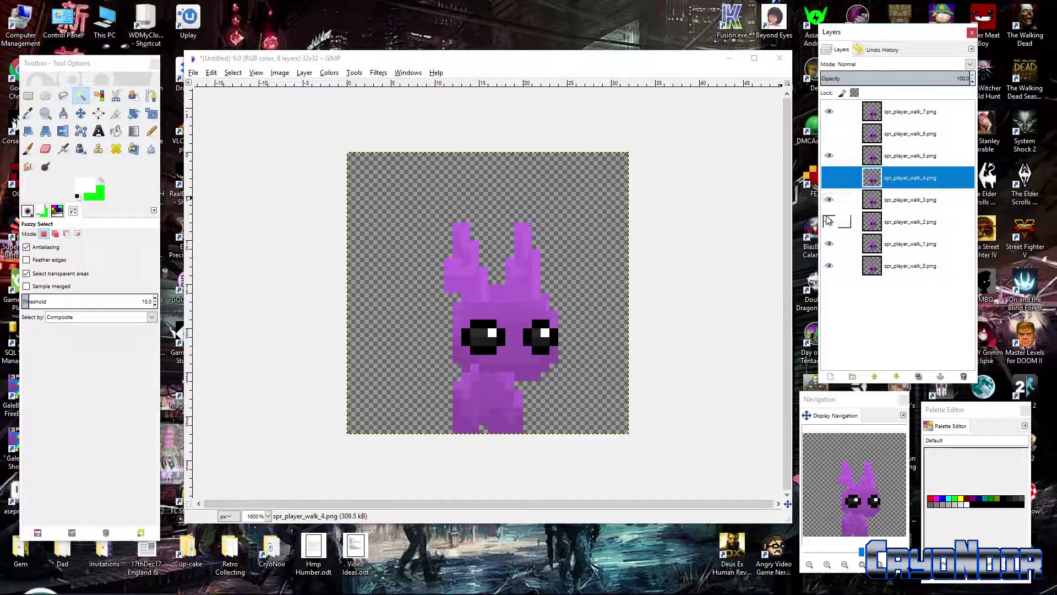
pyautogui.click(829, 155)
pyautogui.click(829, 111)
pyautogui.click(829, 221)
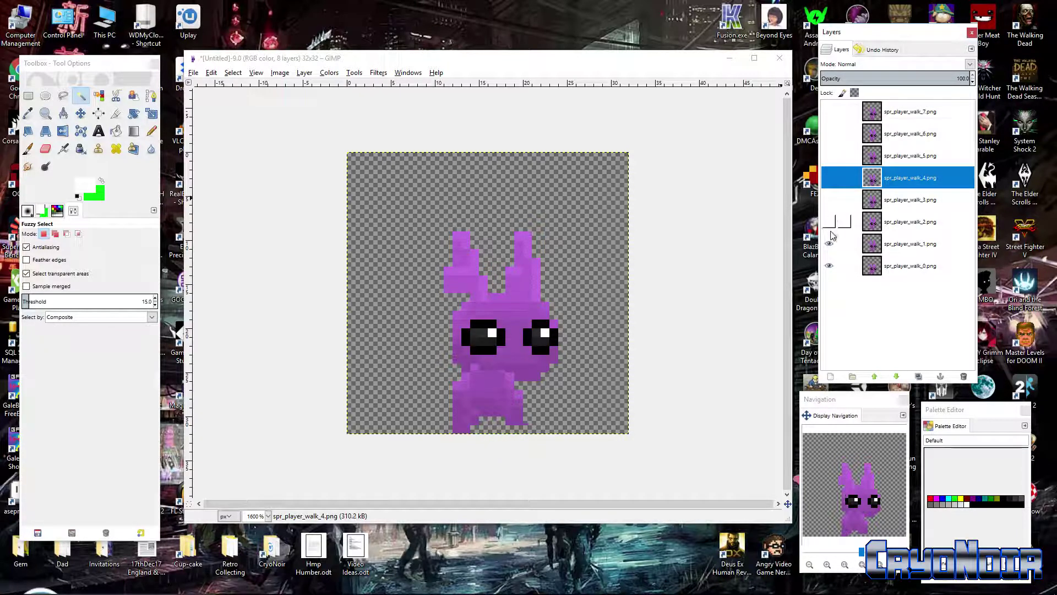
pyautogui.click(829, 244)
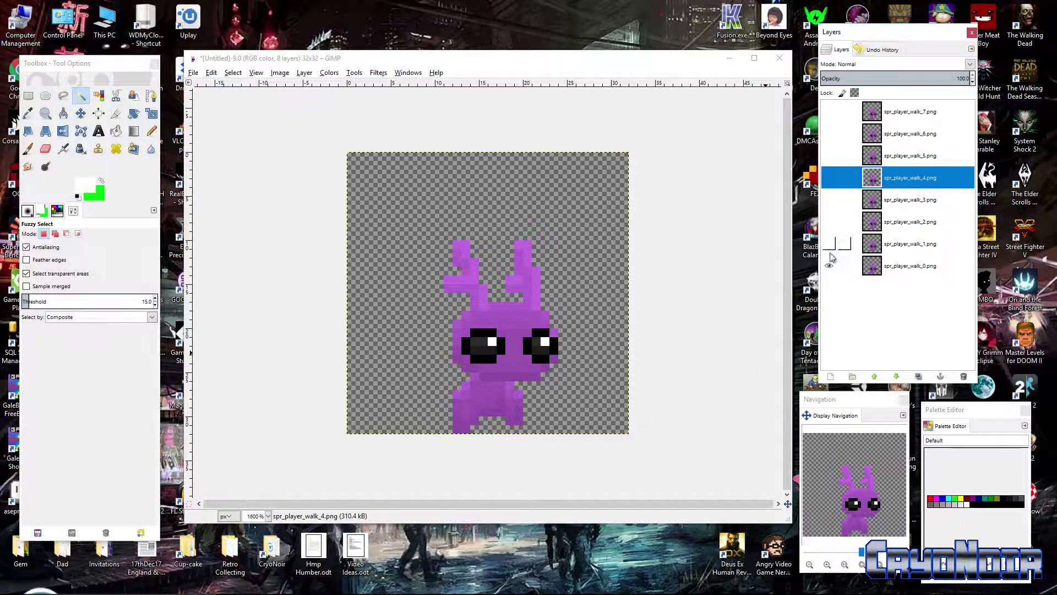
# Toggle the visibility of spr_player_walk_1.png and spr_player_walk_0.png repeatedly to examine how the transparent frames overlap
pyautogui.click(829, 250)
pyautogui.click(829, 250)
pyautogui.click(829, 250)
pyautogui.click(829, 250)
pyautogui.click(830, 250)
pyautogui.click(829, 250)
pyautogui.click(829, 250)
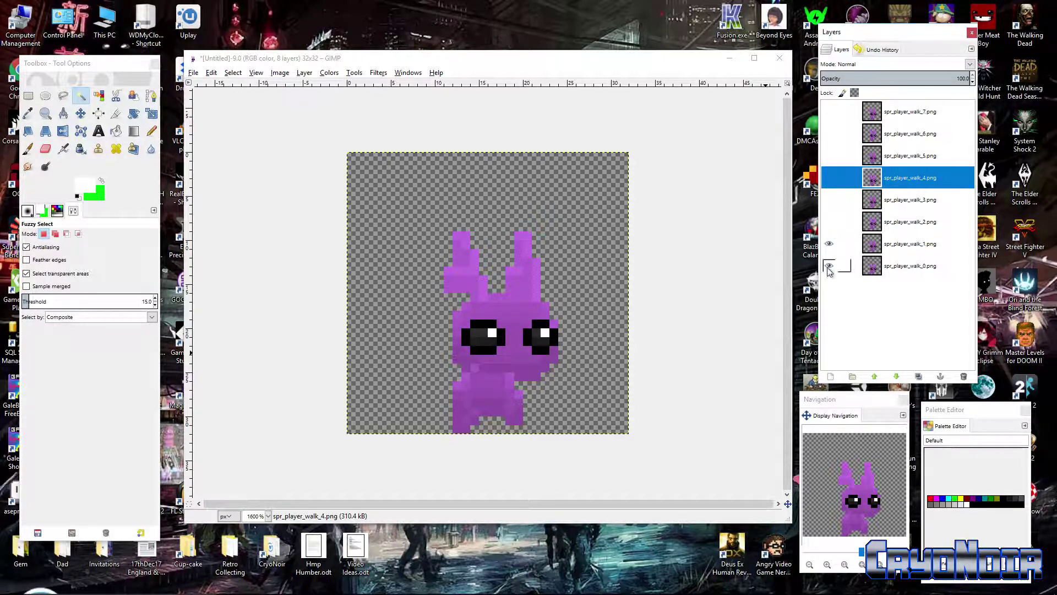
pyautogui.click(829, 268)
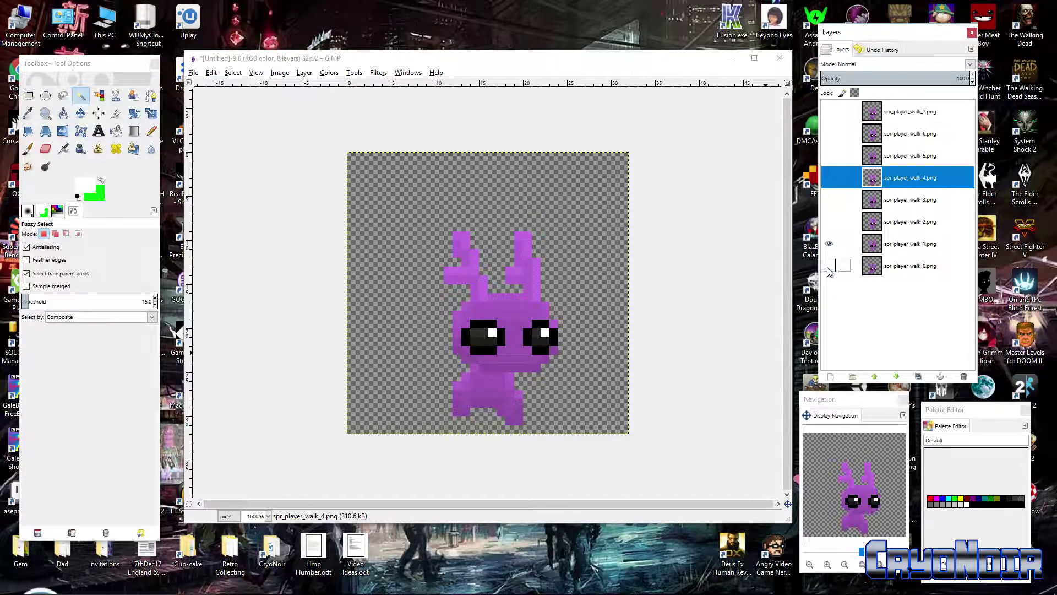
pyautogui.click(828, 267)
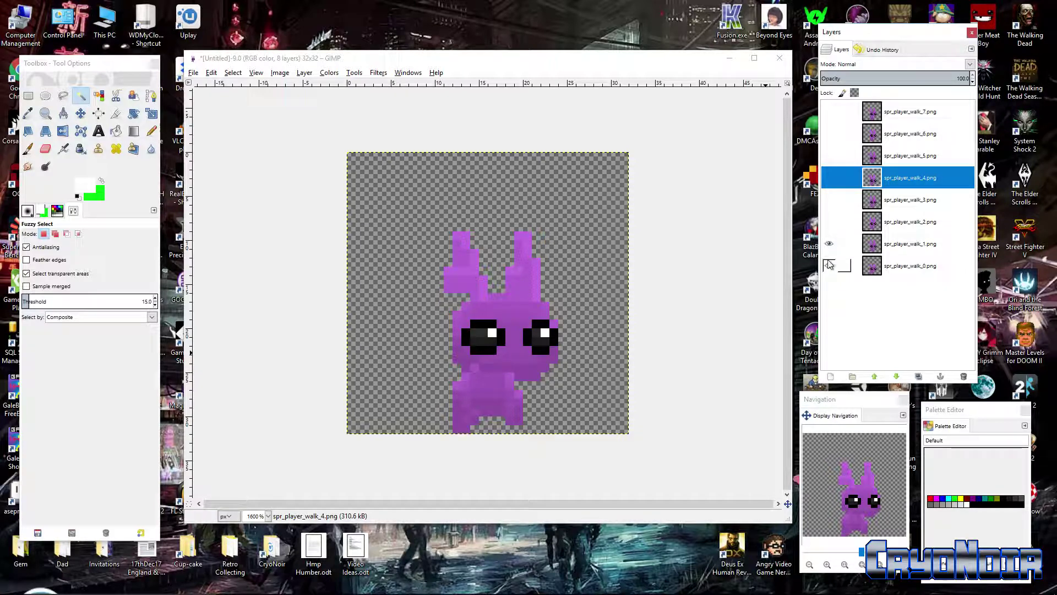
pyautogui.click(828, 262)
pyautogui.click(828, 262)
pyautogui.click(828, 261)
pyautogui.click(828, 262)
pyautogui.click(830, 265)
pyautogui.click(830, 265)
pyautogui.click(830, 265)
pyautogui.click(830, 266)
pyautogui.click(830, 266)
pyautogui.click(830, 265)
pyautogui.click(829, 266)
pyautogui.click(830, 265)
pyautogui.click(830, 266)
pyautogui.click(830, 265)
pyautogui.click(830, 265)
pyautogui.click(830, 266)
pyautogui.click(830, 266)
pyautogui.click(830, 265)
pyautogui.click(830, 265)
# Hide spr_player_walk_1.png and make spr_player_walk_0.png the active layer
pyautogui.click(930, 200)
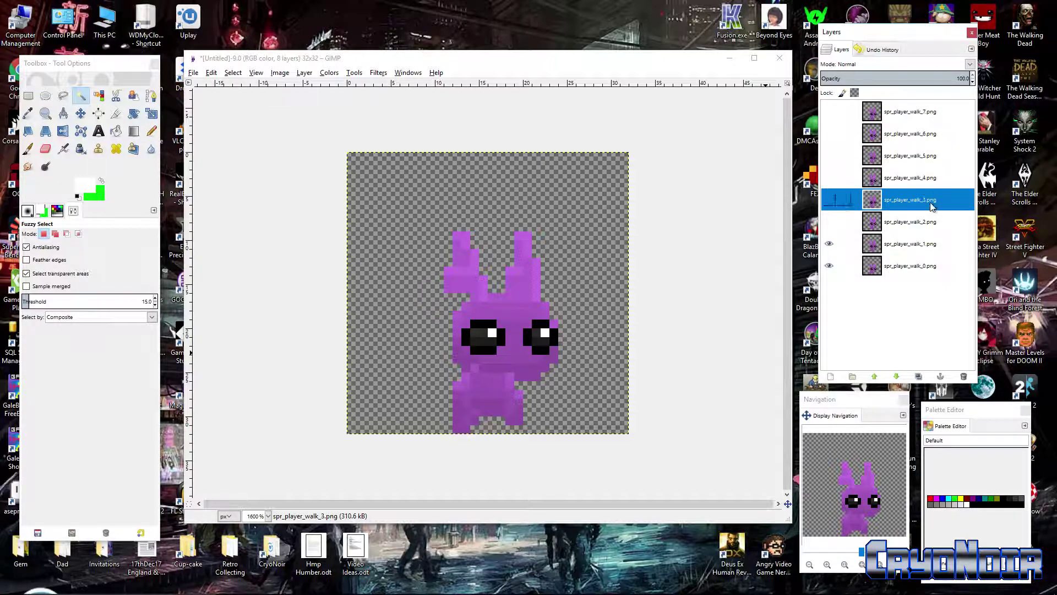
pyautogui.click(930, 222)
pyautogui.click(928, 245)
pyautogui.click(829, 244)
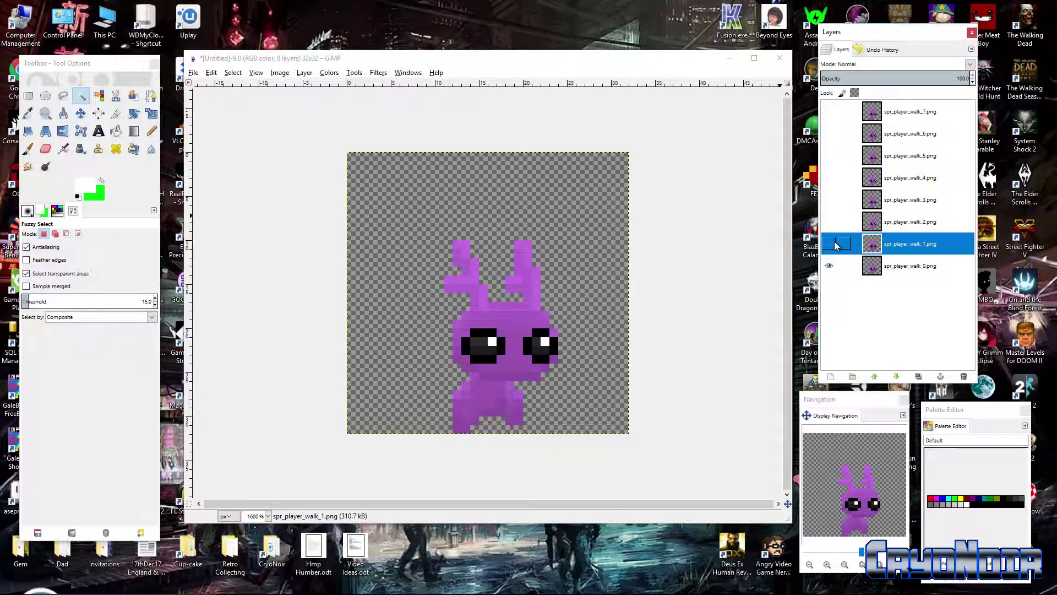
pyautogui.click(916, 268)
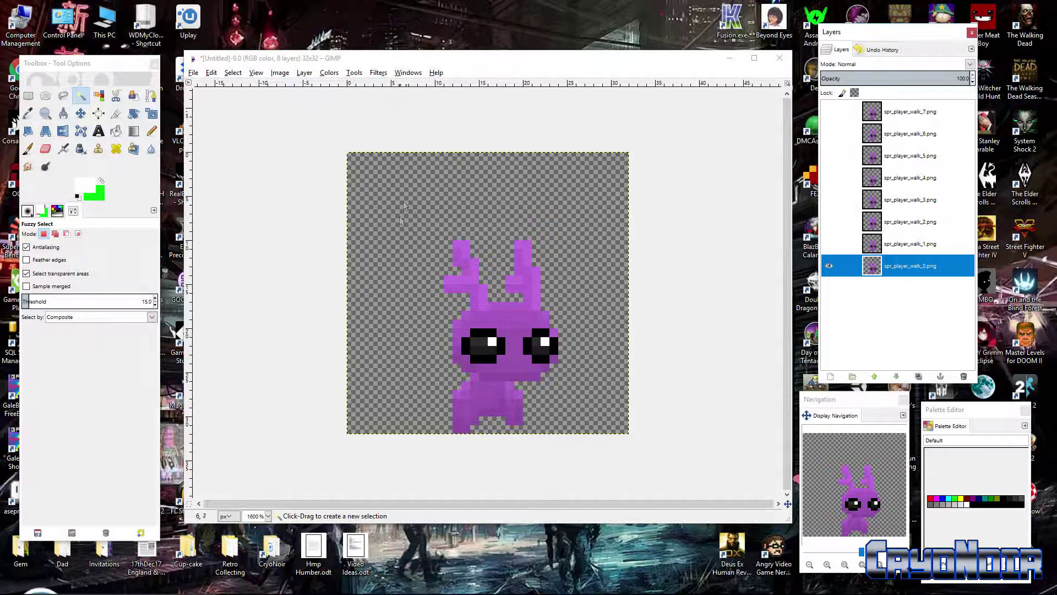
pyautogui.rightClick(913, 268)
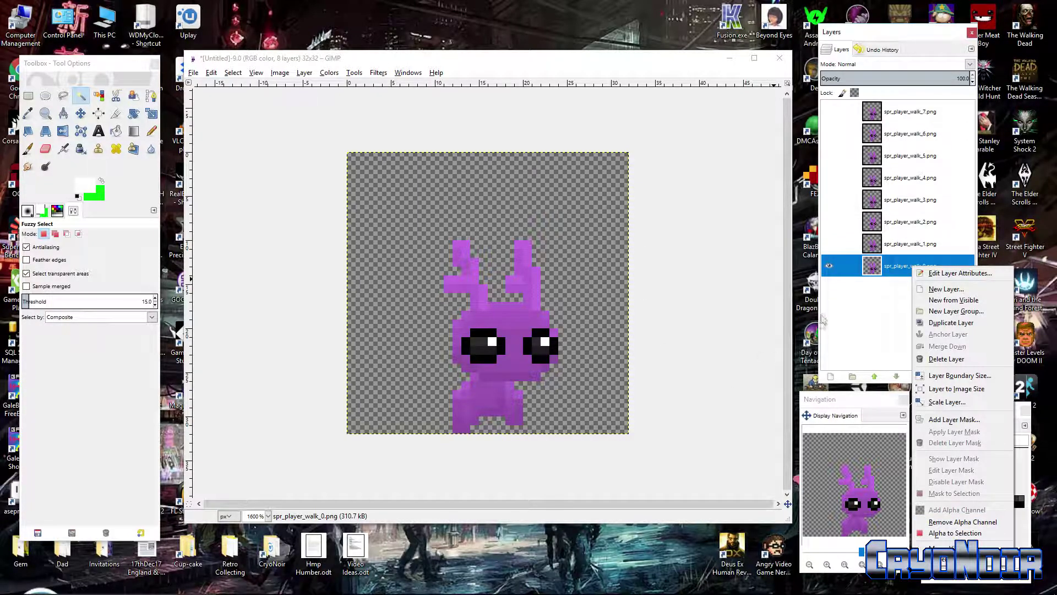
pyautogui.click(900, 269)
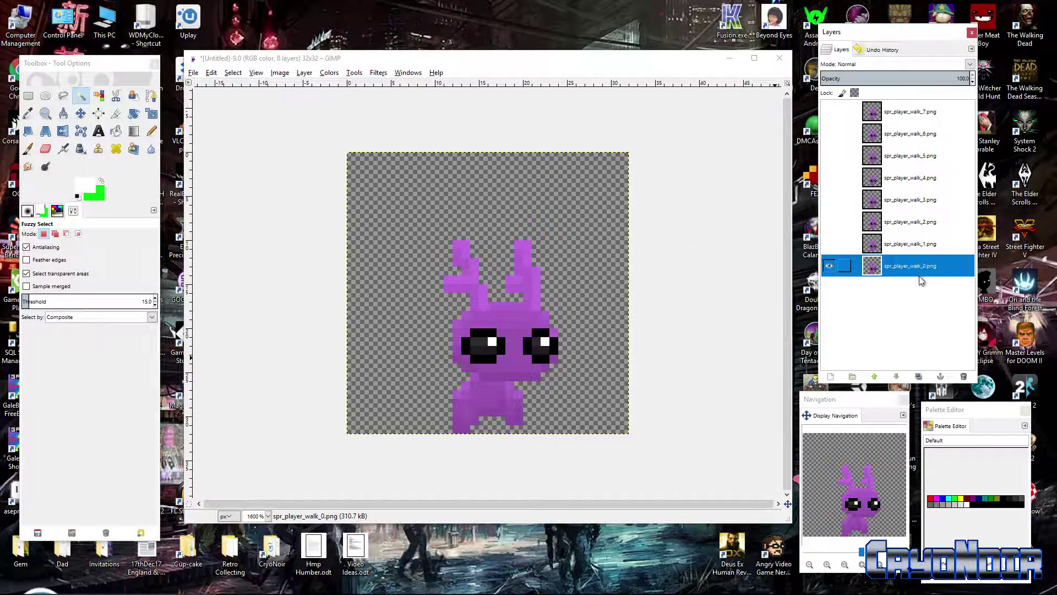
pyautogui.click(194, 73)
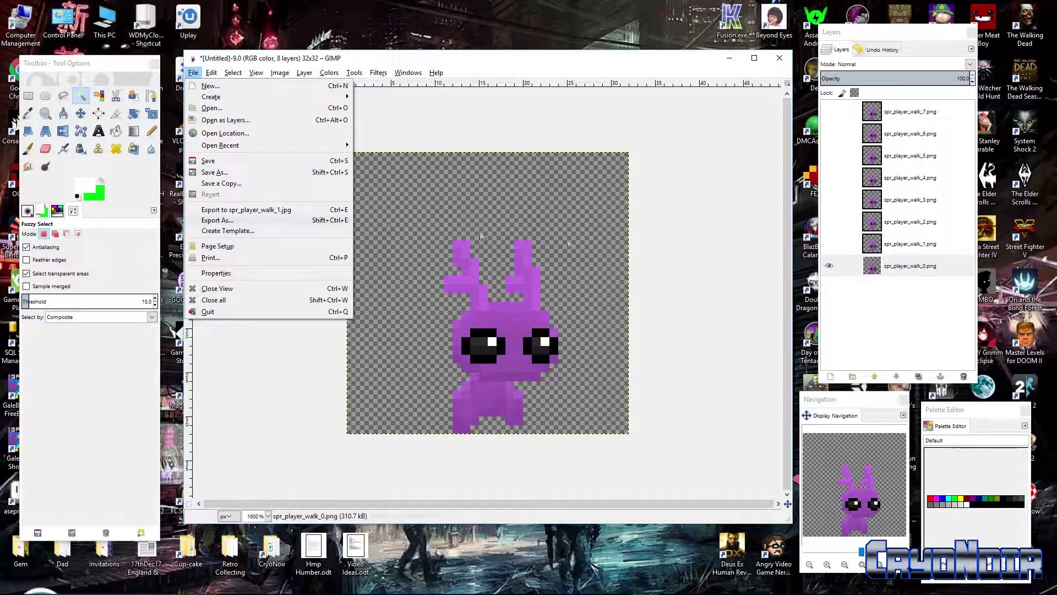
pyautogui.click(892, 275)
pyautogui.click(941, 273)
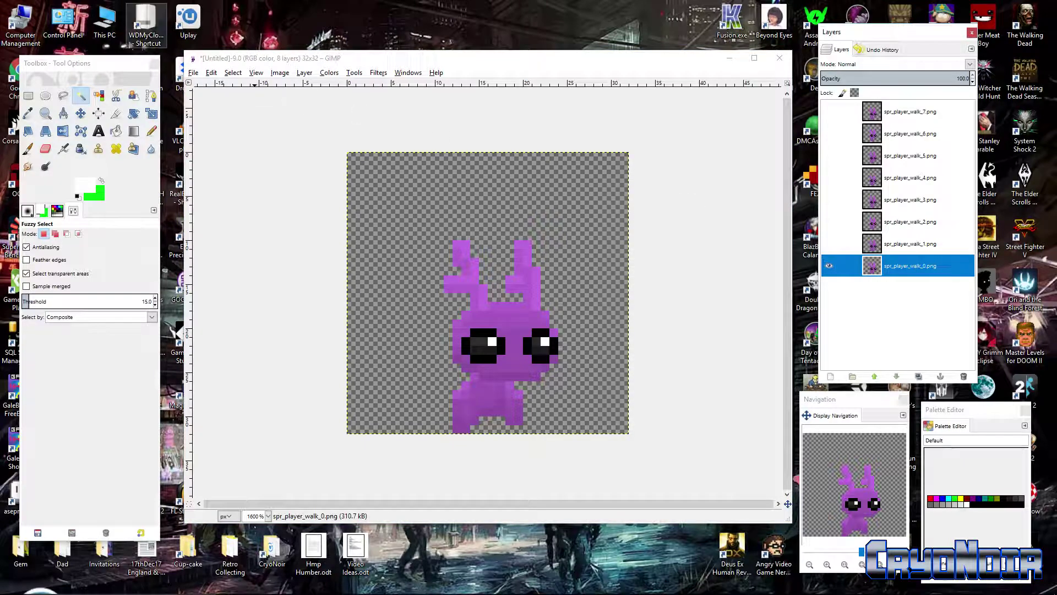
# Prepare the shown frame for export to the PNG folder as spr_player_walk_1.png with the PNG image file type
pyautogui.click(193, 73)
pyautogui.click(232, 220)
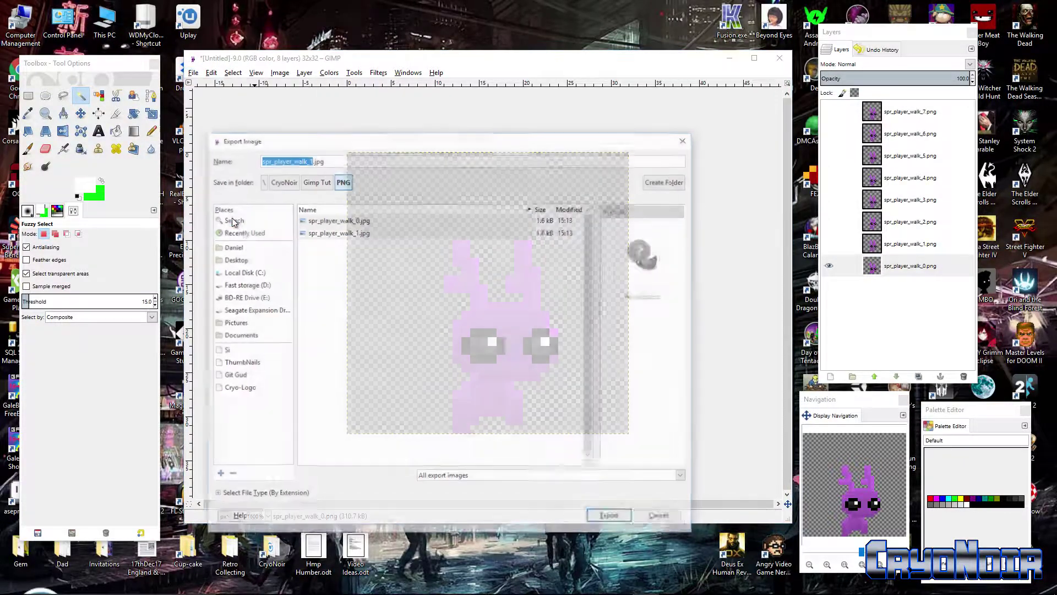
pyautogui.click(325, 160)
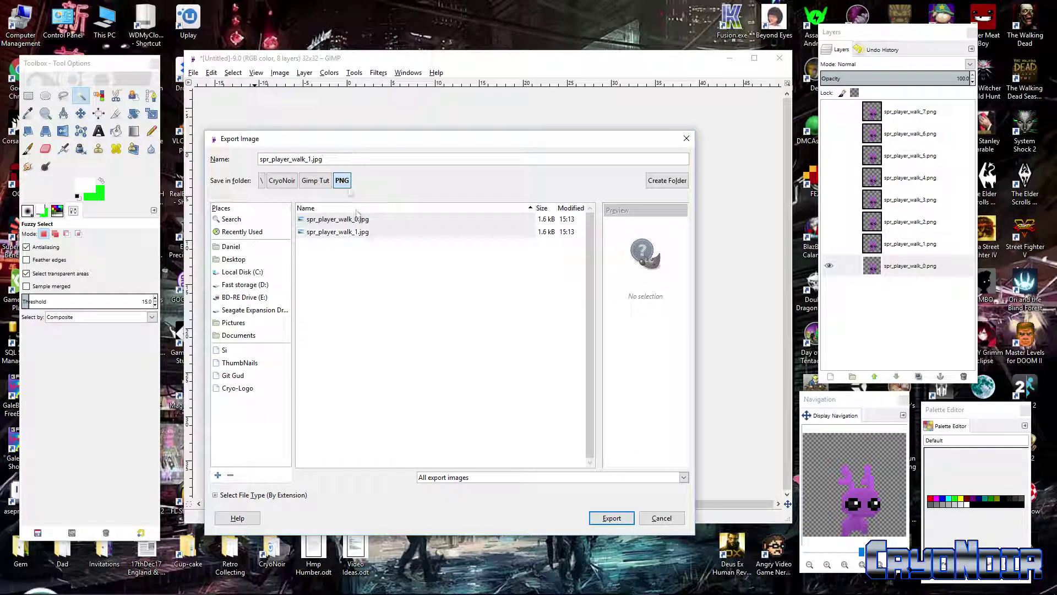
pyautogui.click(218, 475)
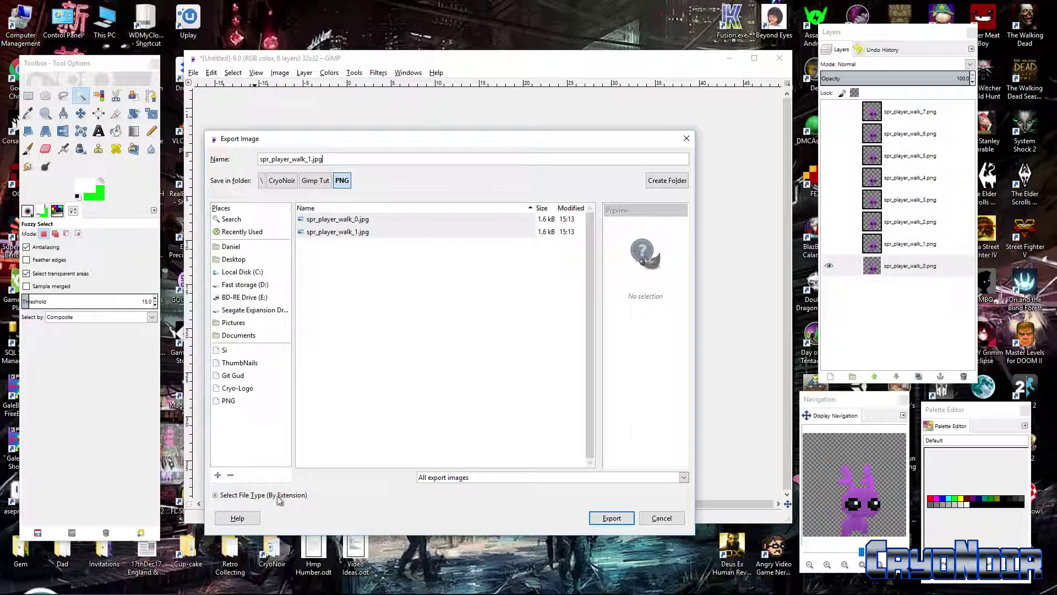
pyautogui.click(217, 496)
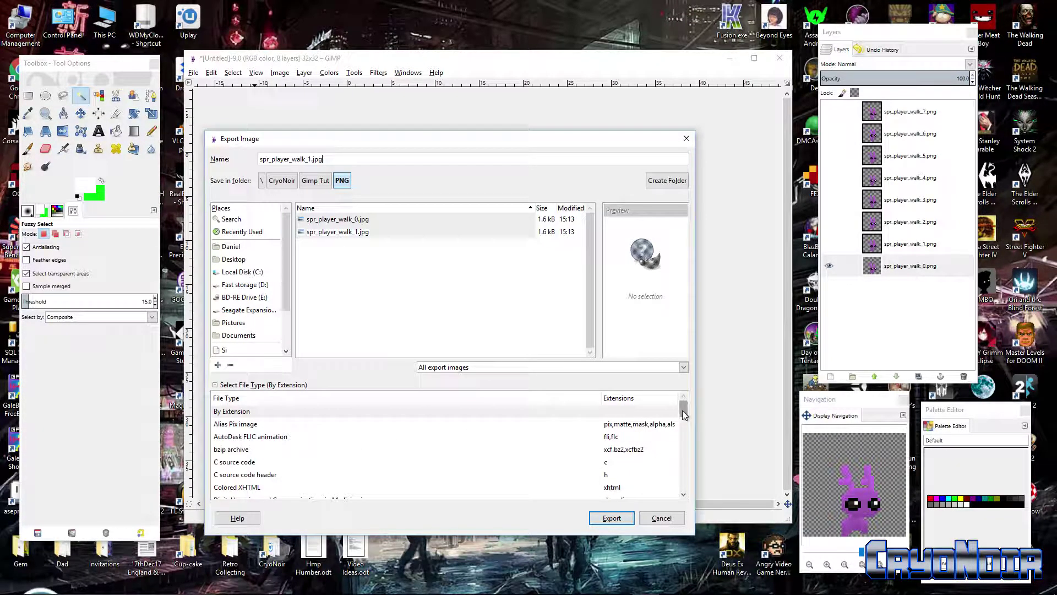
pyautogui.moveTo(683, 412); pyautogui.dragTo(687, 465)
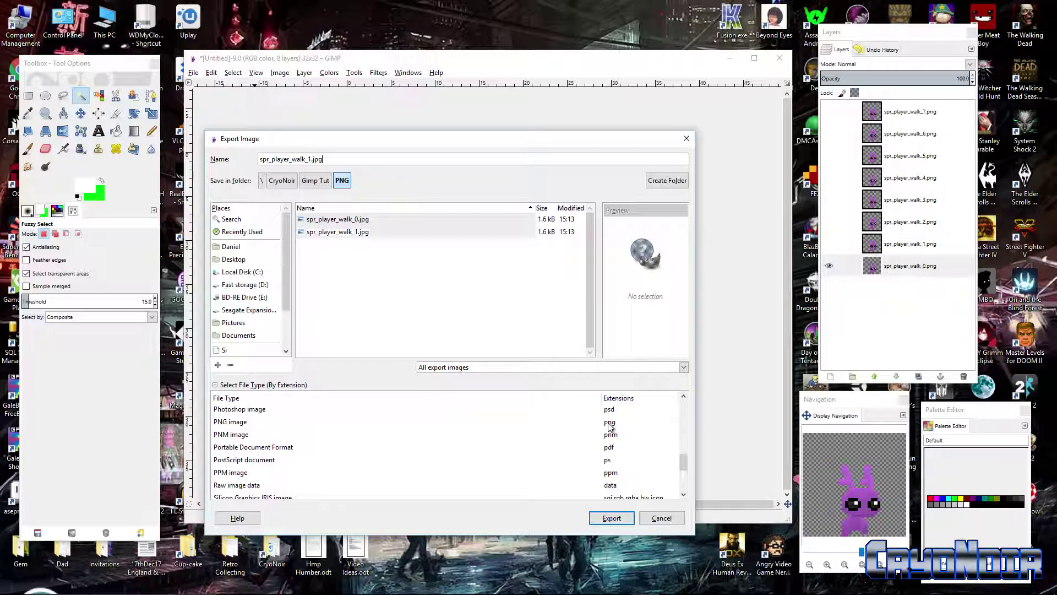
pyautogui.click(609, 423)
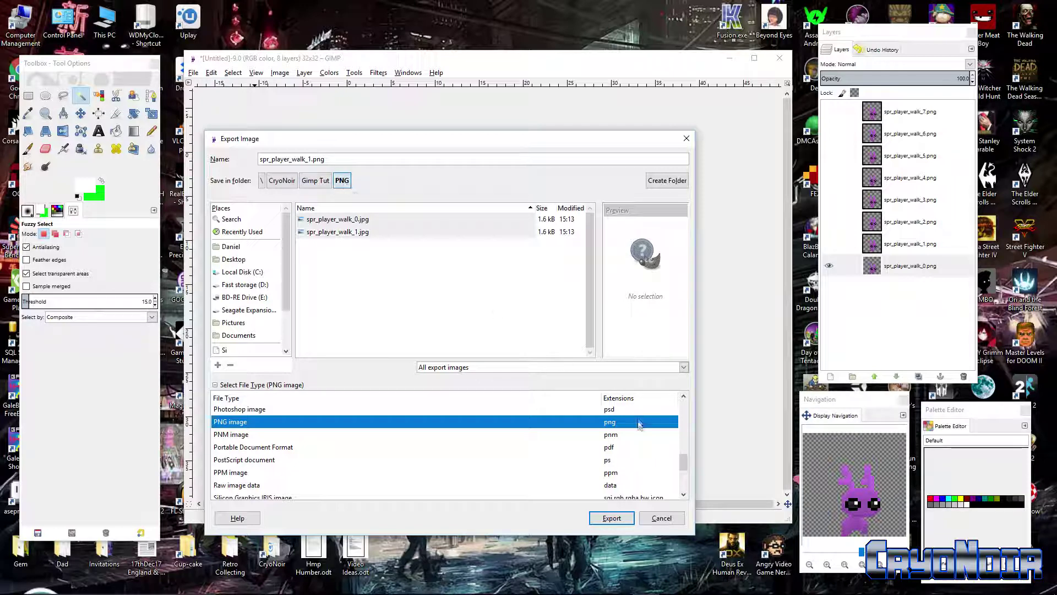
# Export spr_player_walk_1.png with compression level 9 and colour values from transparent pixels saved
pyautogui.click(608, 518)
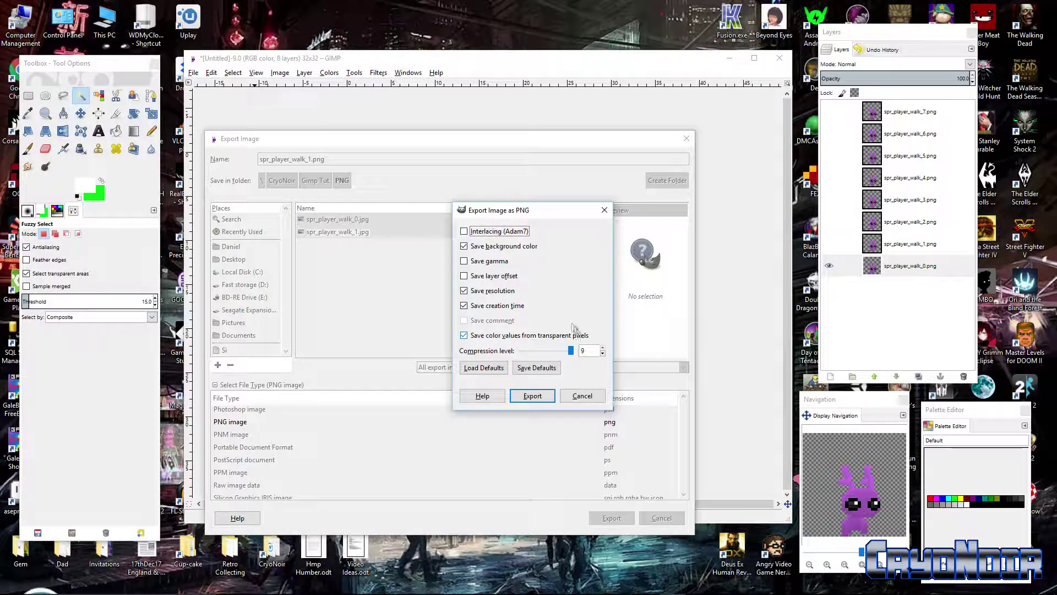
pyautogui.click(576, 350)
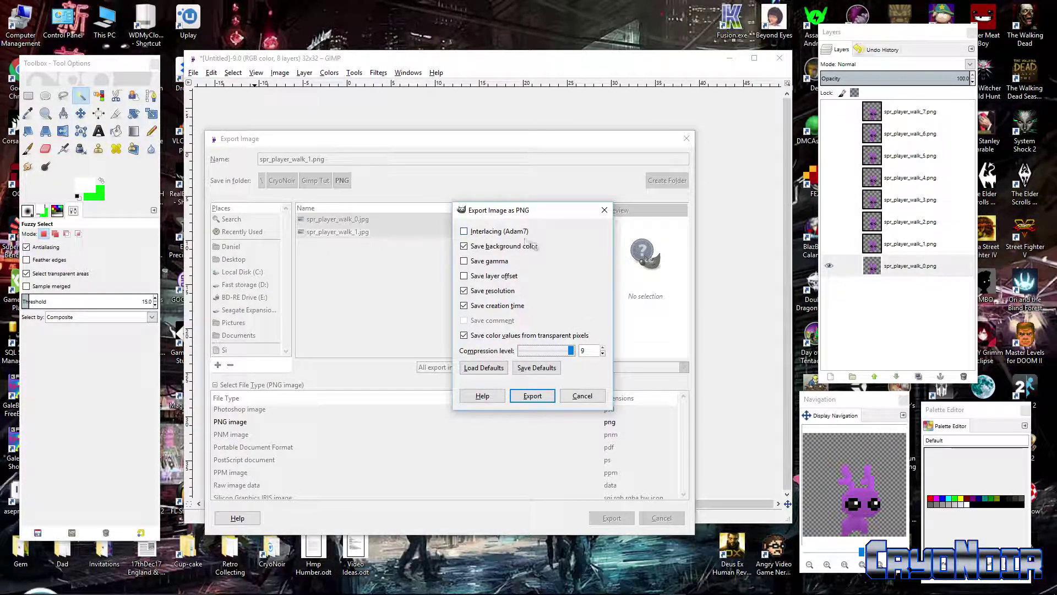
pyautogui.click(538, 396)
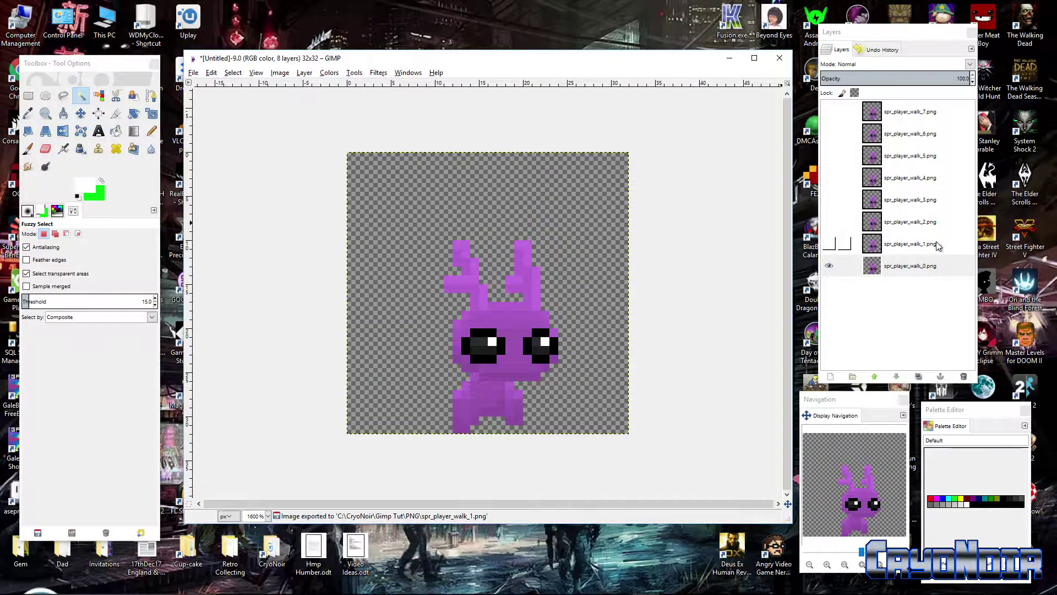
# Make spr_player_walk_1.png the active layer and the only one shown, hiding spr_player_walk_0.png
pyautogui.click(937, 246)
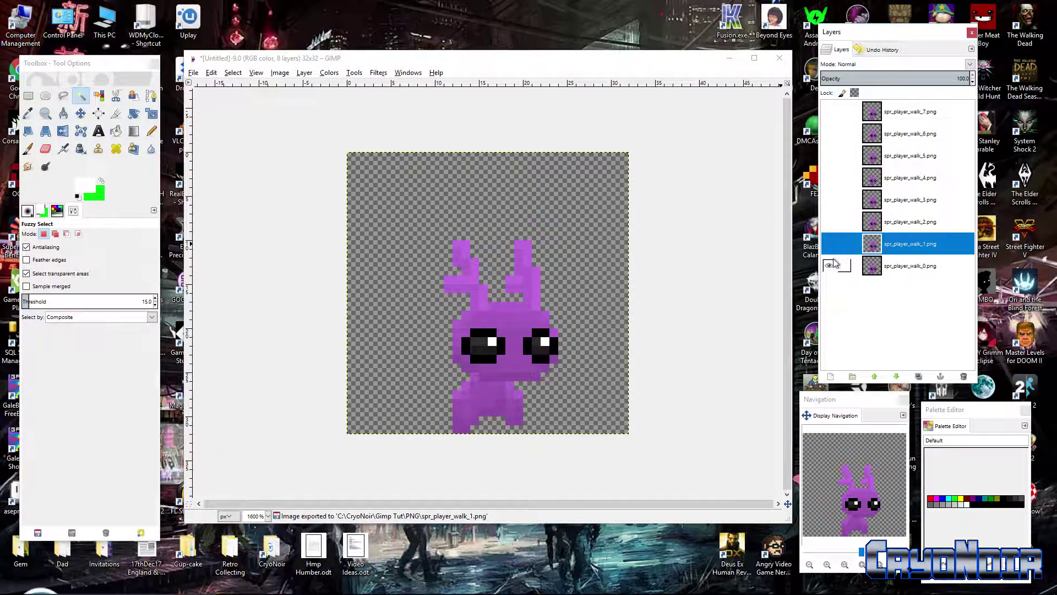
pyautogui.click(828, 265)
pyautogui.click(828, 243)
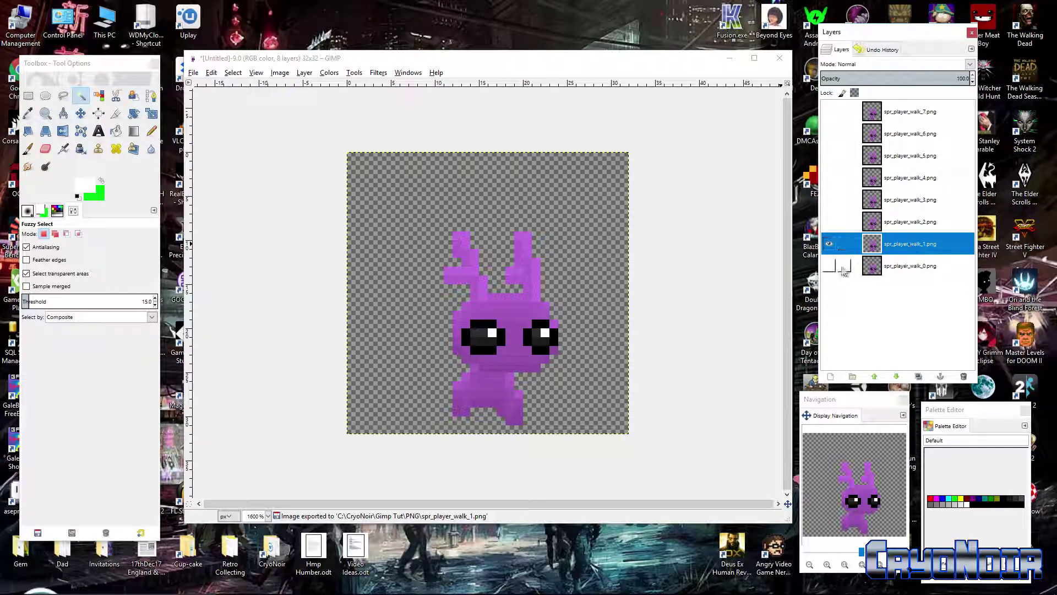
pyautogui.click(829, 265)
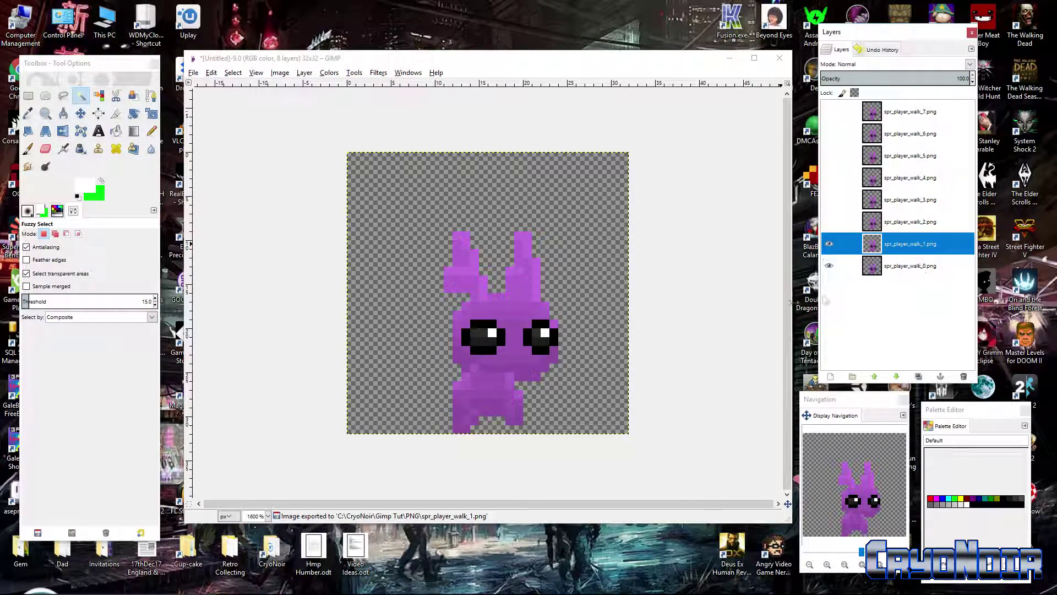
pyautogui.click(830, 266)
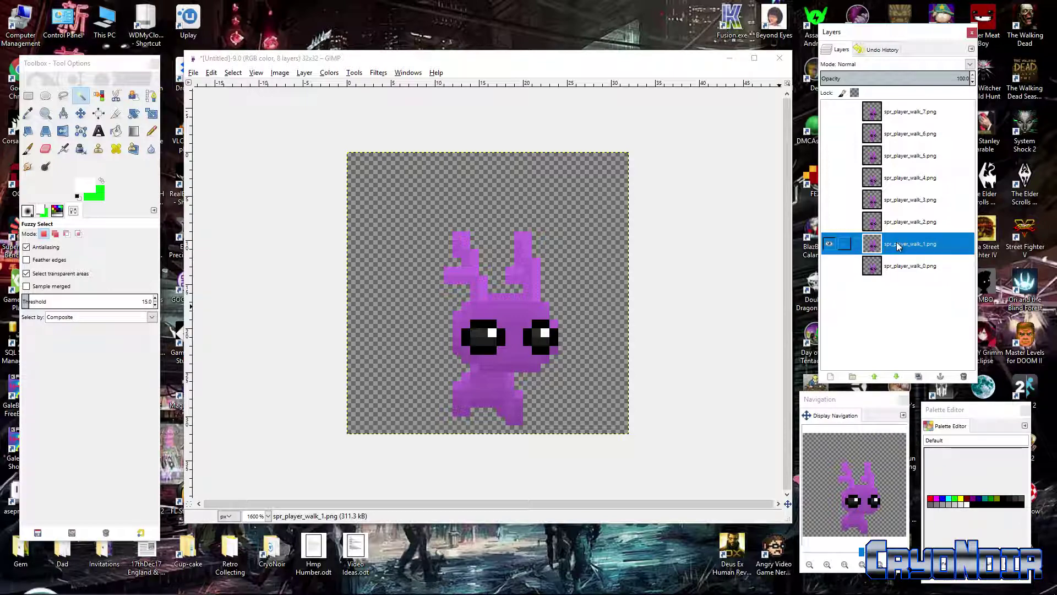
# Export the shown frame to the PNG folder as spr_player_walk_0.png with the offered PNG settings
pyautogui.click(193, 72)
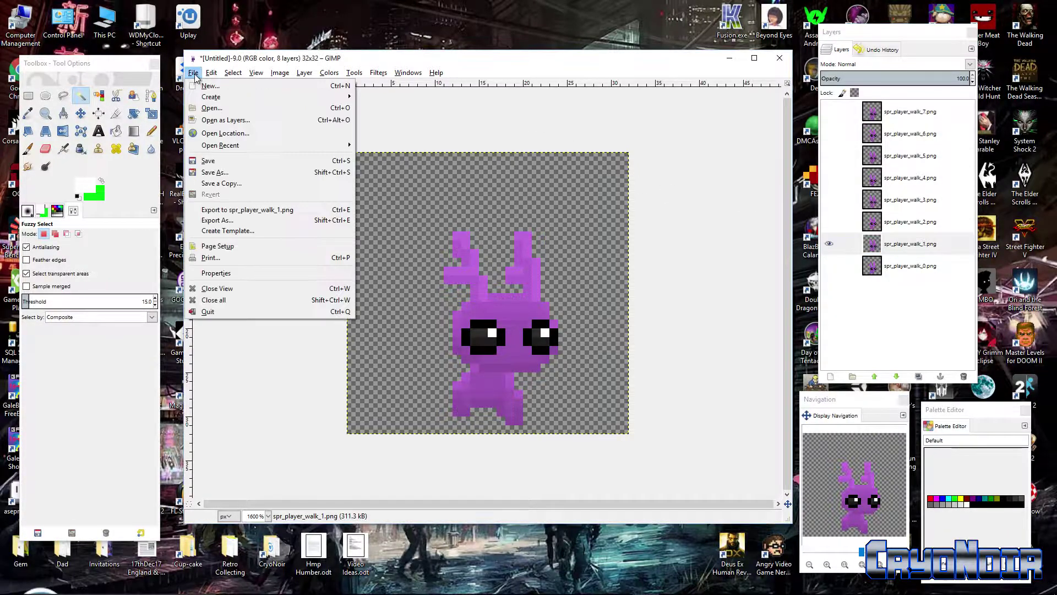
pyautogui.click(255, 221)
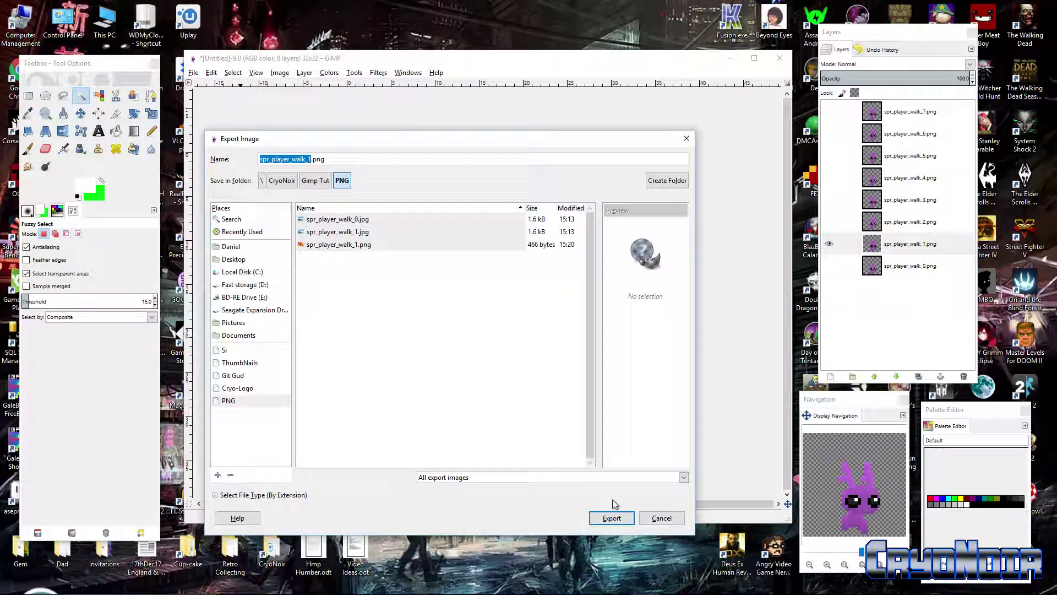
pyautogui.click(311, 160)
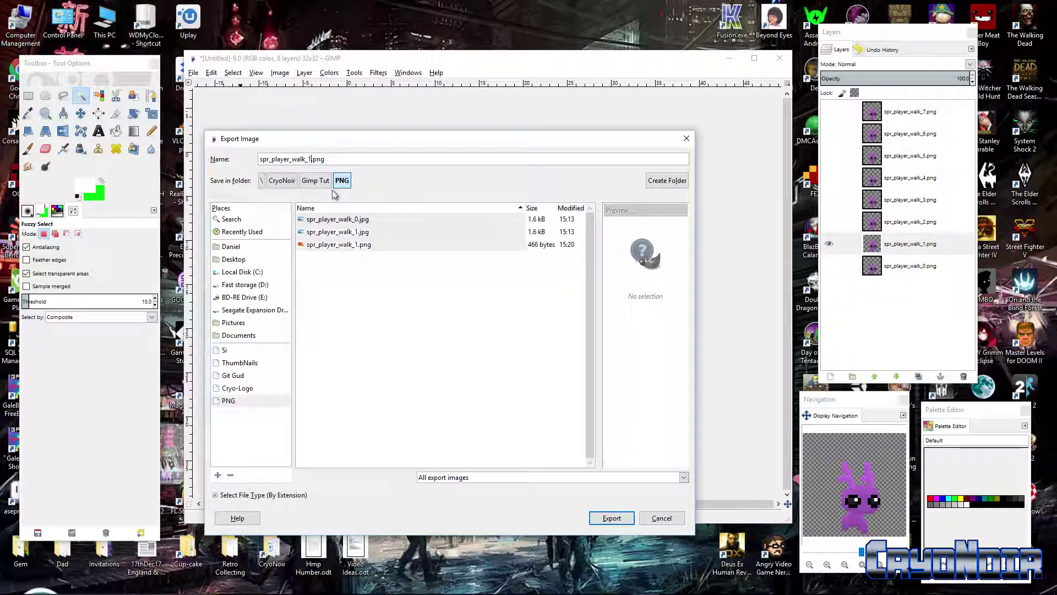
pyautogui.press('BackSpace')
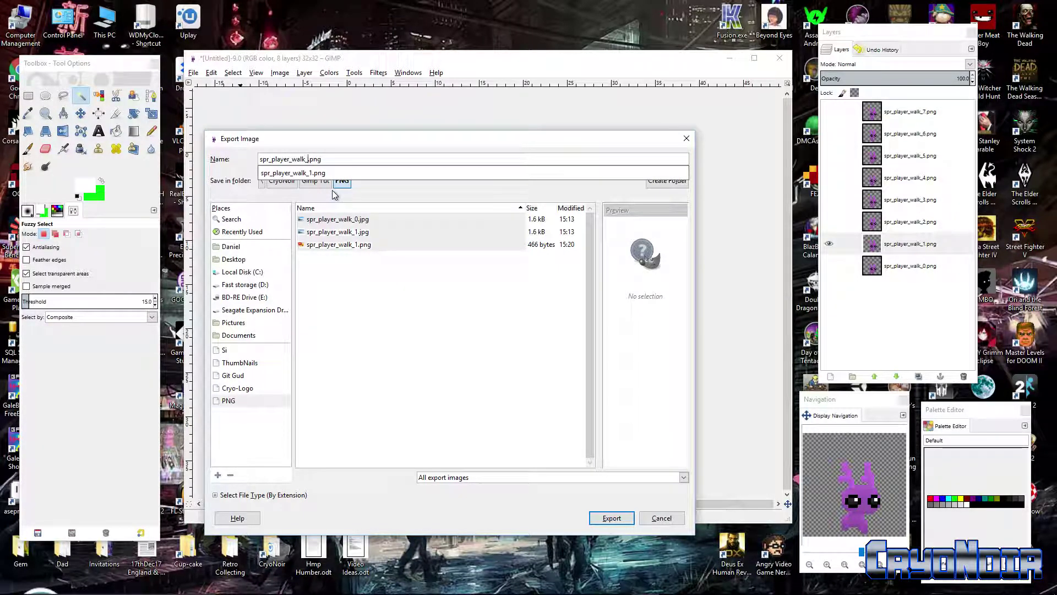
pyautogui.click(341, 161)
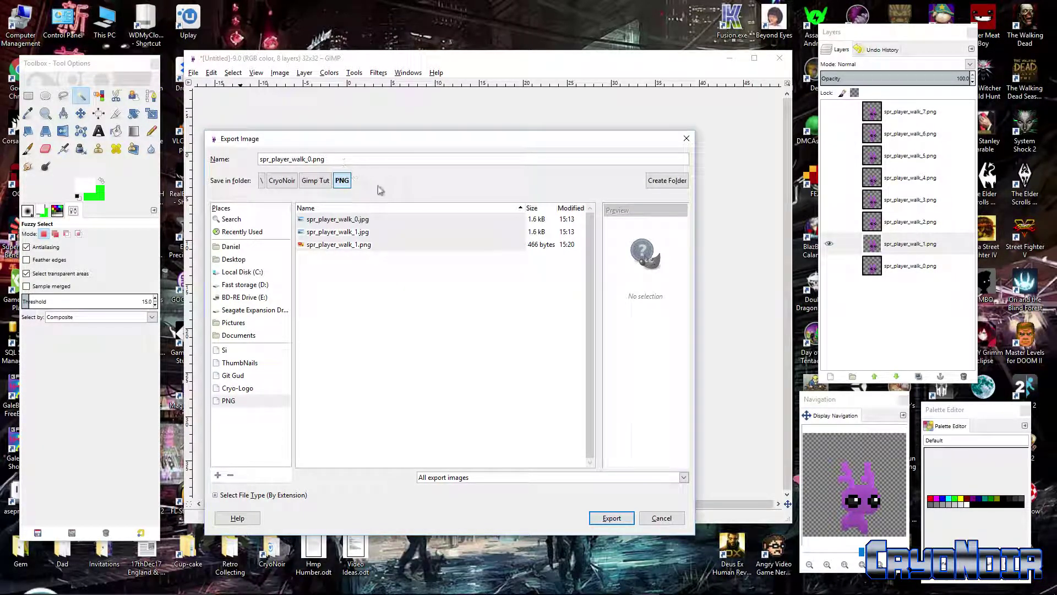
pyautogui.click(630, 520)
pyautogui.click(533, 396)
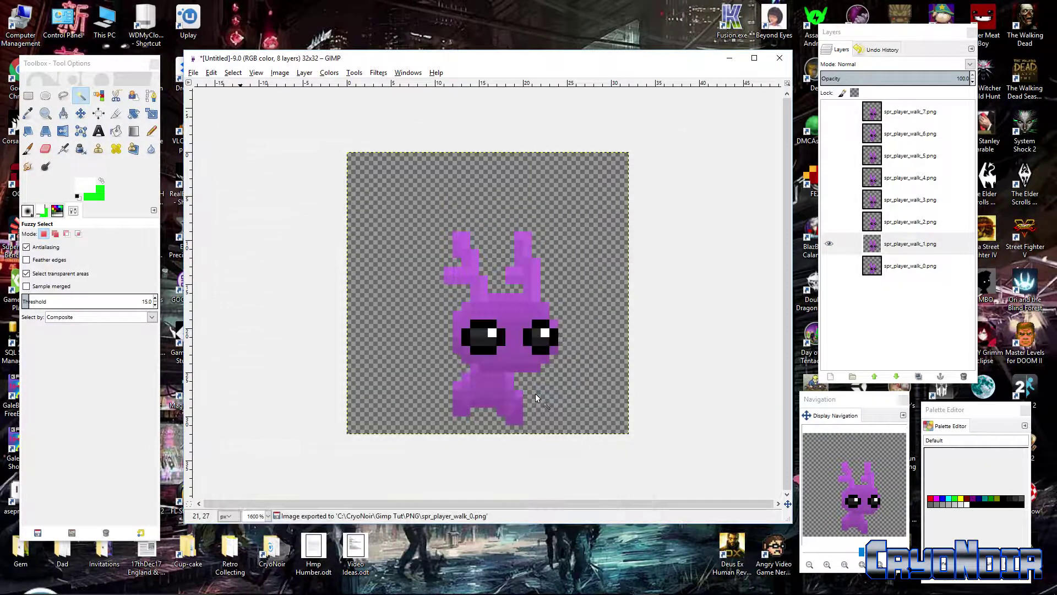
# Switch to File Explorer and check the exported images in the PNG folder under Gimp Tut, then minimize the window
pyautogui.click(729, 62)
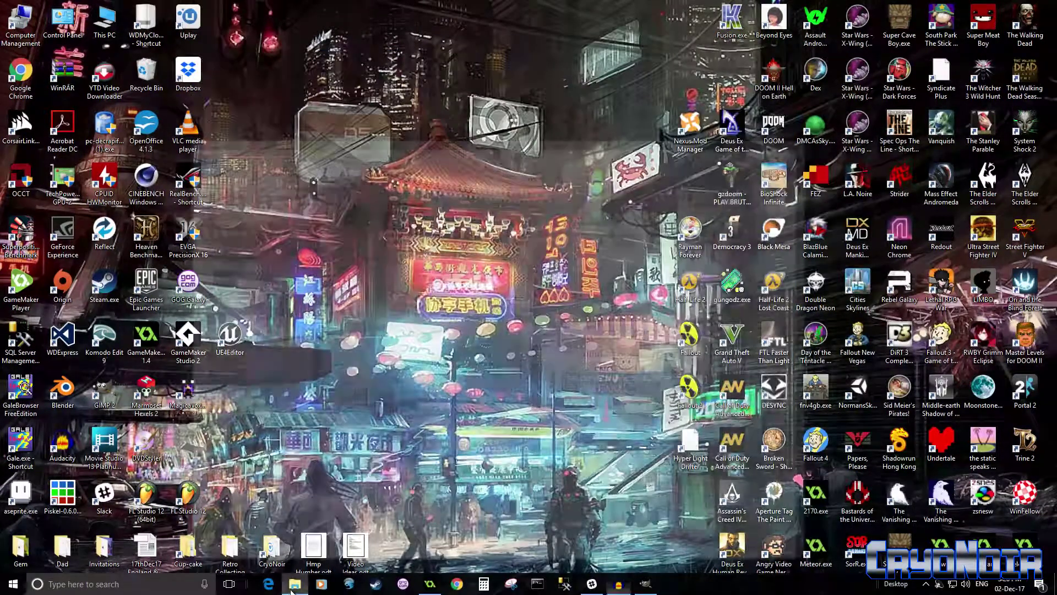
pyautogui.click(295, 583)
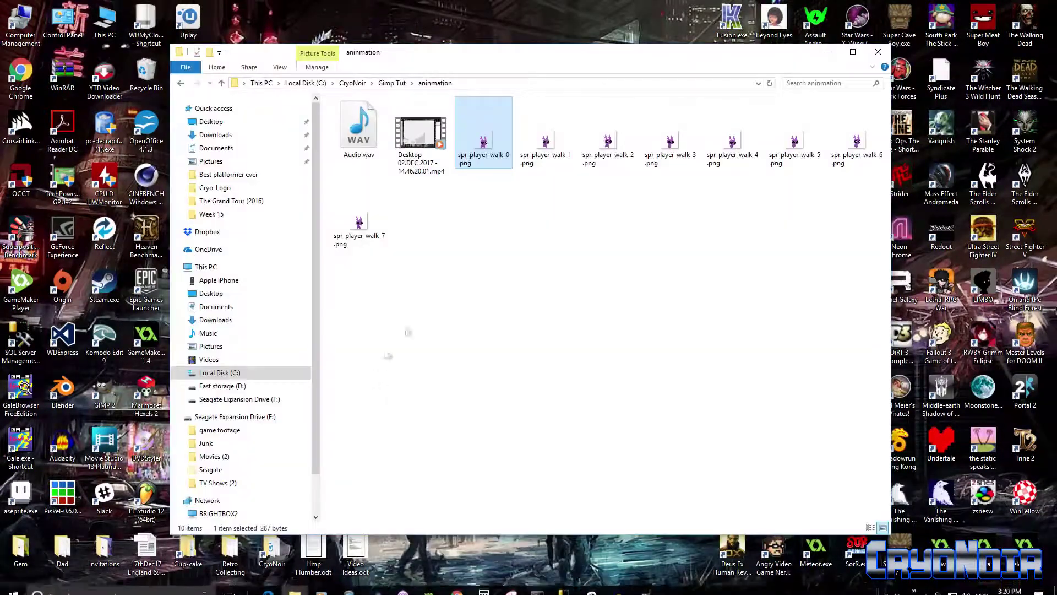
pyautogui.click(392, 84)
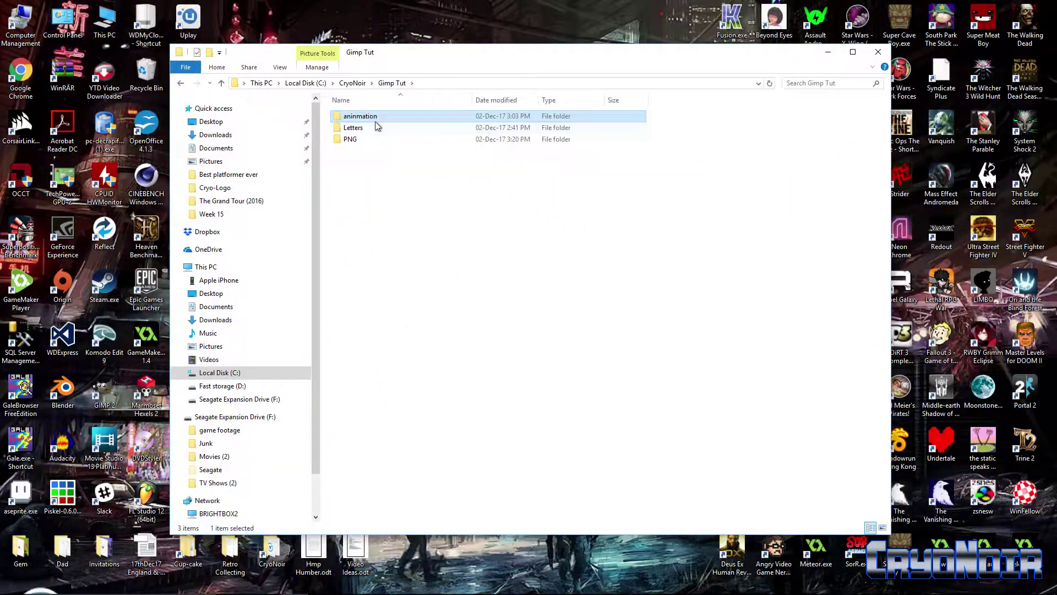
pyautogui.doubleClick(350, 139)
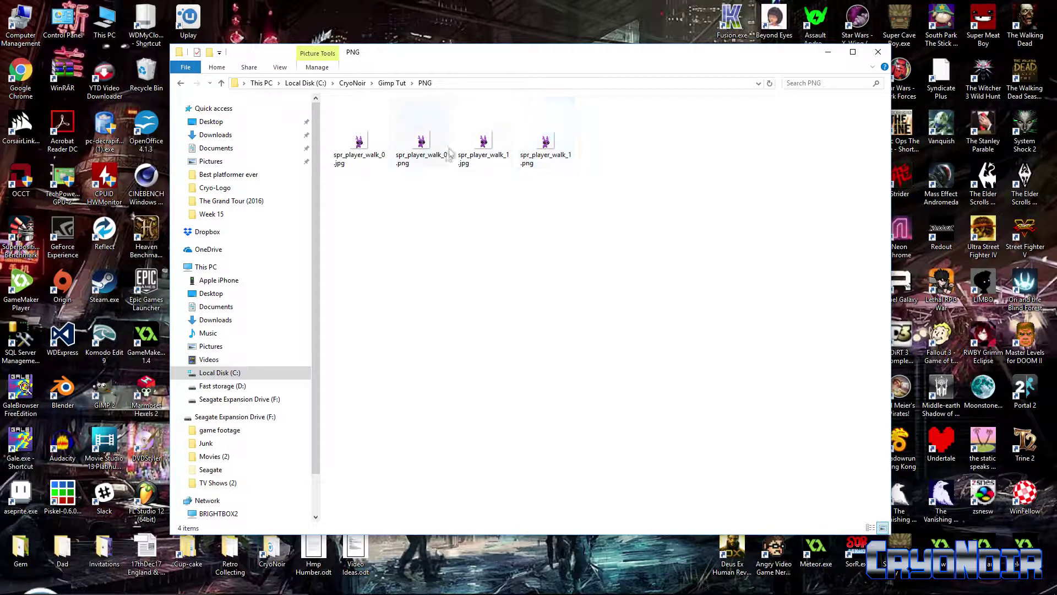
pyautogui.click(180, 83)
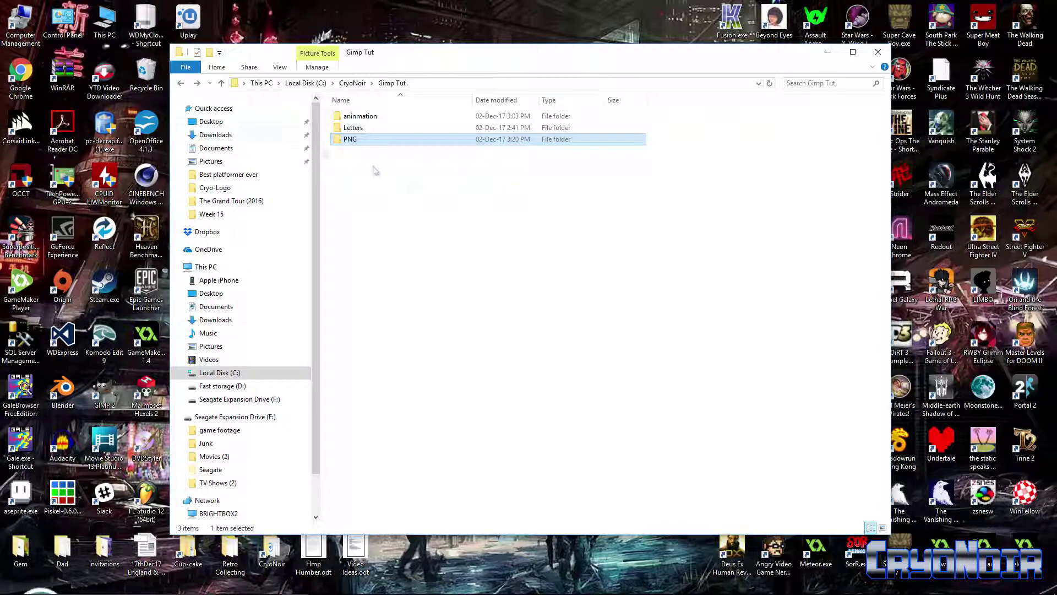
pyautogui.click(829, 53)
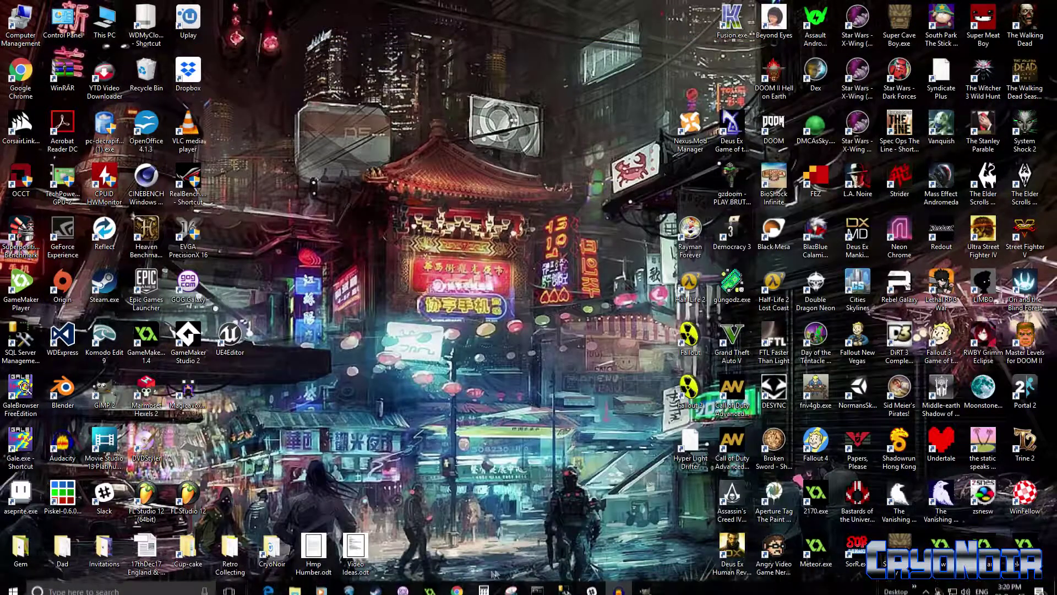
# Switch to GameMaker and open image 0 of the spr_player_idle sprite in the image editor
pyautogui.click(430, 592)
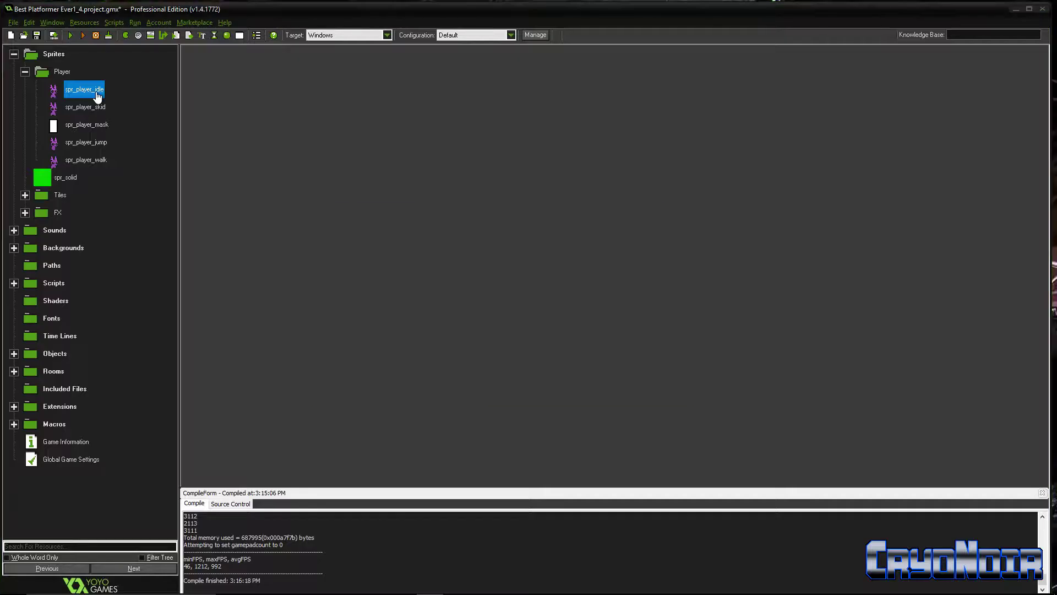
pyautogui.doubleClick(94, 90)
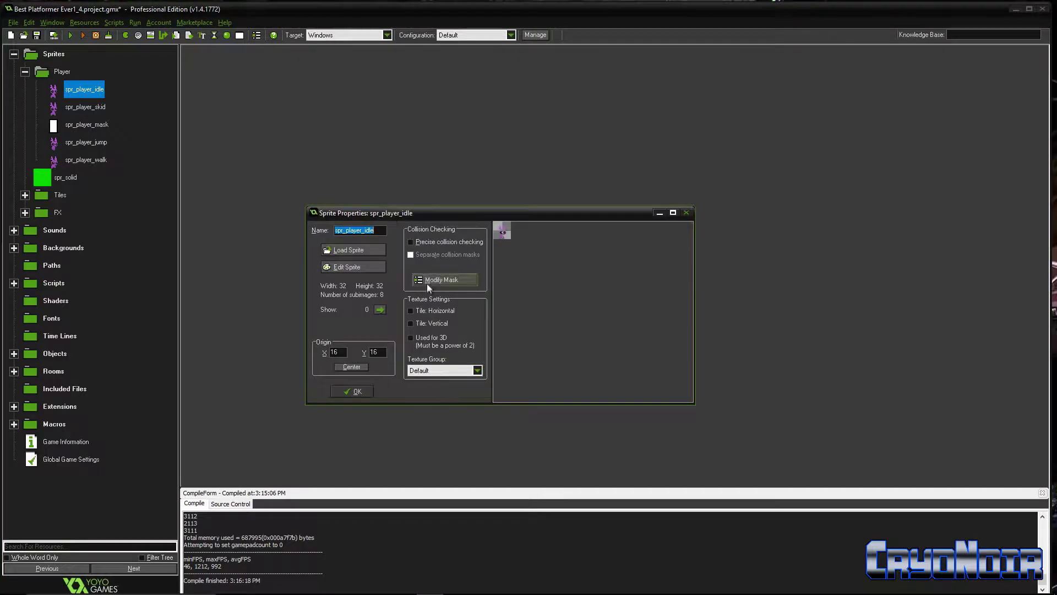
pyautogui.click(368, 267)
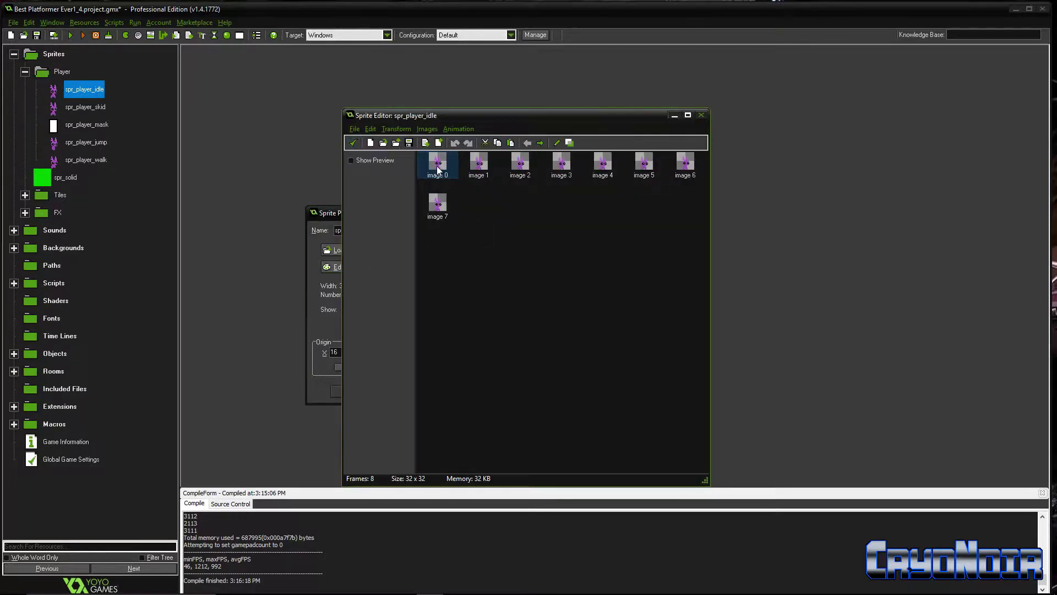
pyautogui.doubleClick(438, 165)
# Examine the first spr_player_idle frame's pixel edges and transparent background at several magnifications
pyautogui.scroll(4, 464, 272)
pyautogui.scroll(-1, 480, 300)
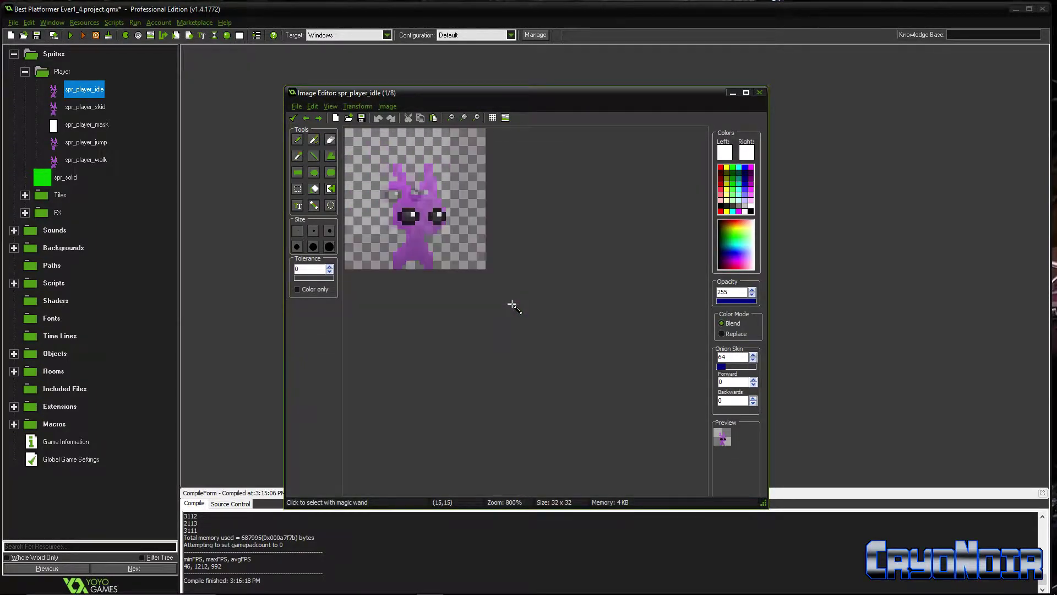
pyautogui.scroll(3, 512, 305)
pyautogui.scroll(-3, 512, 305)
pyautogui.scroll(2, 512, 305)
pyautogui.scroll(-1, 512, 304)
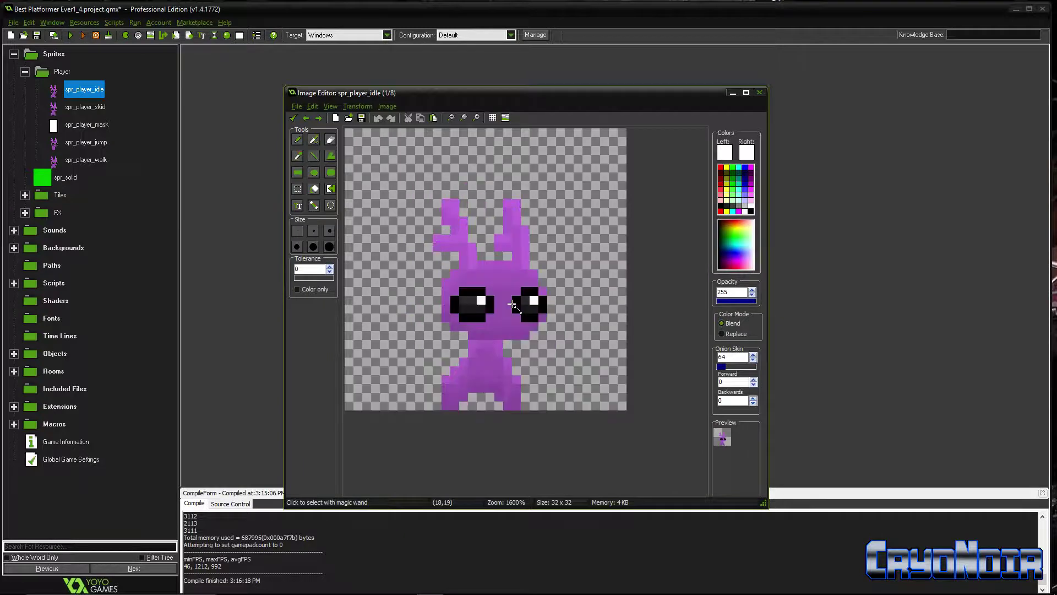
pyautogui.scroll(4, 512, 304)
pyautogui.scroll(-3, 512, 305)
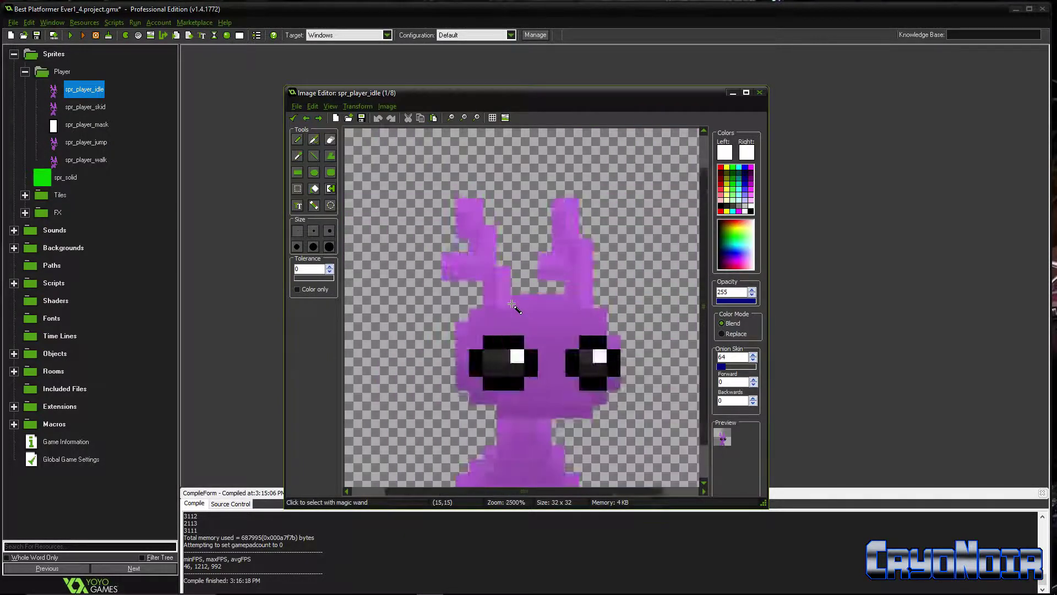
pyautogui.scroll(1, 512, 304)
pyautogui.scroll(-3, 512, 305)
pyautogui.scroll(3, 512, 304)
pyautogui.scroll(-1, 512, 305)
pyautogui.scroll(2, 512, 305)
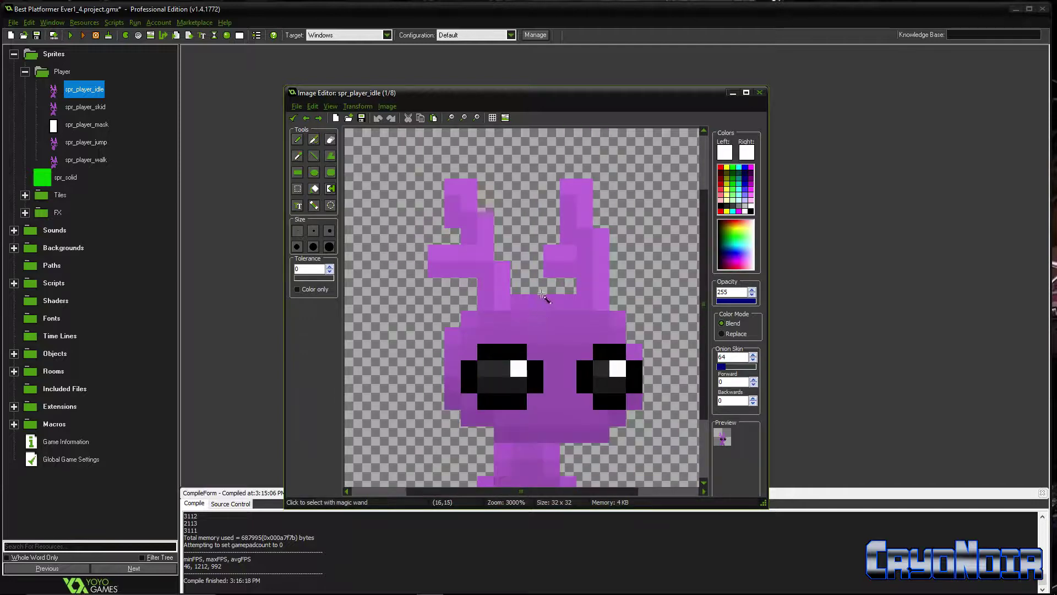
pyautogui.scroll(1, 528, 335)
pyautogui.scroll(-1, 527, 337)
pyautogui.scroll(3, 527, 337)
pyautogui.scroll(-5, 527, 337)
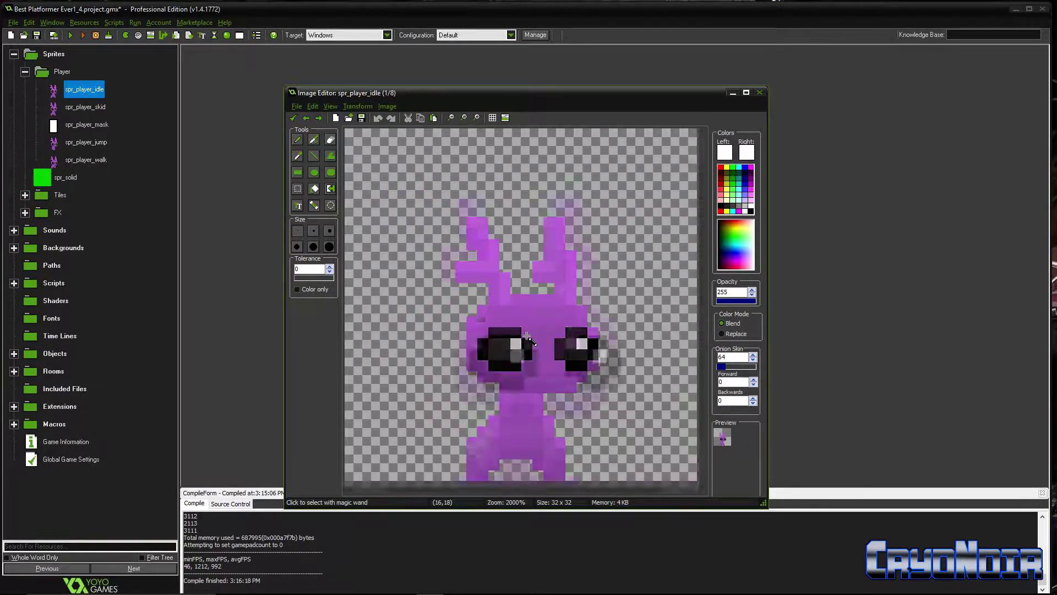
pyautogui.scroll(2, 527, 337)
pyautogui.scroll(-4, 527, 337)
pyautogui.scroll(1, 527, 337)
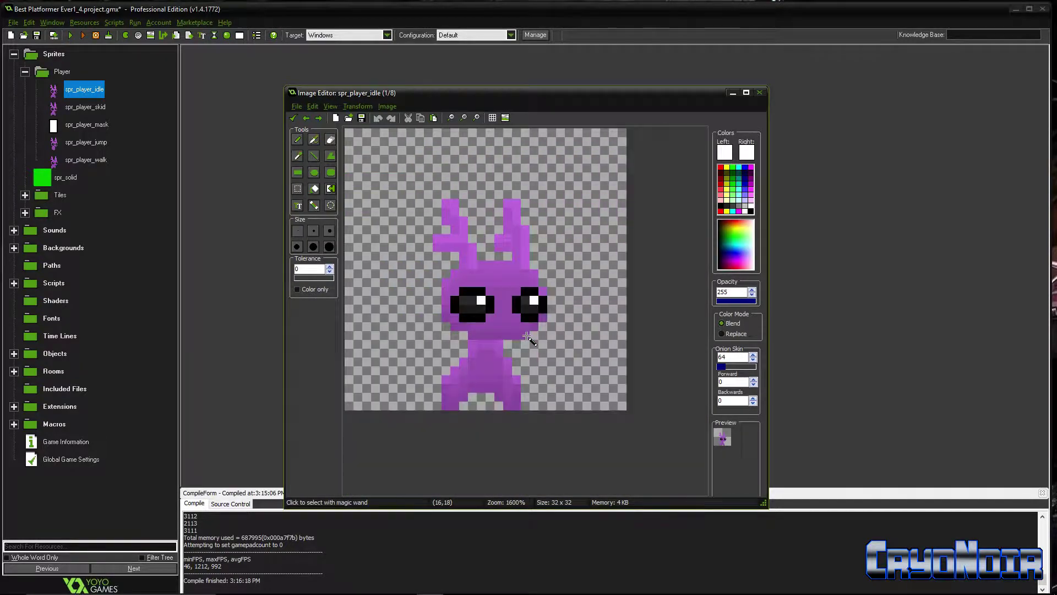
# Step through the other frames of spr_player_idle to examine the idle animation
pyautogui.click(322, 120)
pyautogui.click(322, 120)
pyautogui.click(322, 120)
pyautogui.click(322, 120)
pyautogui.click(322, 120)
pyautogui.click(318, 118)
pyautogui.click(318, 118)
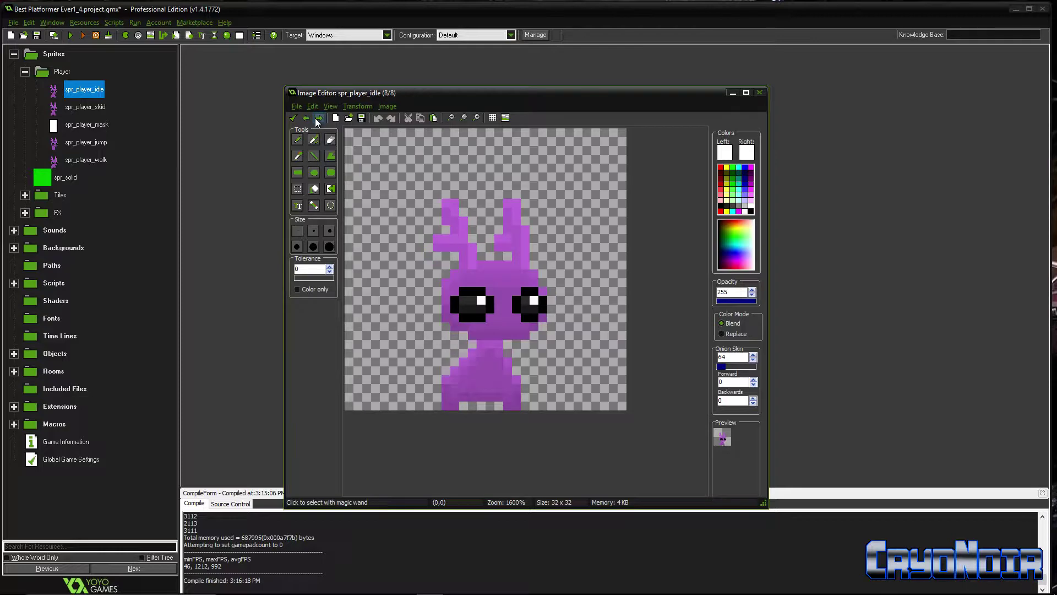
pyautogui.click(318, 119)
pyautogui.click(319, 119)
pyautogui.click(318, 118)
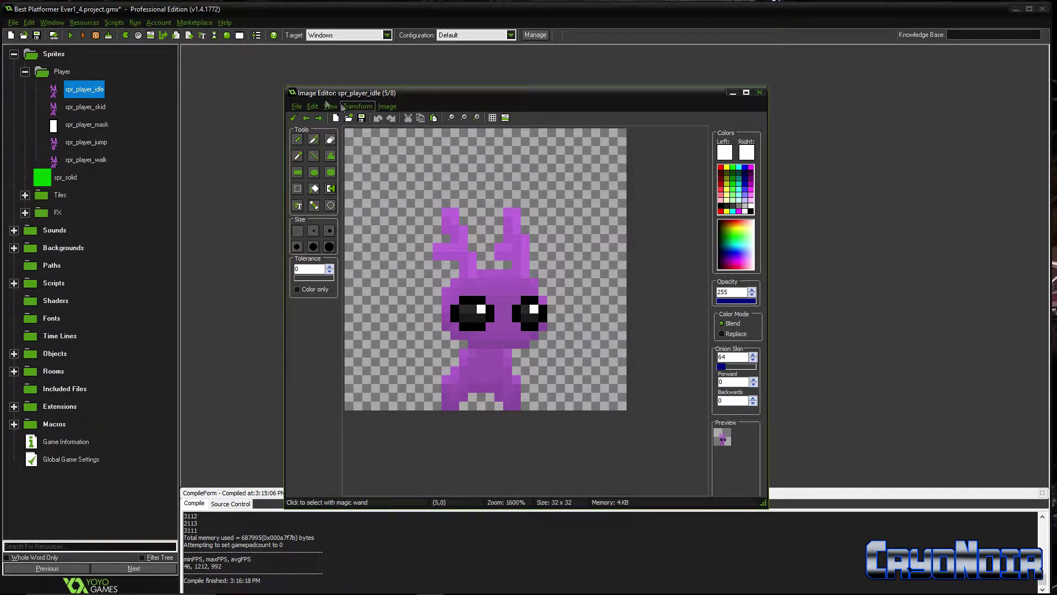
# Close the spr_player_idle image editors and sprite properties, accepting the sprite, and run the game on the Windows target
pyautogui.click(294, 118)
pyautogui.click(352, 143)
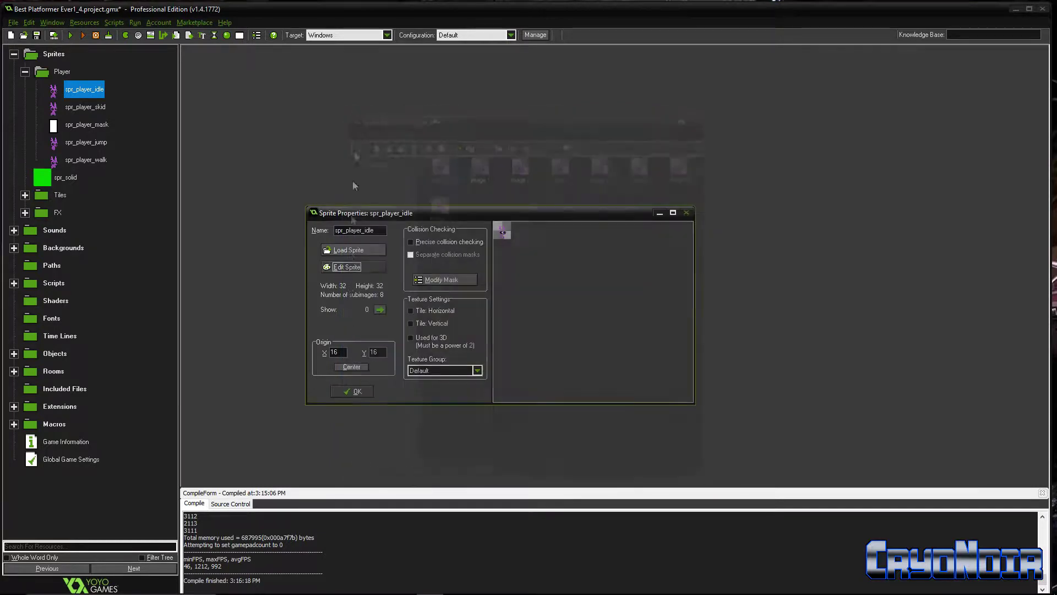
pyautogui.click(352, 391)
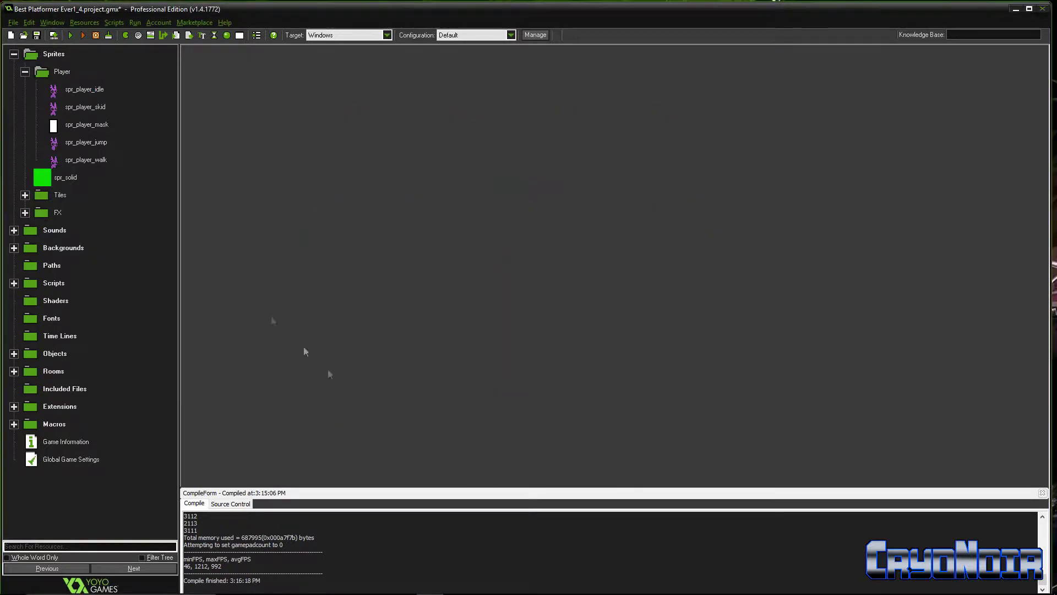
pyautogui.click(73, 36)
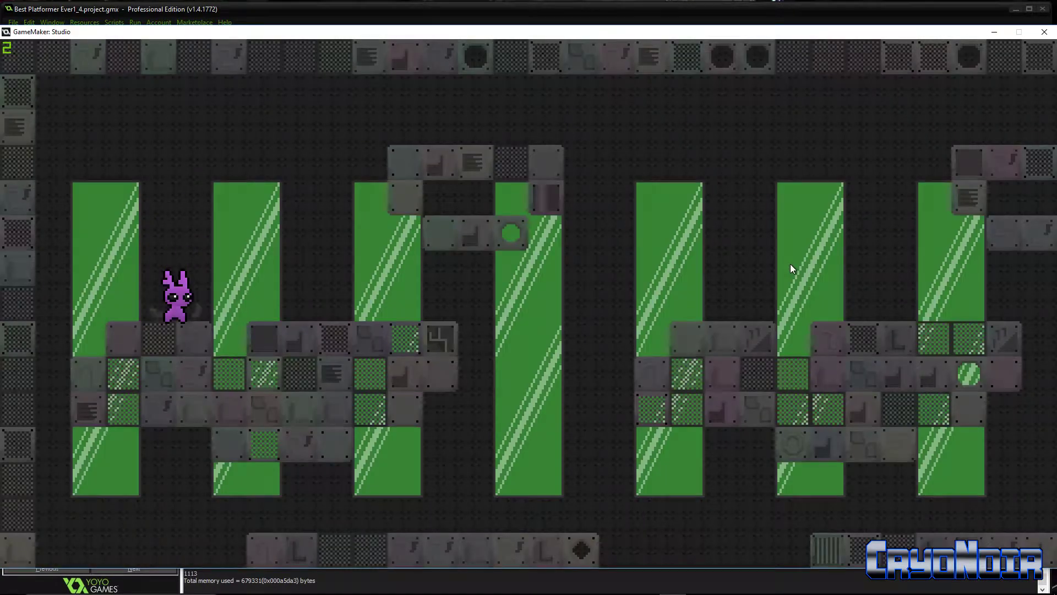
# Playtest the level by running and jumping across the platforms in both directions to examine the player's idle, walk, skid and jump animations
pyautogui.press('Right')
pyautogui.press('space')
pyautogui.press('Right')
pyautogui.press('space')
pyautogui.press('Right')
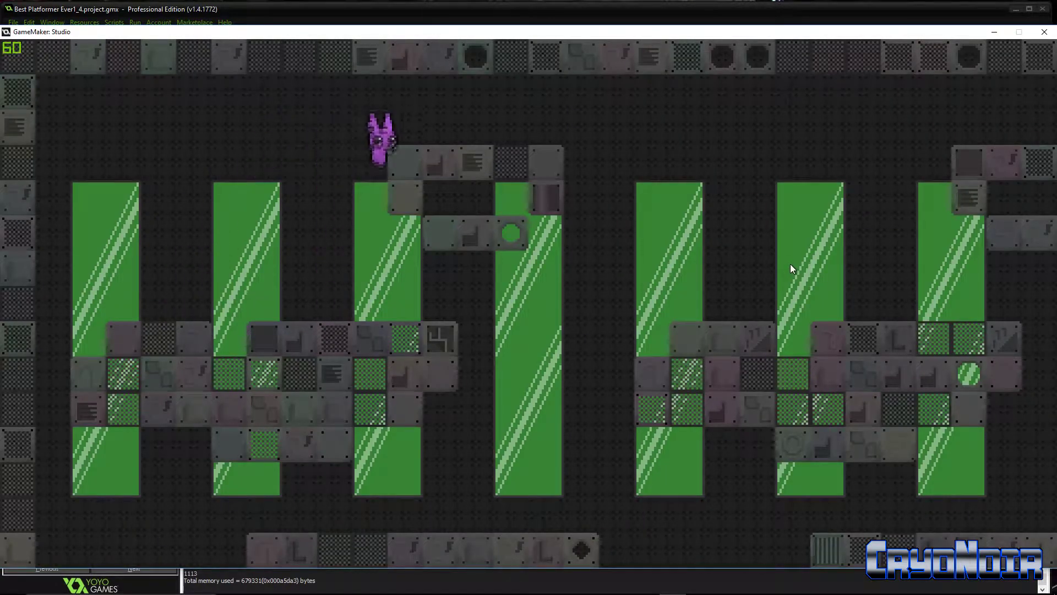
pyautogui.press('Right')
pyautogui.press('space')
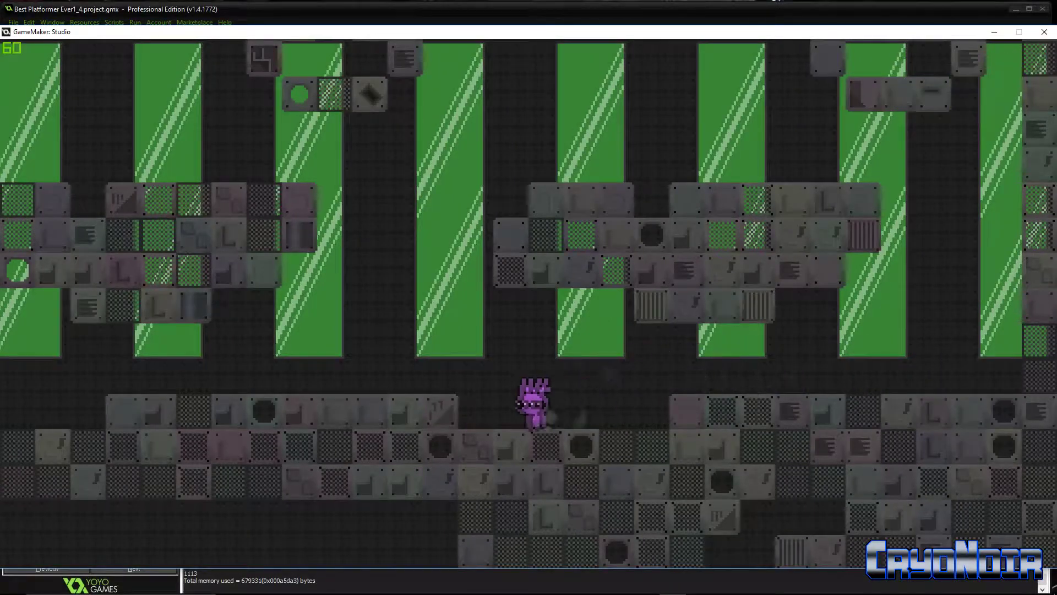
pyautogui.press('Right')
pyautogui.press('Up')
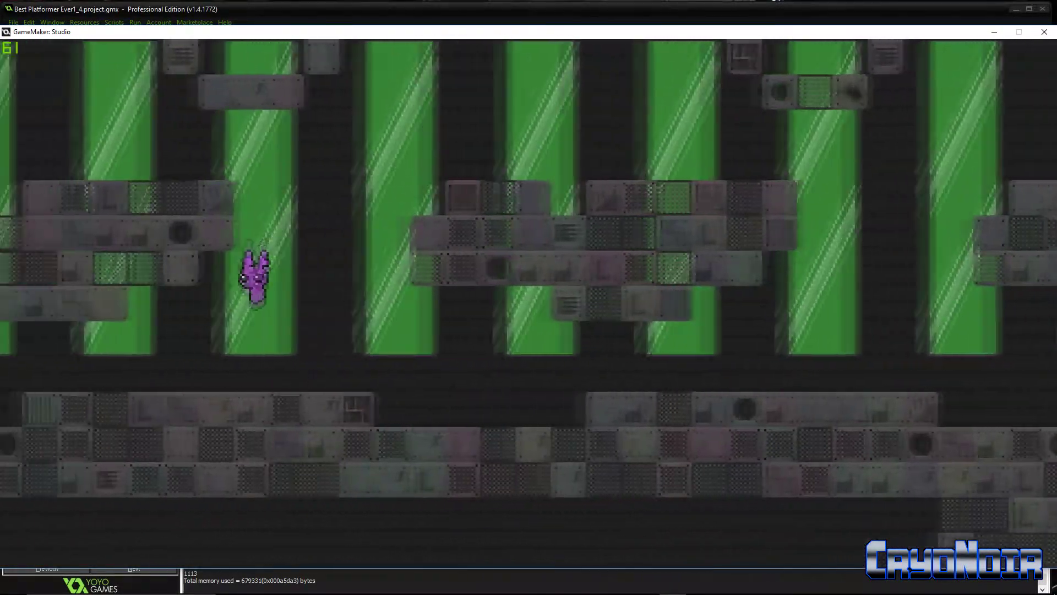
pyautogui.press('Left')
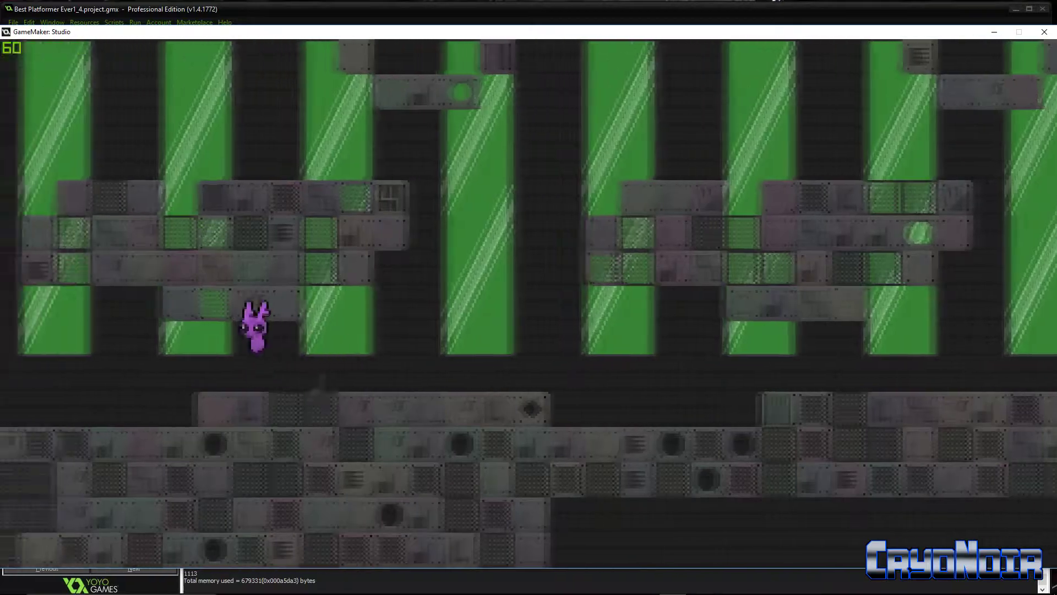
pyautogui.press('Right')
pyautogui.press('Up')
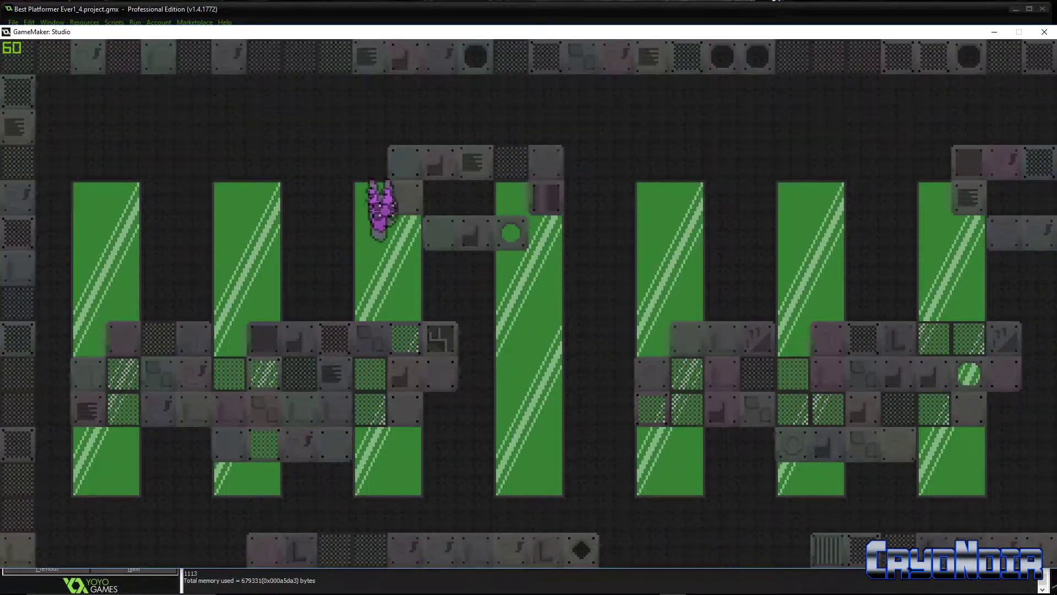
pyautogui.press('Right')
pyautogui.press('Up')
pyautogui.press('Up')
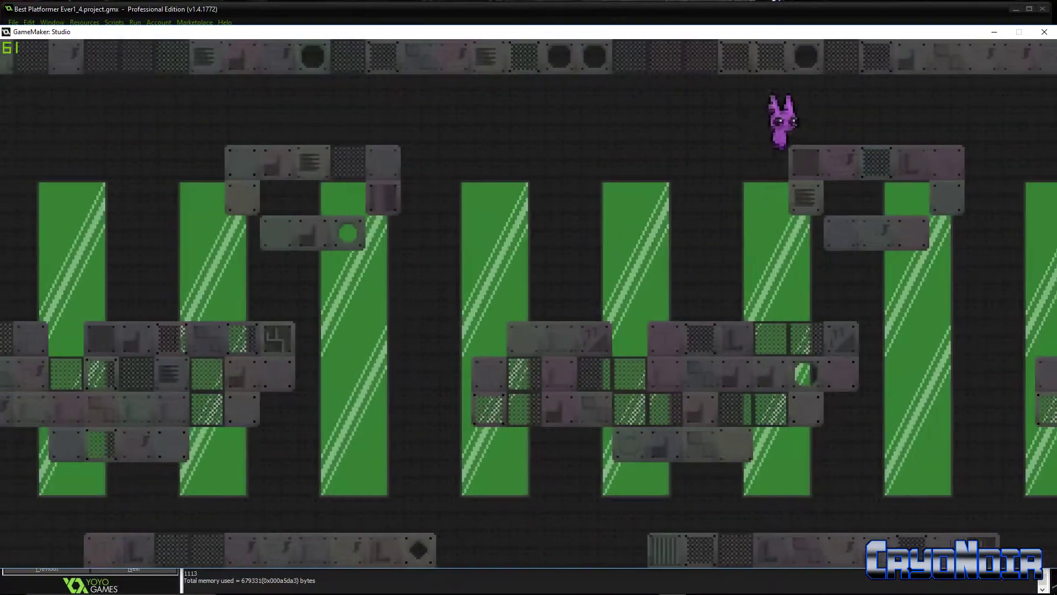
pyautogui.press('Right')
pyautogui.press('Up')
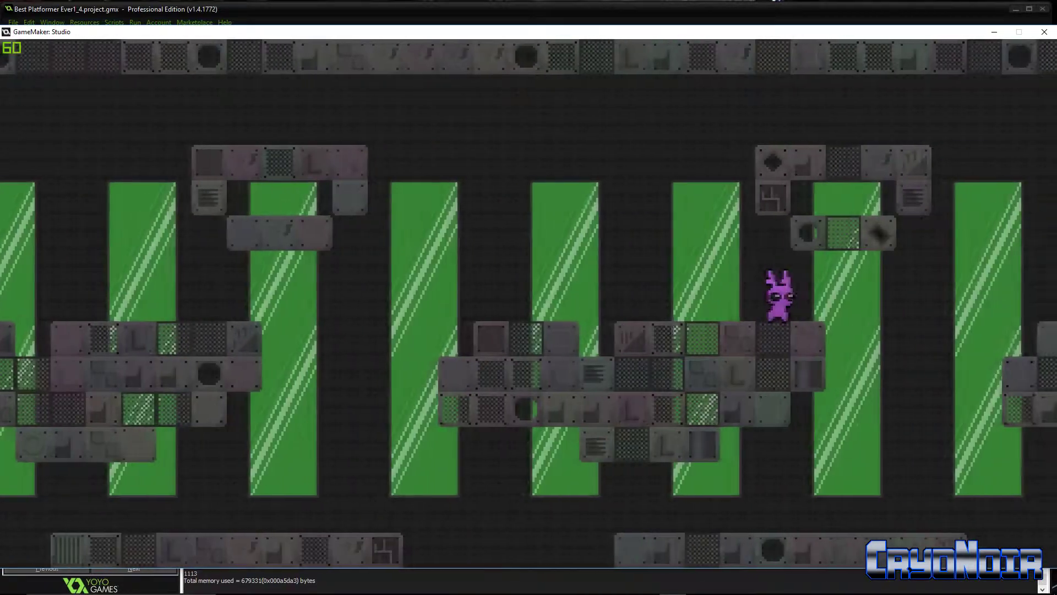
pyautogui.press('Right')
pyautogui.press('Up')
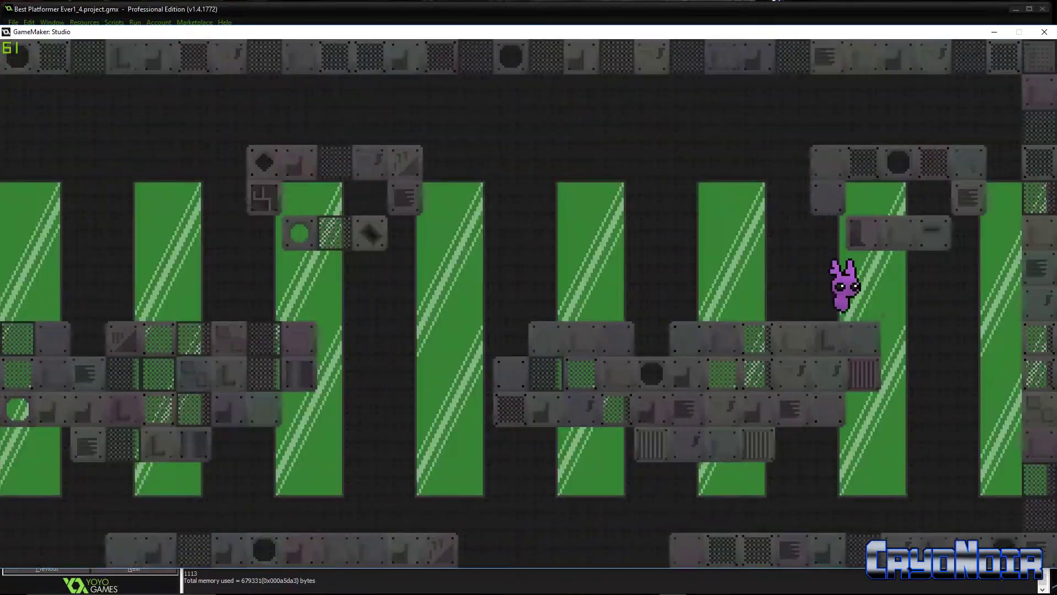
pyautogui.press('Left')
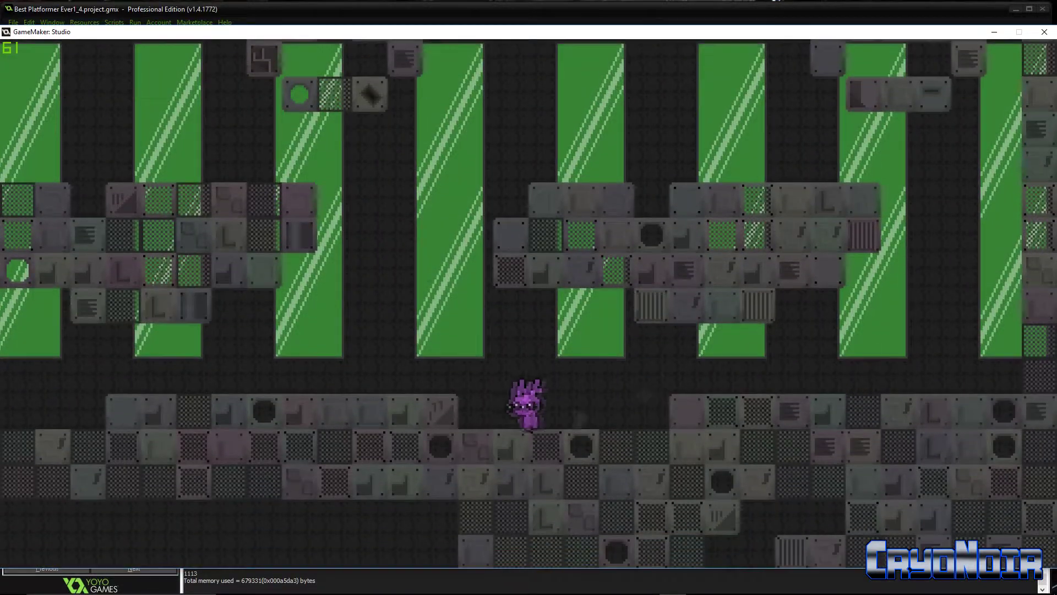
pyautogui.press('Up')
pyautogui.press('Left')
pyautogui.press('Up')
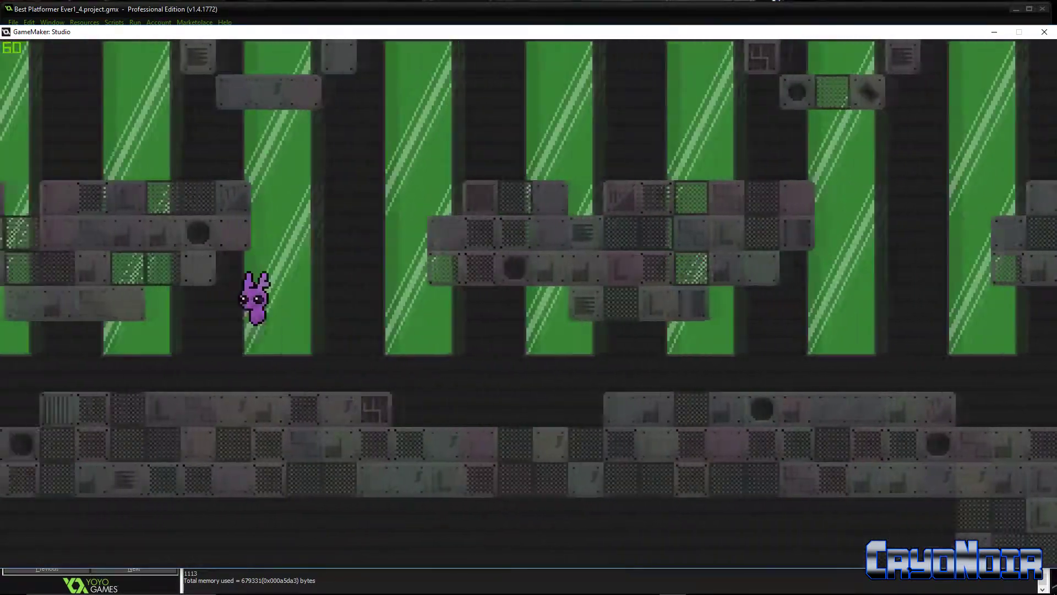
pyautogui.press('Left')
pyautogui.press('Up')
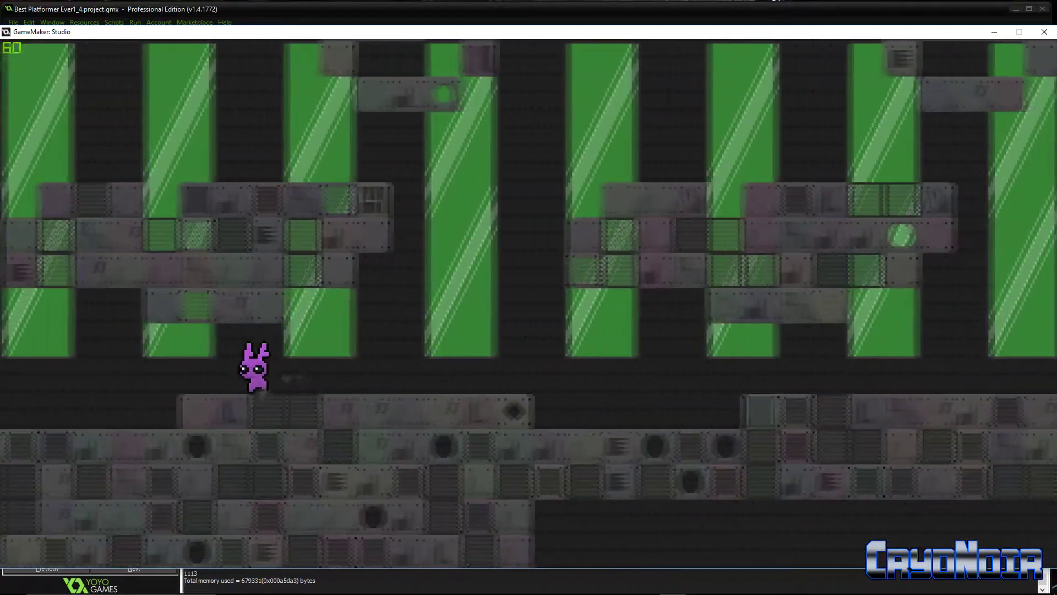
pyautogui.press('Right')
pyautogui.press('Up')
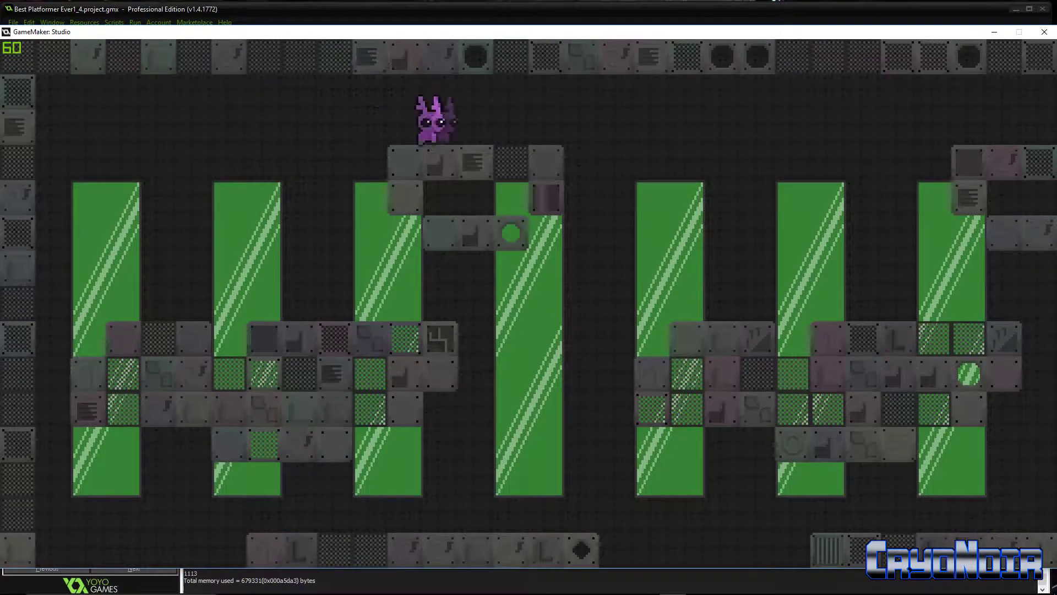
pyautogui.press('Right')
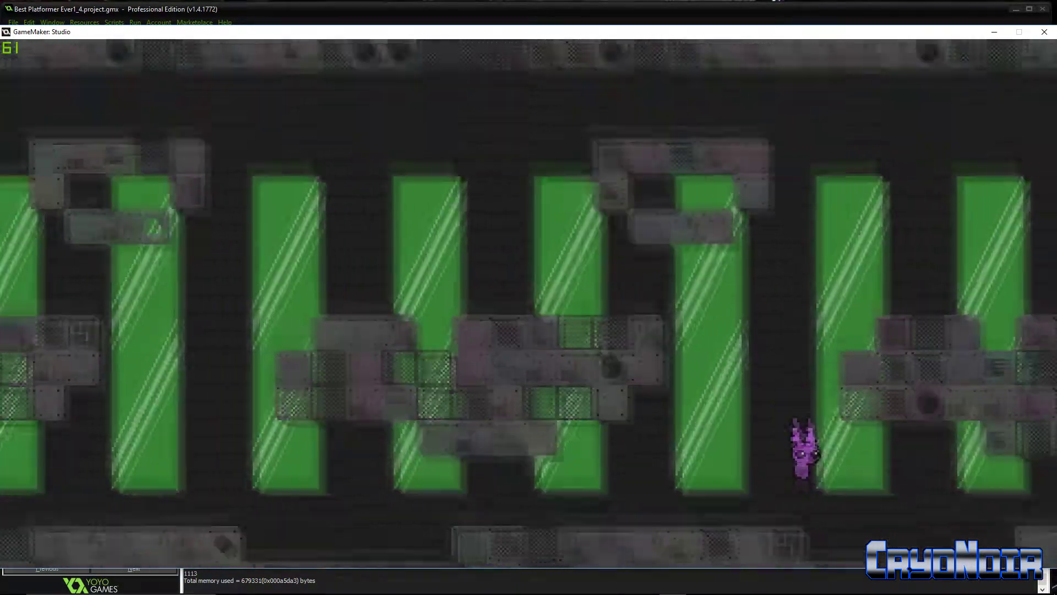
pyautogui.press('Up')
pyautogui.press('Left')
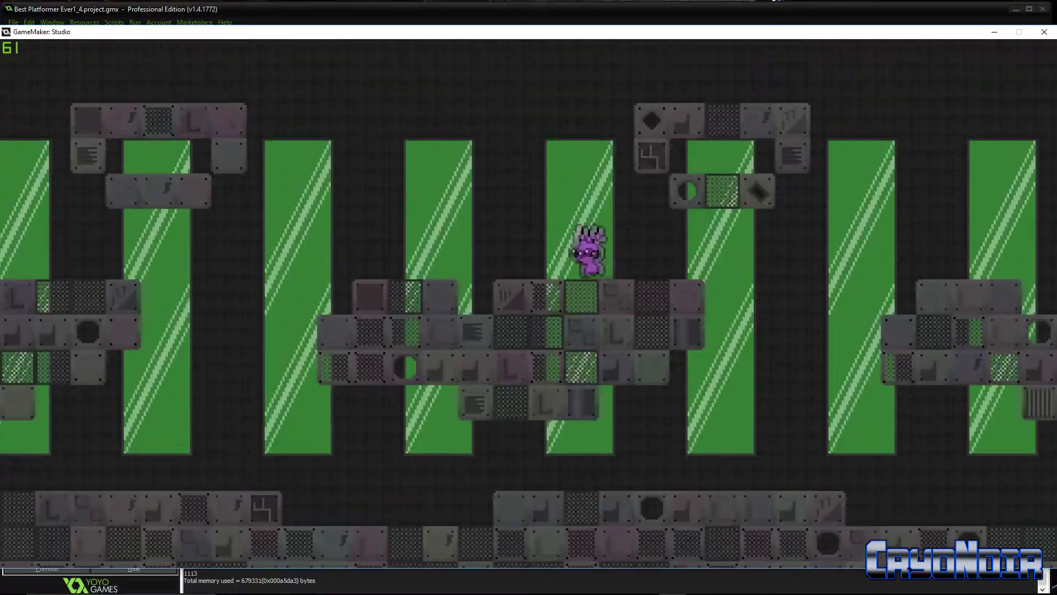
pyautogui.press('Up')
pyautogui.press('Right')
pyautogui.press('Right')
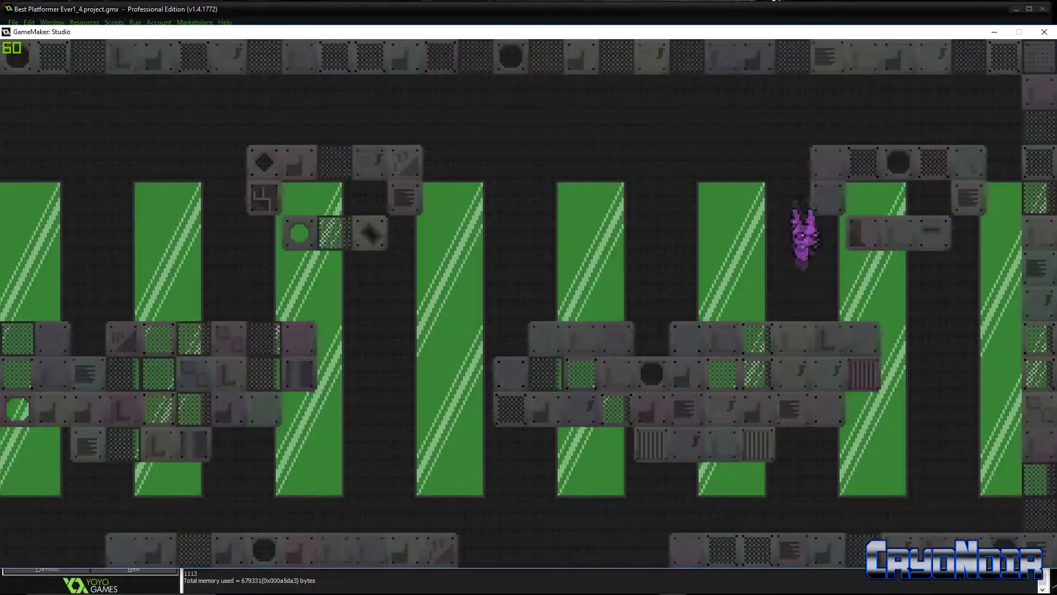
pyautogui.press('Right')
pyautogui.press('Up')
pyautogui.press('Left')
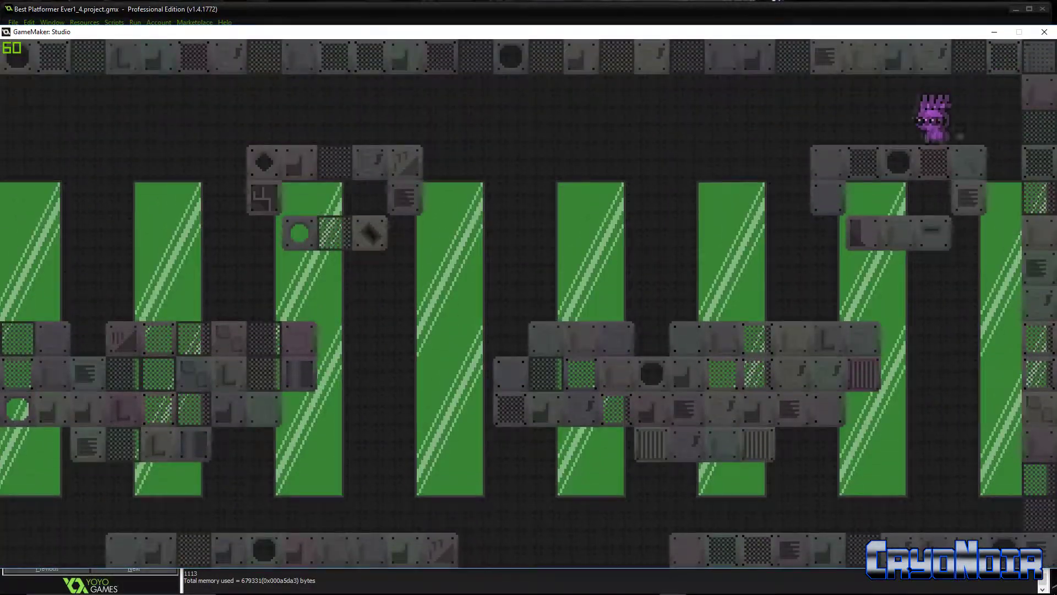
pyautogui.press('Left')
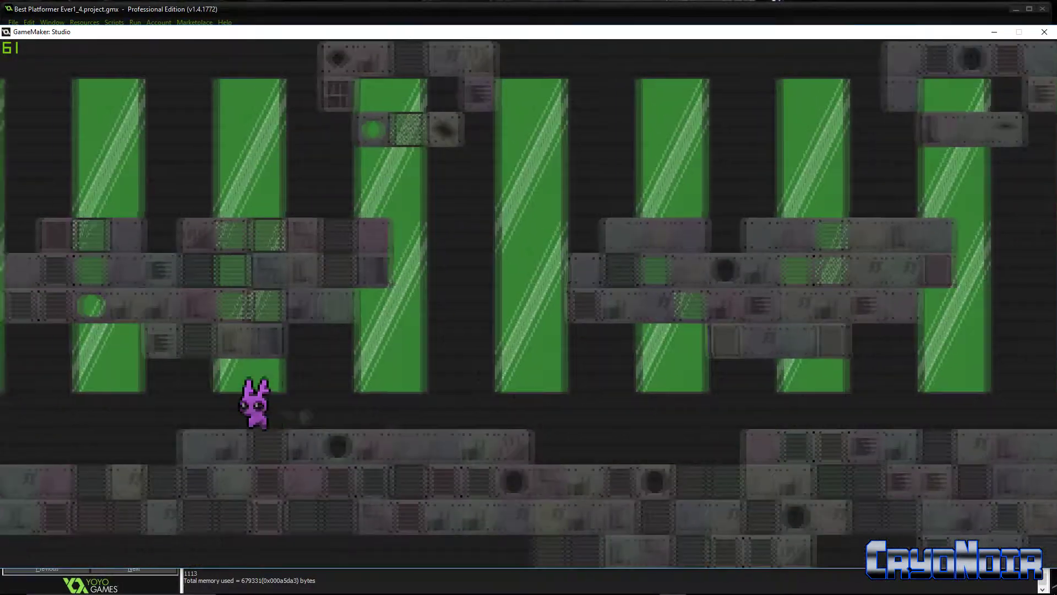
pyautogui.press('Up')
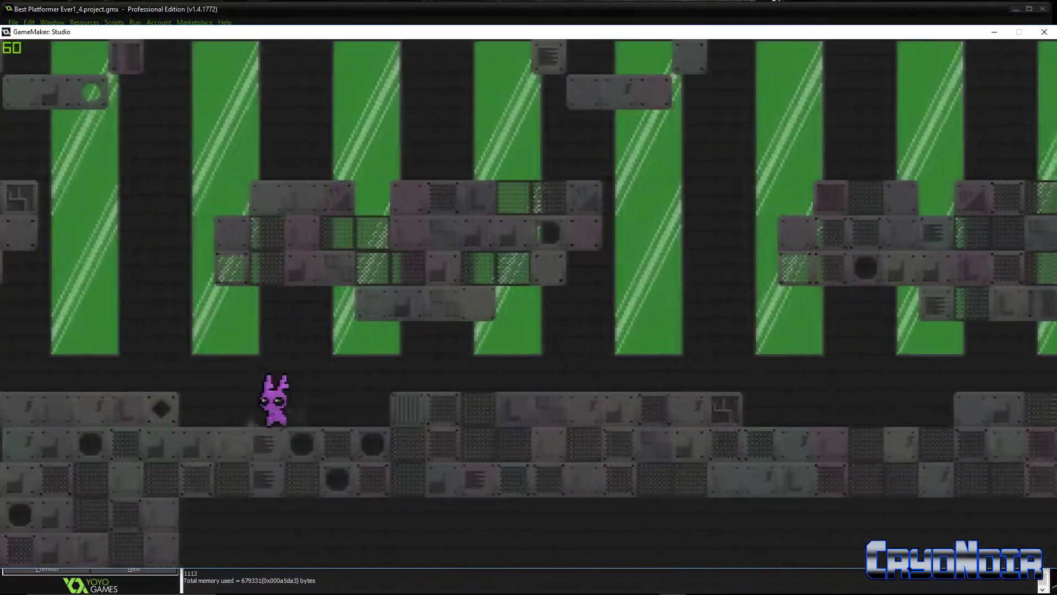
pyautogui.press('Left')
pyautogui.press('Up')
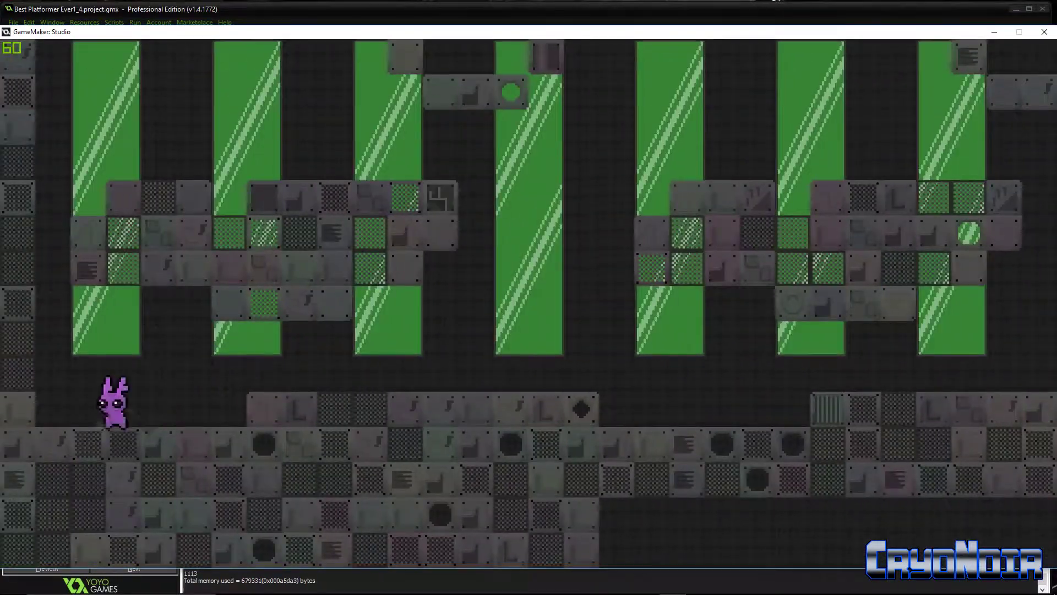
pyautogui.press('Right')
pyautogui.press('space')
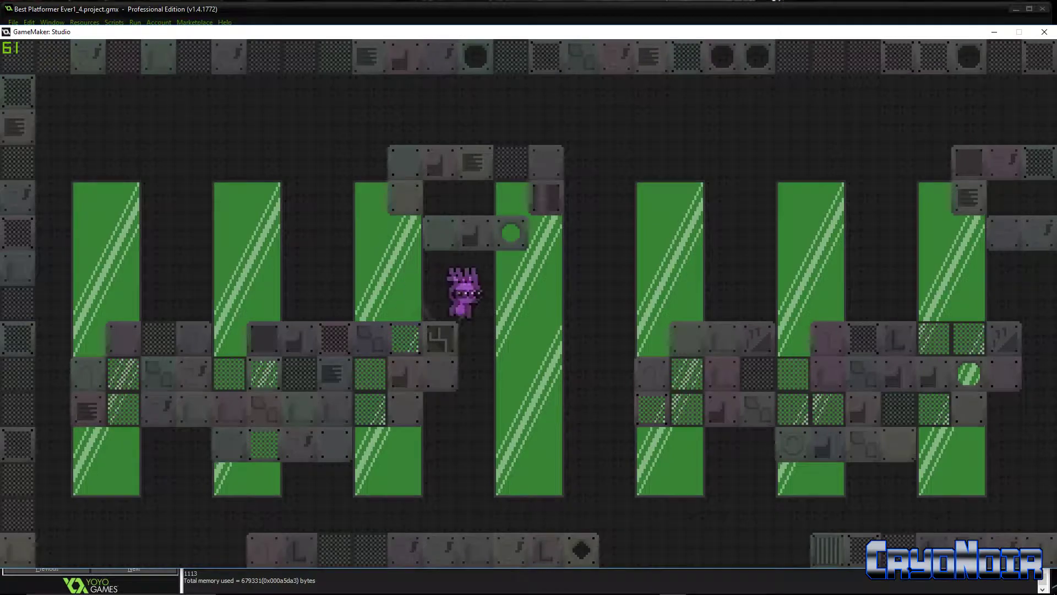
pyautogui.press('Right')
pyautogui.press('Right')
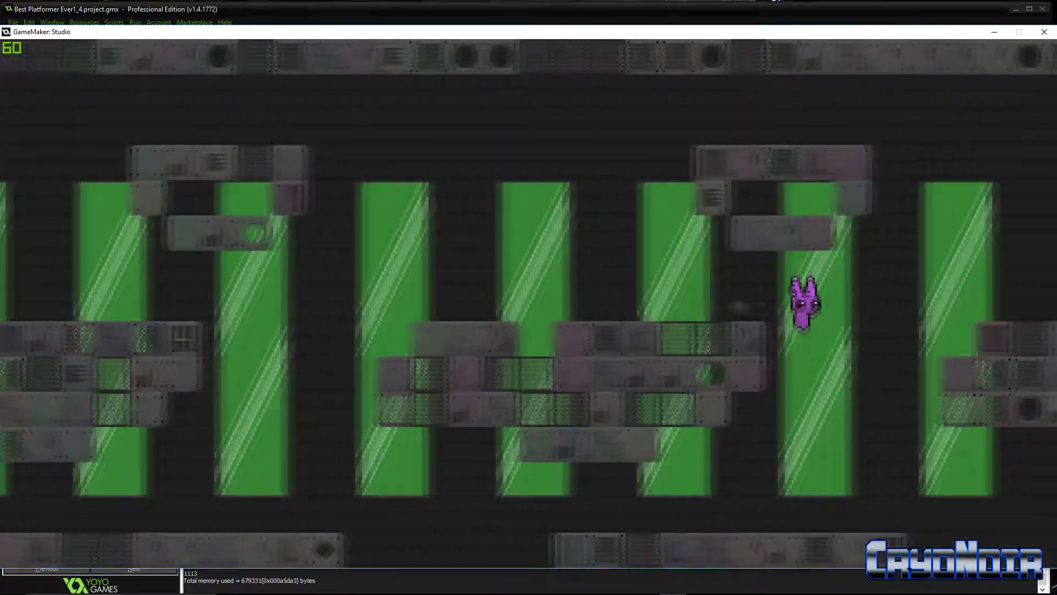
pyautogui.press('space')
pyautogui.press('Right')
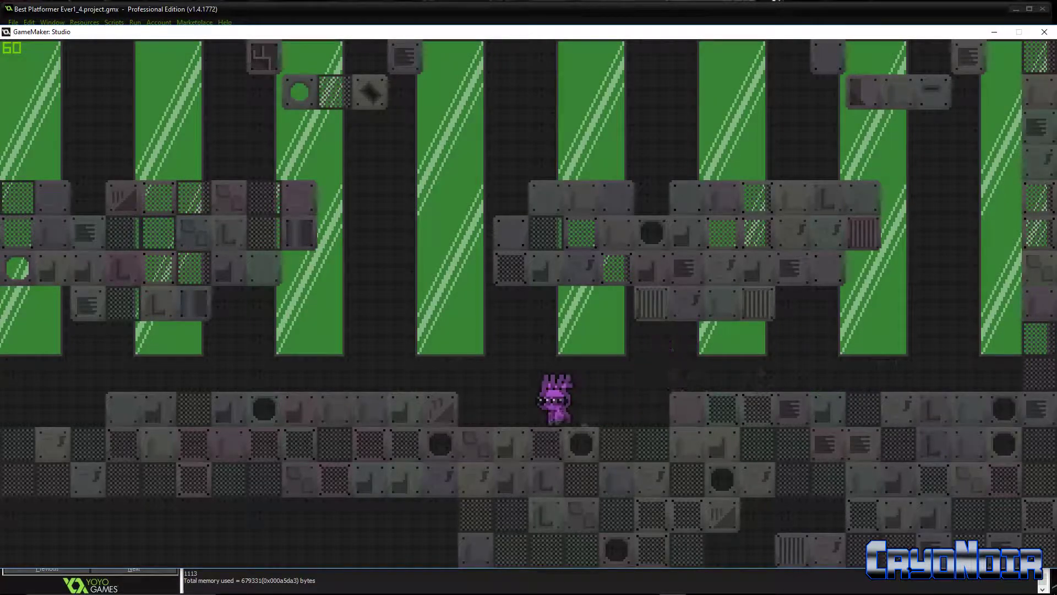
pyautogui.press('Left')
pyautogui.press('space')
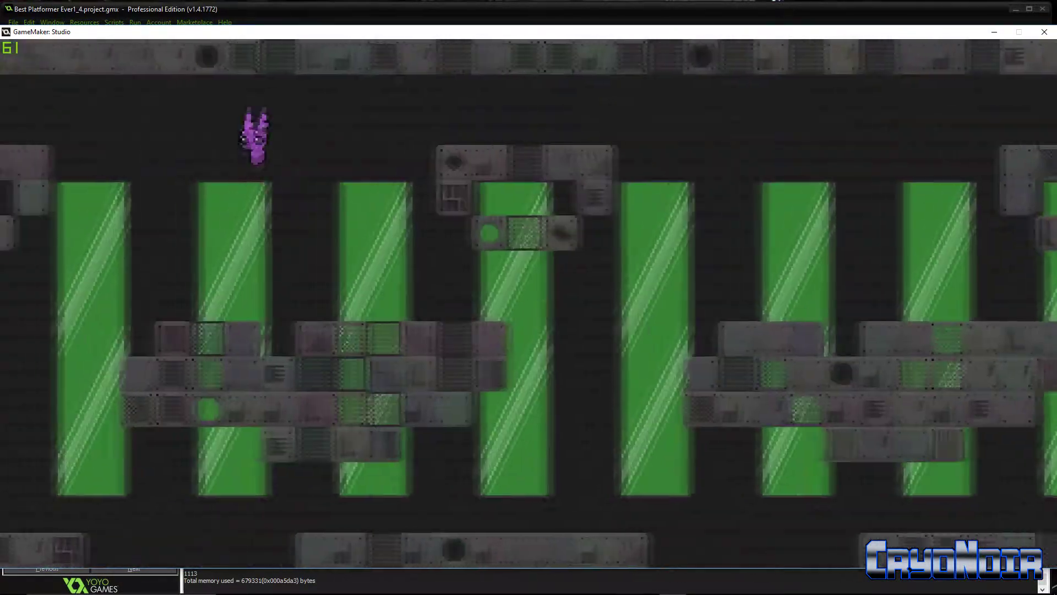
pyautogui.press('space')
pyautogui.press('Left')
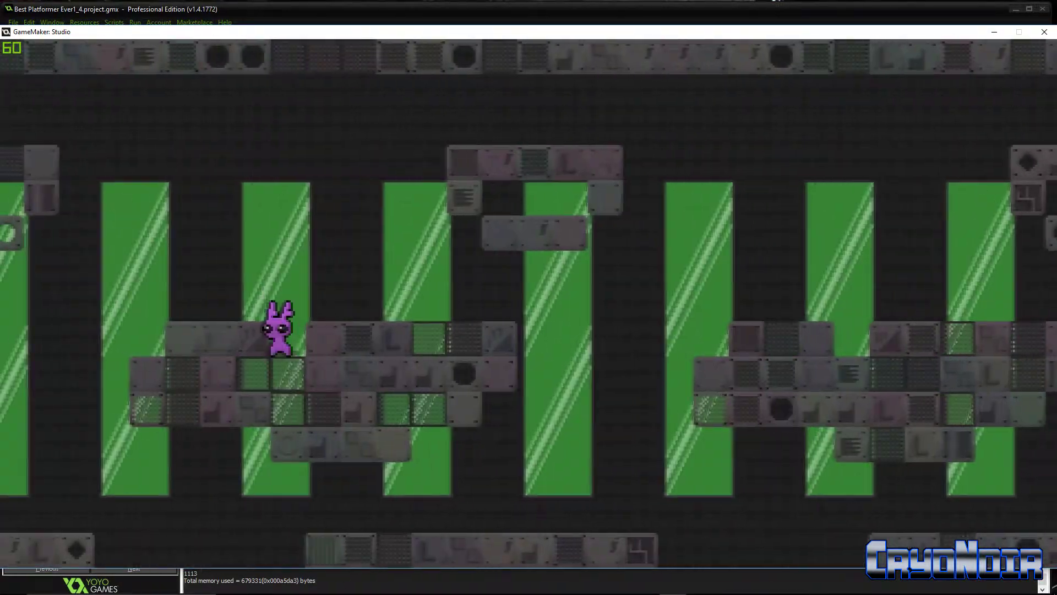
pyautogui.press('space')
pyautogui.press('Left')
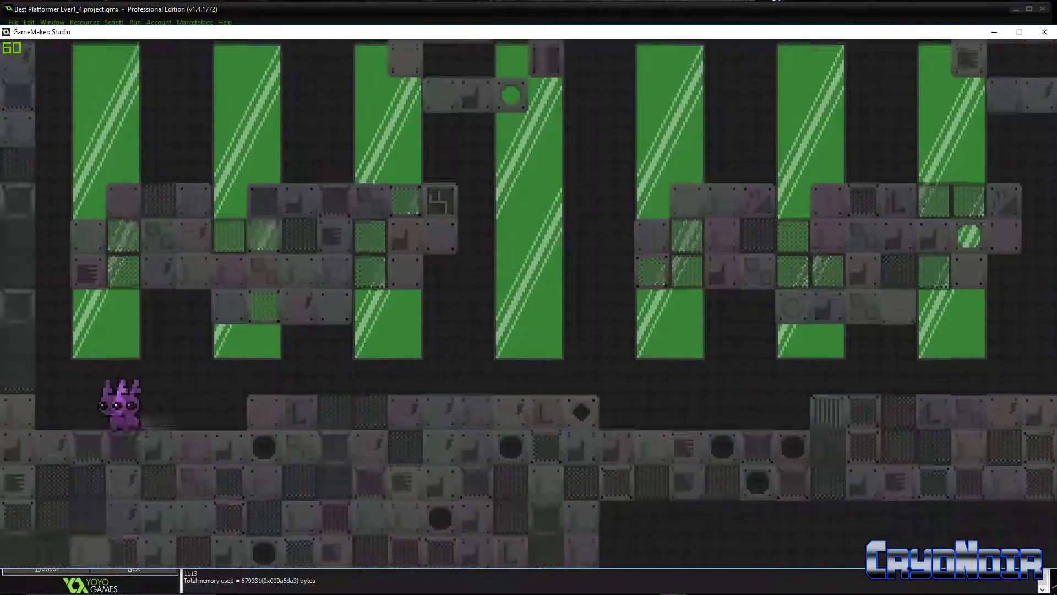
pyautogui.press('Up')
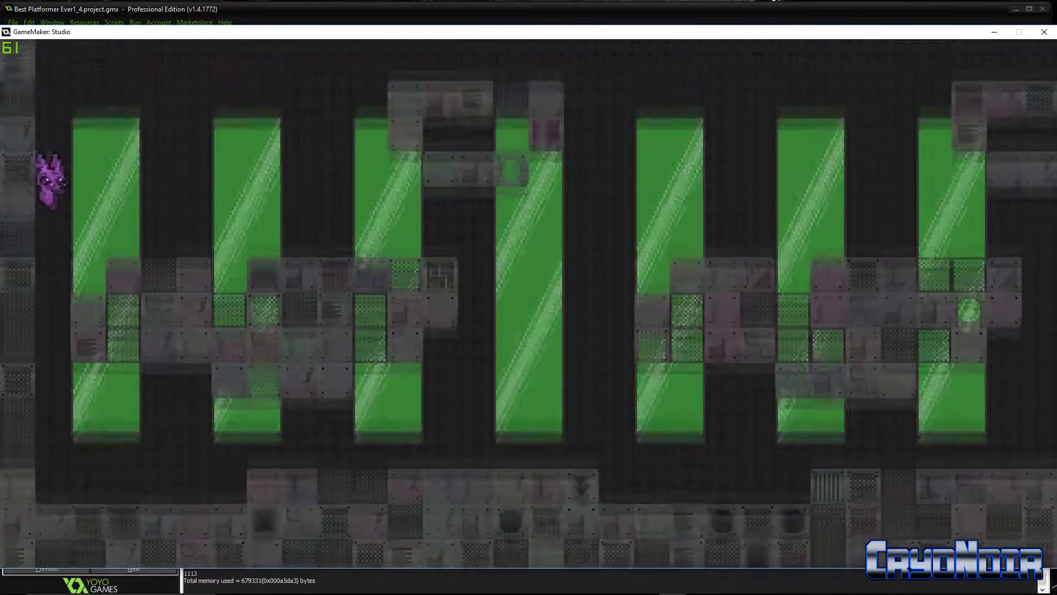
pyautogui.press('Right')
pyautogui.press('Up')
pyautogui.press('Right')
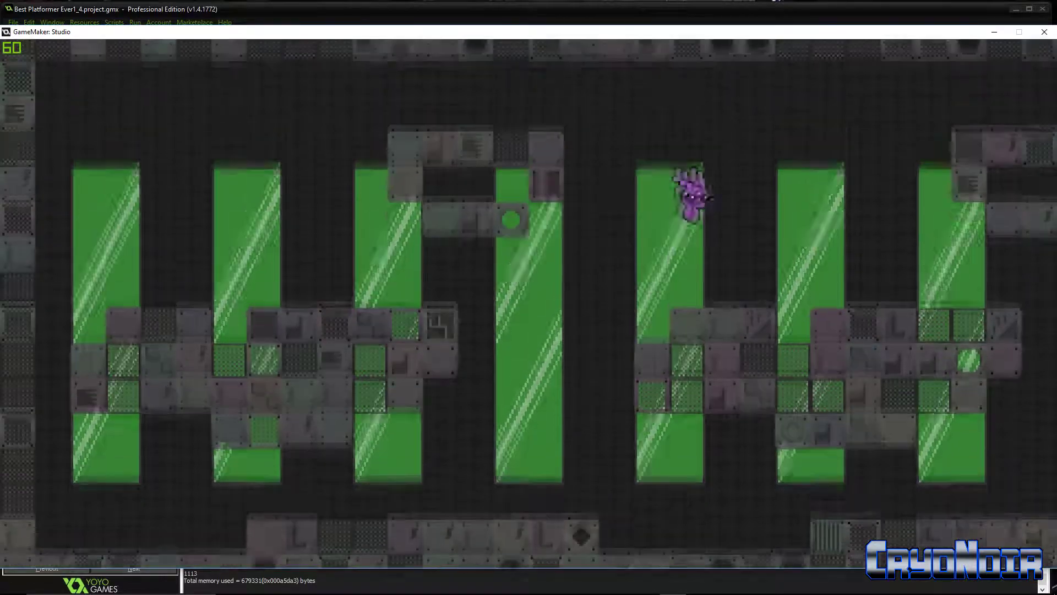
pyautogui.press('Right')
pyautogui.press('Up')
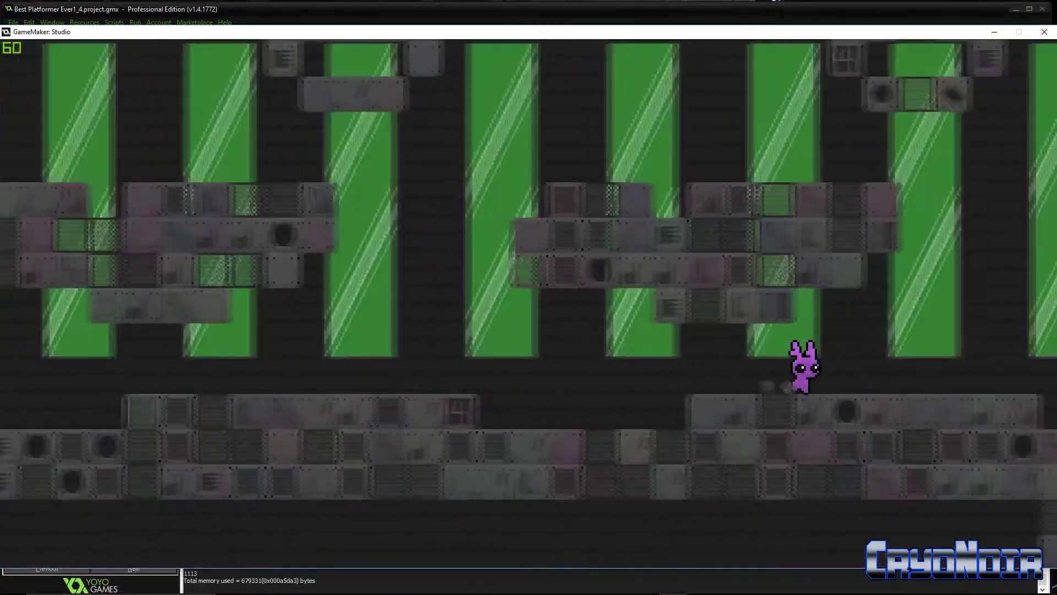
pyautogui.press('Up')
pyautogui.press('Right')
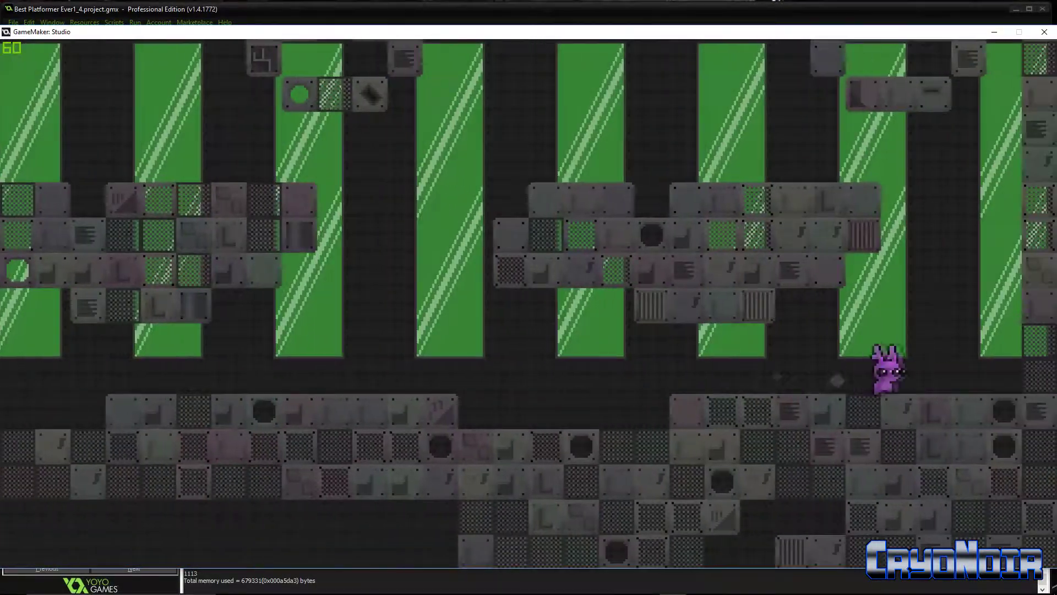
pyautogui.press('Right')
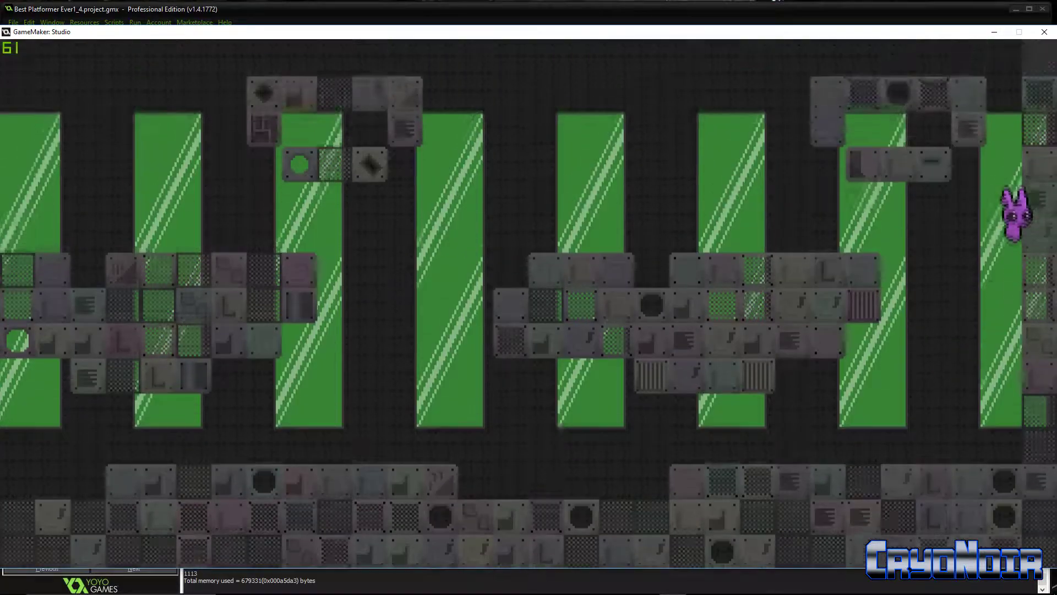
pyautogui.press('Up')
pyautogui.press('Left')
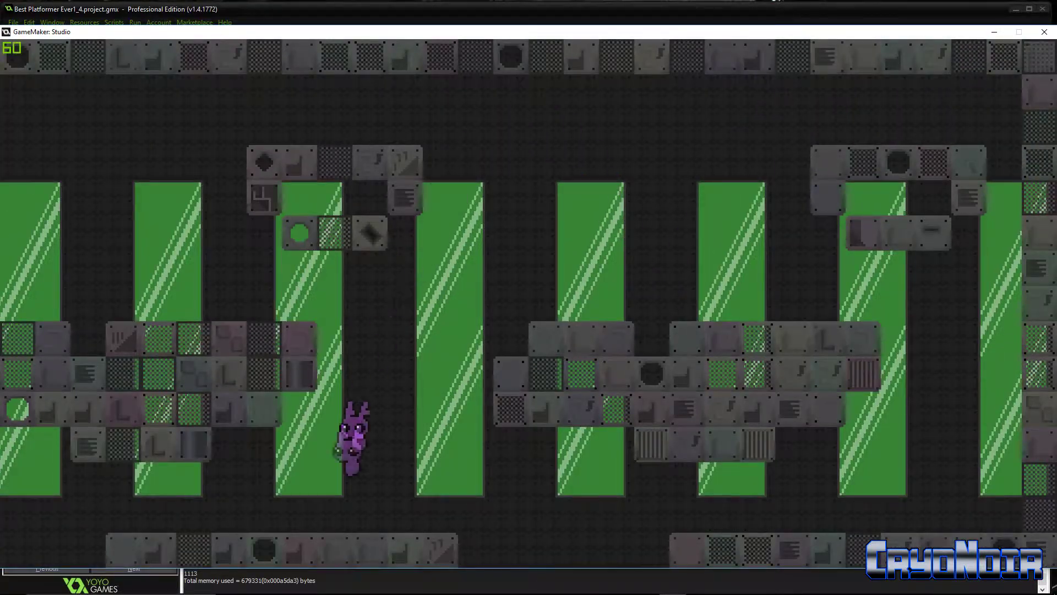
pyautogui.press('Left')
pyautogui.press('Up')
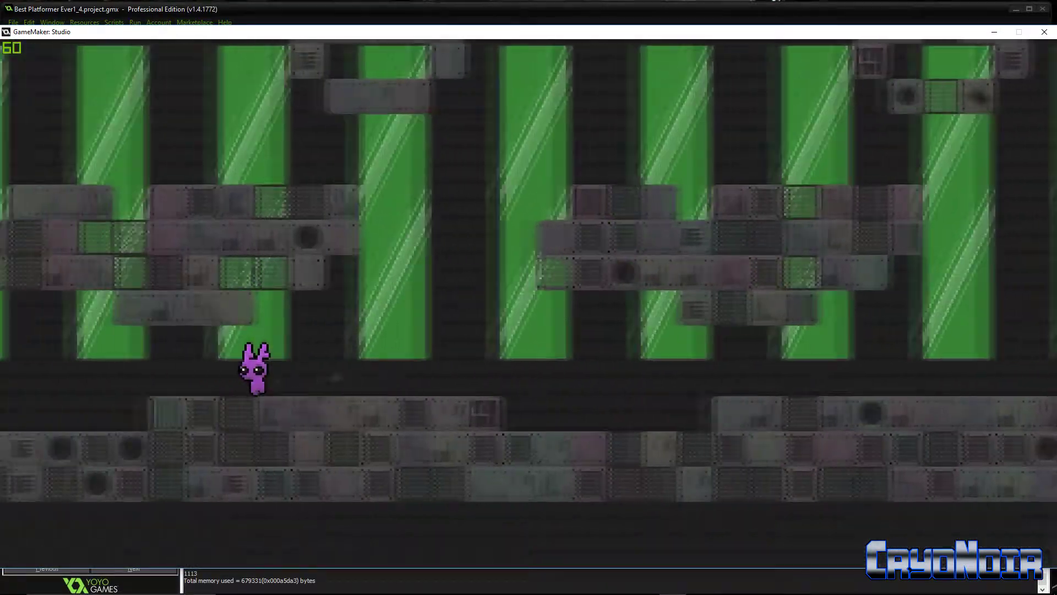
pyautogui.press('Left')
pyautogui.press('Up')
pyautogui.press('Up')
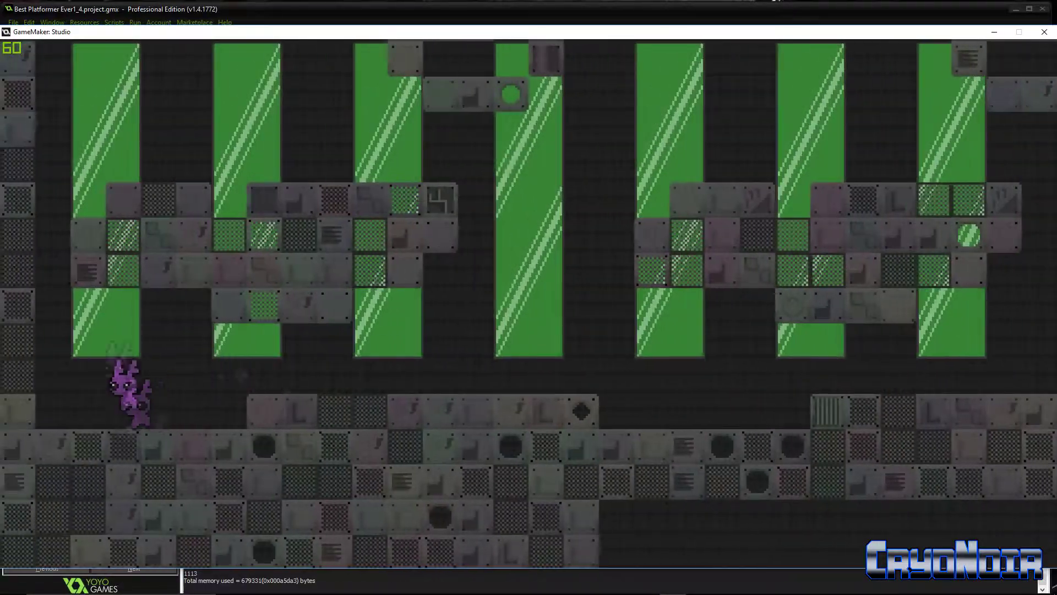
pyautogui.press('Left')
pyautogui.press('Up')
pyautogui.press('Right')
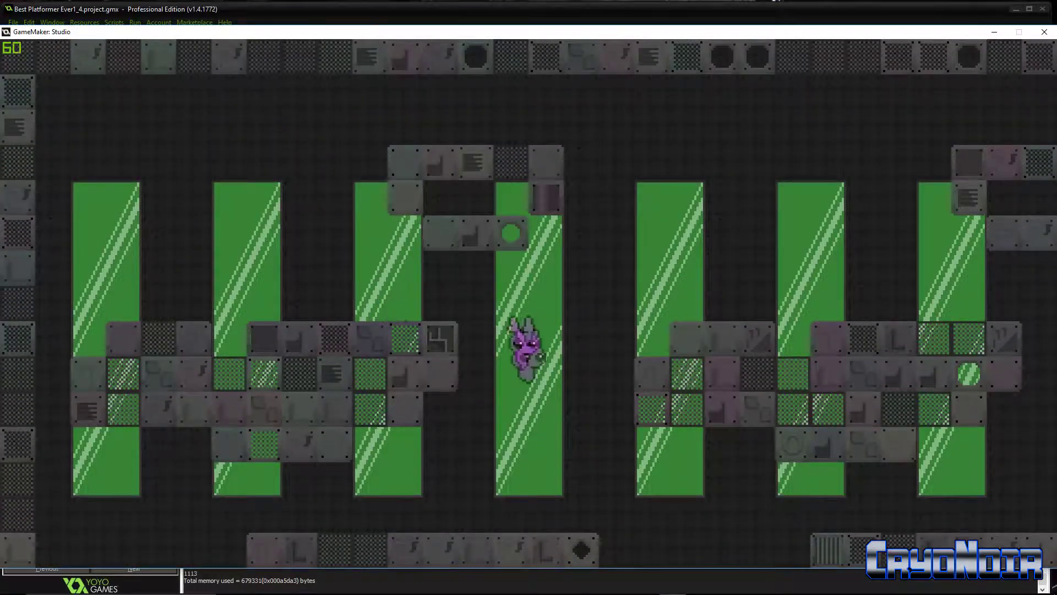